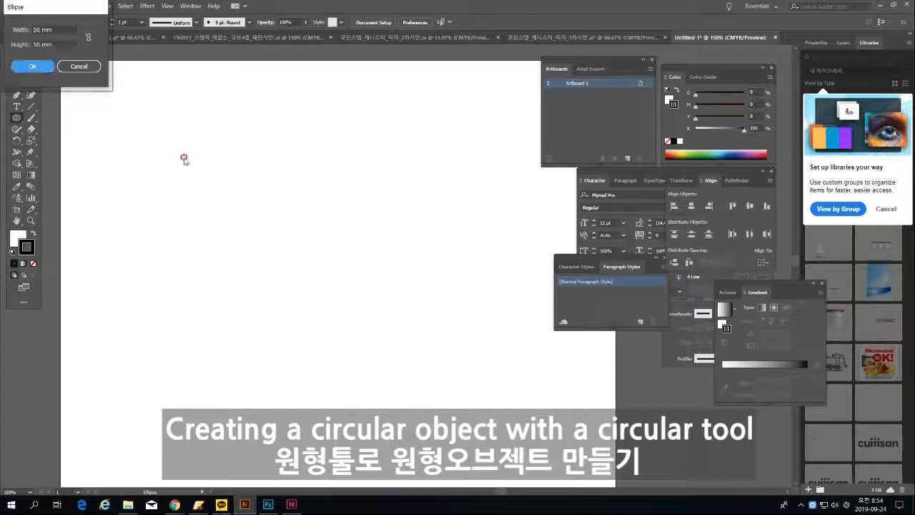
# Create a 50 × 50 mm circle in the upper part of the artboard
pyautogui.click(47, 67)
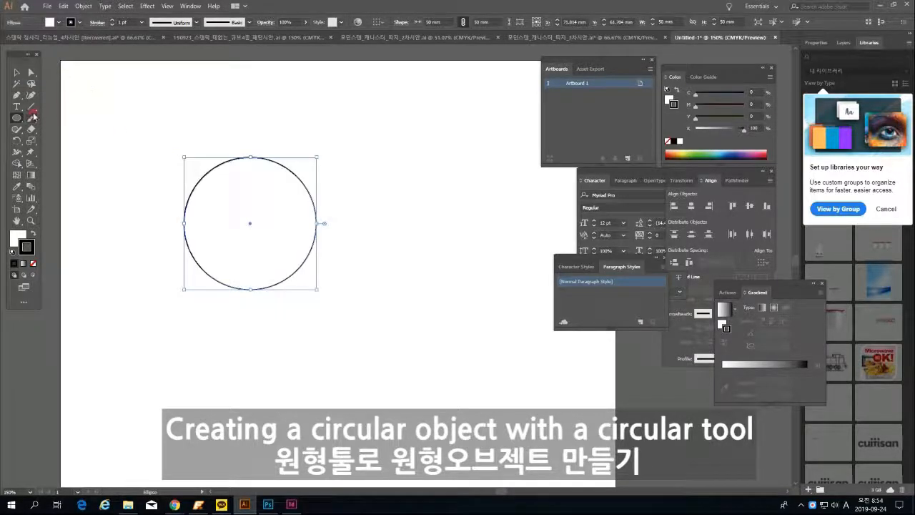
pyautogui.click(16, 72)
pyautogui.click(154, 121)
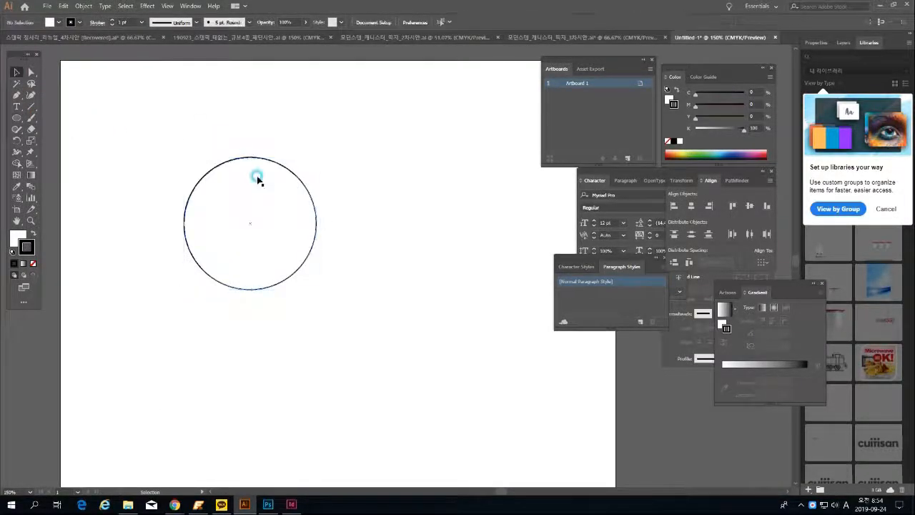
# Copy the 50 mm circle in place using Move with 0 mm horizontal and 0 mm vertical offset
pyautogui.click(258, 186)
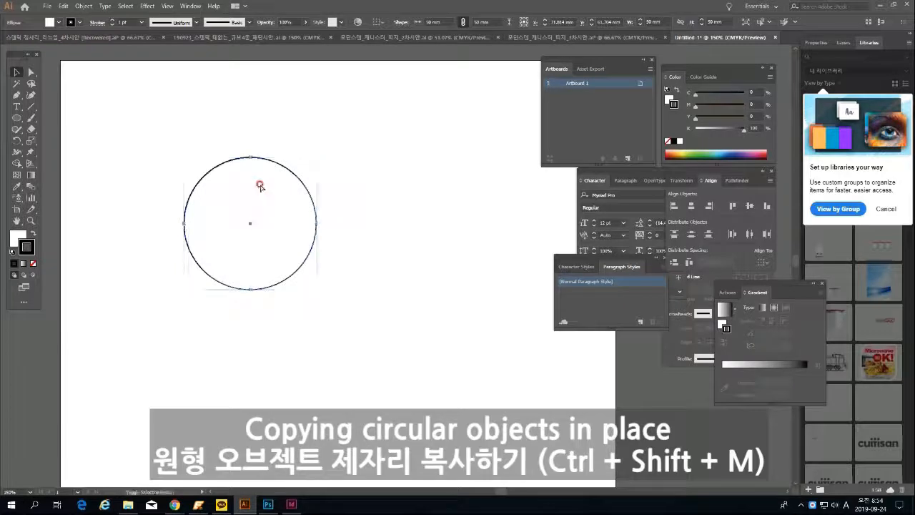
pyautogui.click(84, 5)
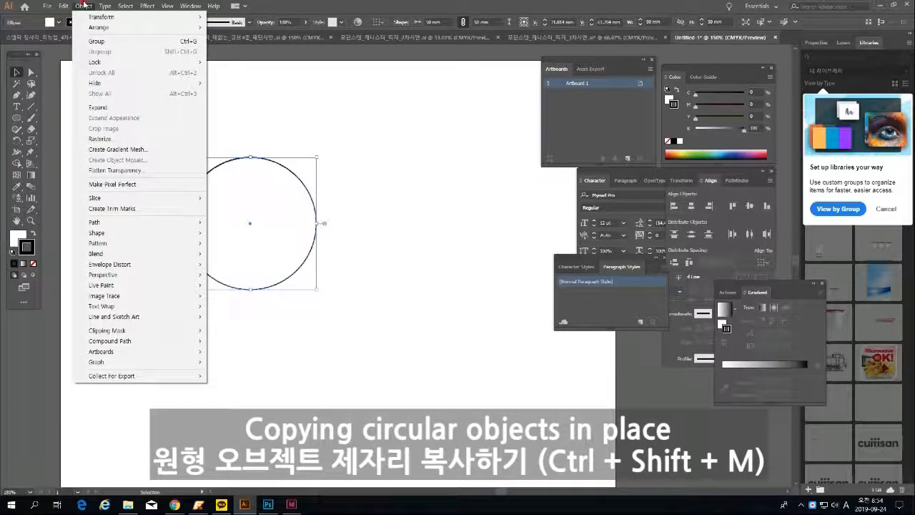
pyautogui.moveTo(91, 15)
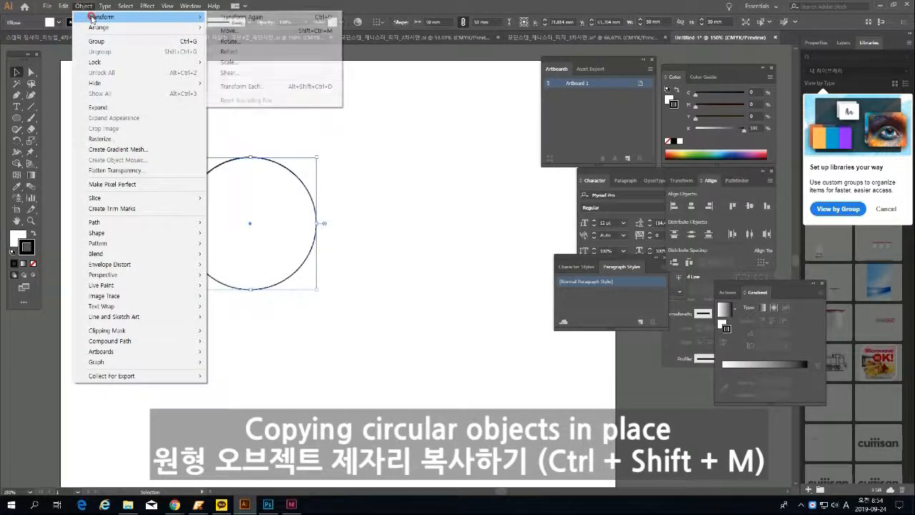
pyautogui.click(288, 31)
pyautogui.write('0')
pyautogui.press('Tab')
pyautogui.write('0')
pyautogui.press('Tab')
pyautogui.press('Tab')
pyautogui.press('Tab')
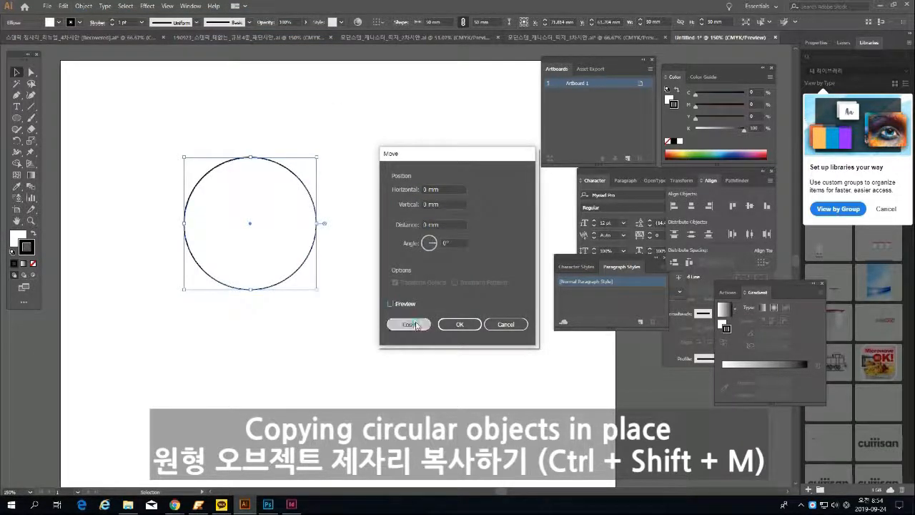
pyautogui.click(415, 324)
# Resize the copied circle to 5 mm wide and 5 mm high
pyautogui.click(649, 21)
pyautogui.write('5mm')
pyautogui.press('Tab')
pyautogui.write('5mm')
pyautogui.press('Return')
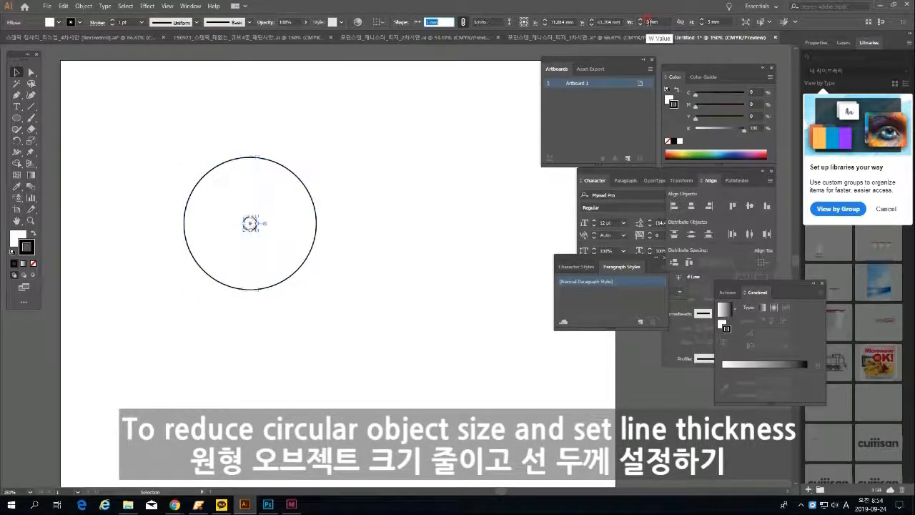
pyautogui.click(188, 123)
# Set the small centre circle's stroke weight to 5 pt
pyautogui.click(250, 229)
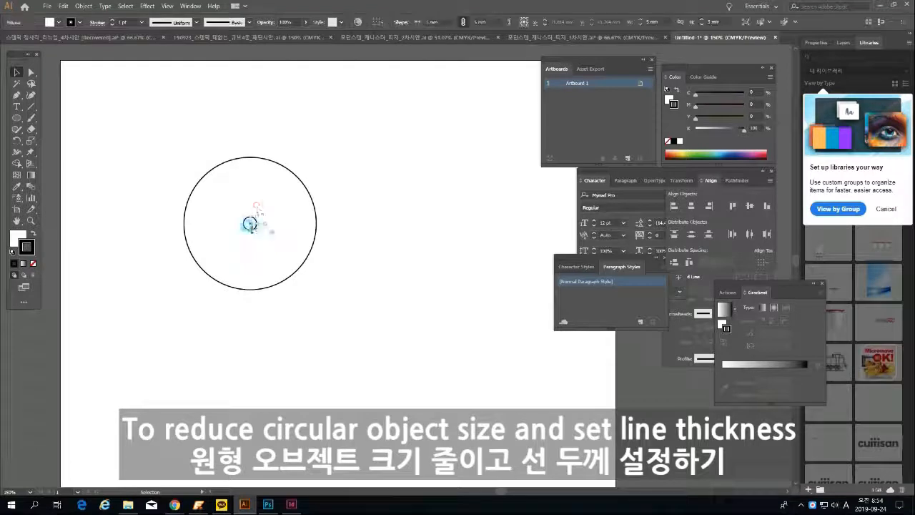
pyautogui.click(142, 24)
pyautogui.click(154, 105)
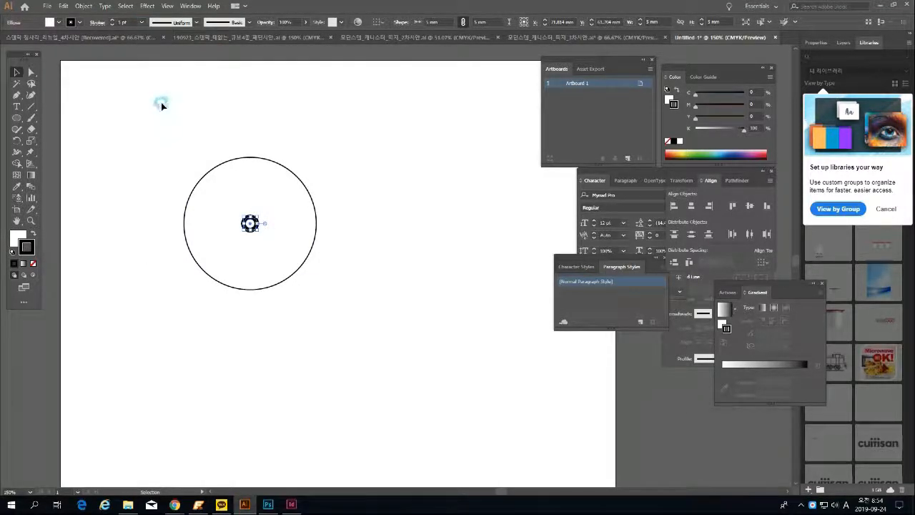
# Blend the large outer circle with the small centre circle
pyautogui.moveTo(179, 145); pyautogui.dragTo(338, 327)
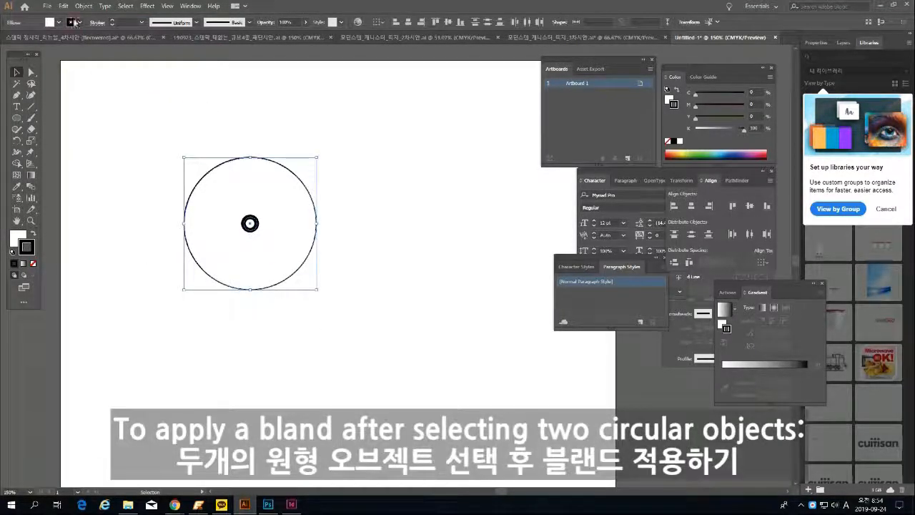
pyautogui.click(82, 6)
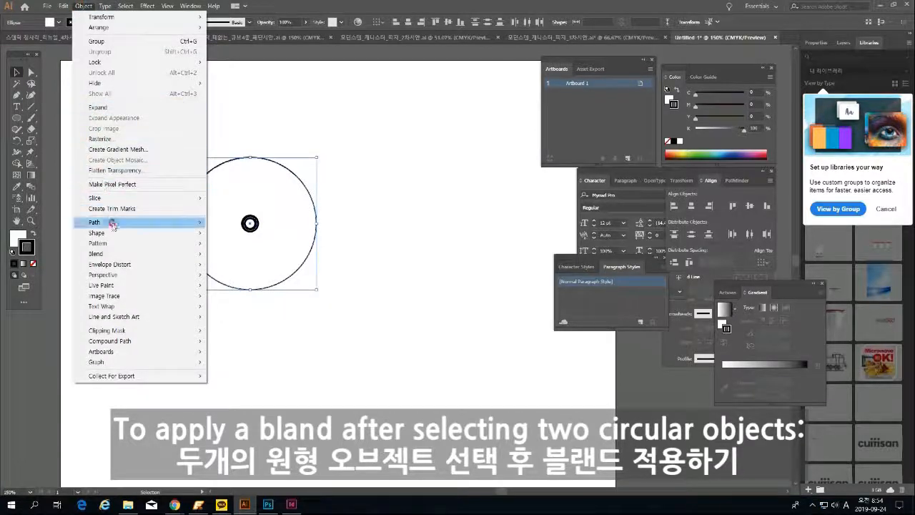
pyautogui.moveTo(116, 257)
pyautogui.click(226, 255)
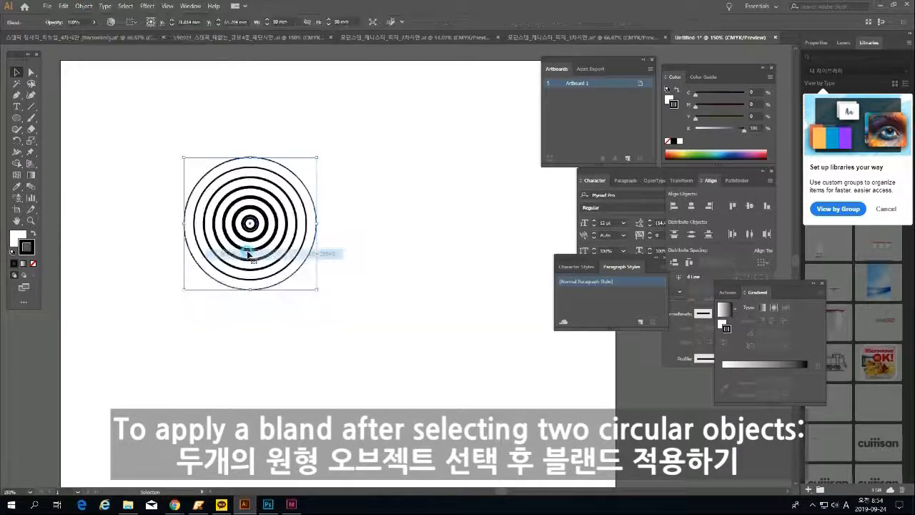
# Preview the circle blend with 1 and 3 specified steps, and apply a spacing of 5 specified steps
pyautogui.doubleClick(31, 185)
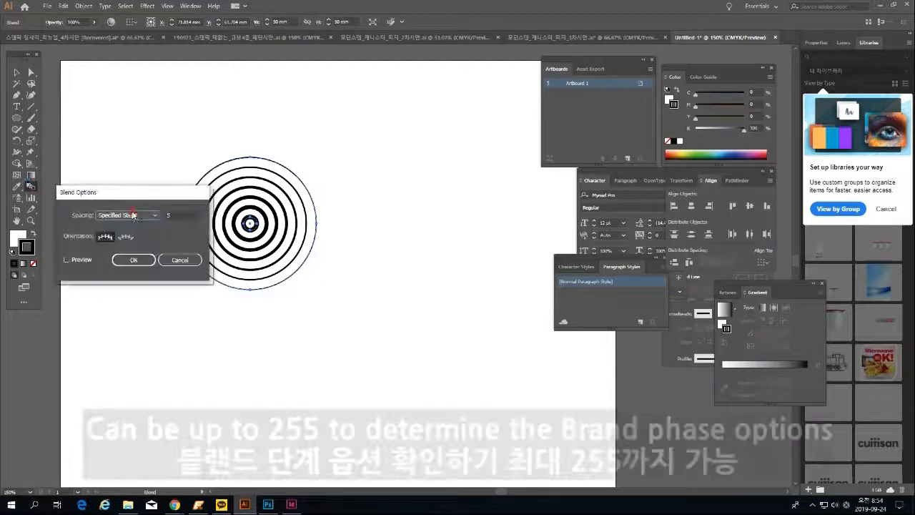
pyautogui.moveTo(150, 188); pyautogui.dragTo(433, 185)
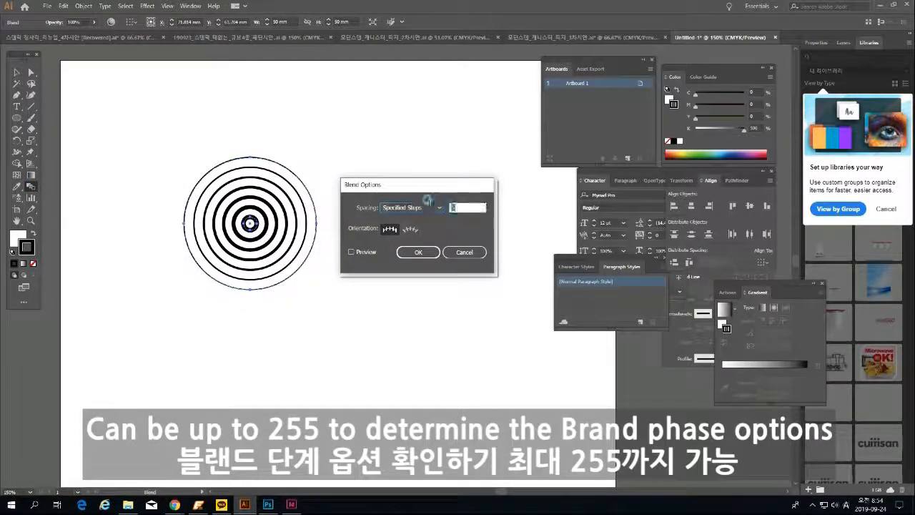
pyautogui.click(365, 255)
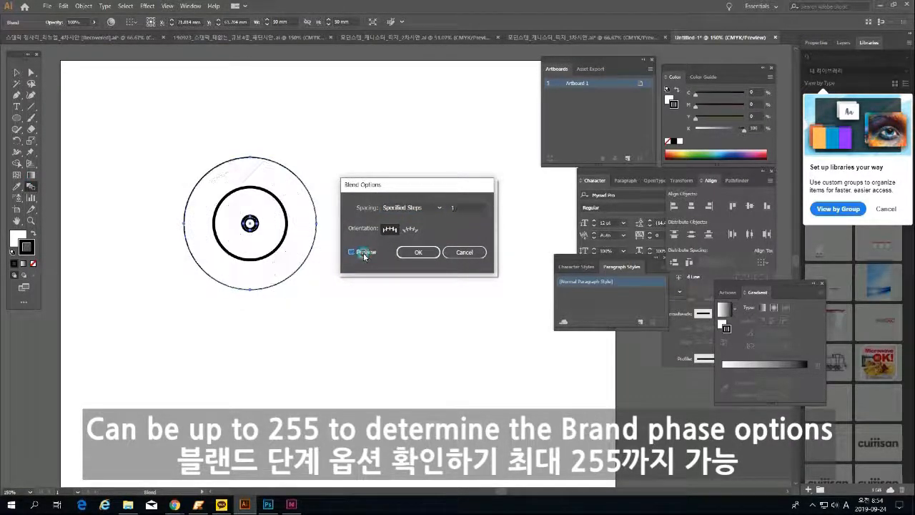
pyautogui.click(415, 208)
pyautogui.write('3')
pyautogui.press('Tab')
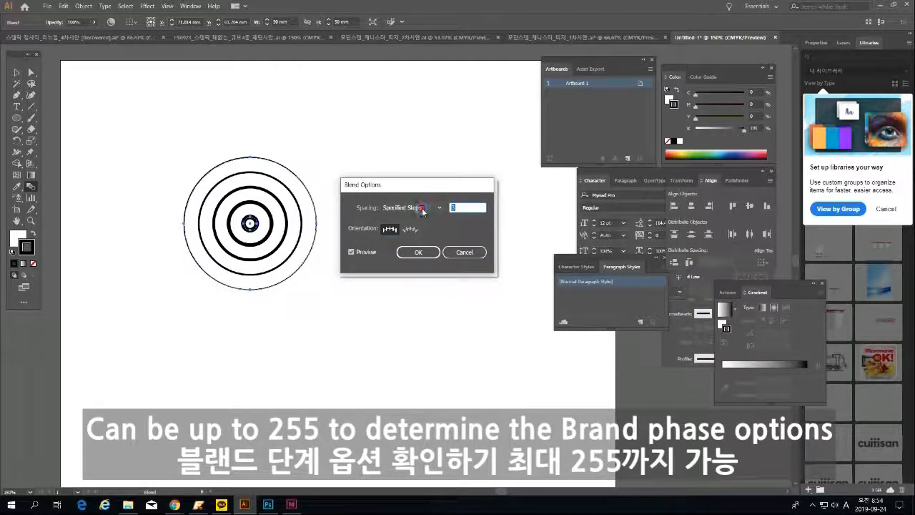
pyautogui.write('5')
pyautogui.press('Tab')
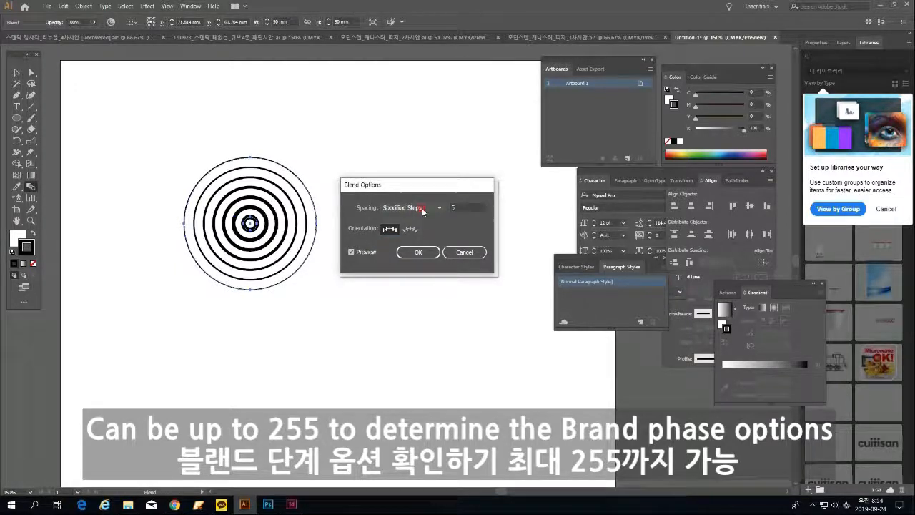
pyautogui.click(414, 253)
pyautogui.click(17, 72)
pyautogui.click(194, 117)
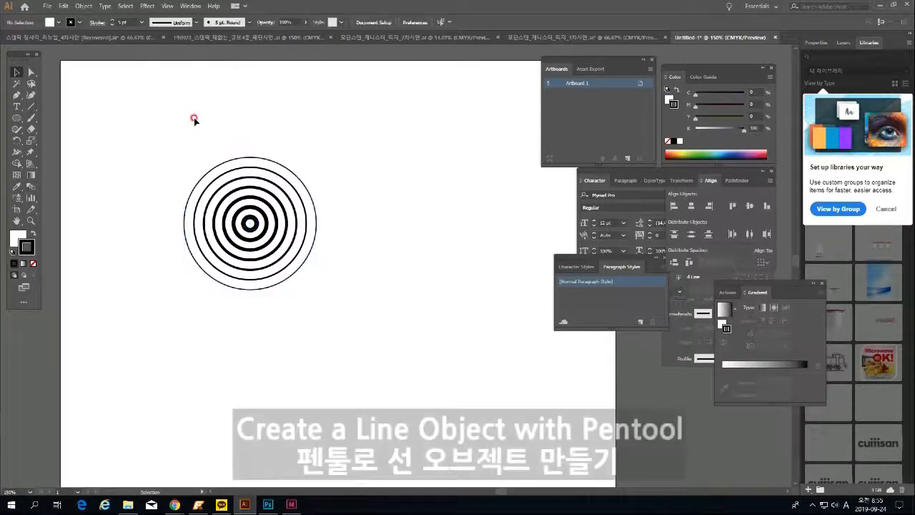
# Draw an open Pen path from the small circle diagonally down-left and horizontally right, about 64 mm wide and 55 mm tall
pyautogui.click(16, 95)
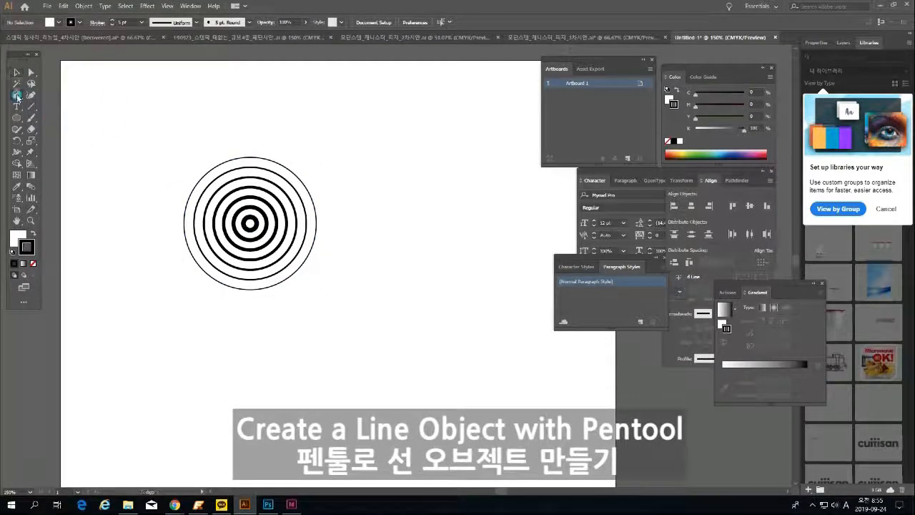
pyautogui.click(255, 226)
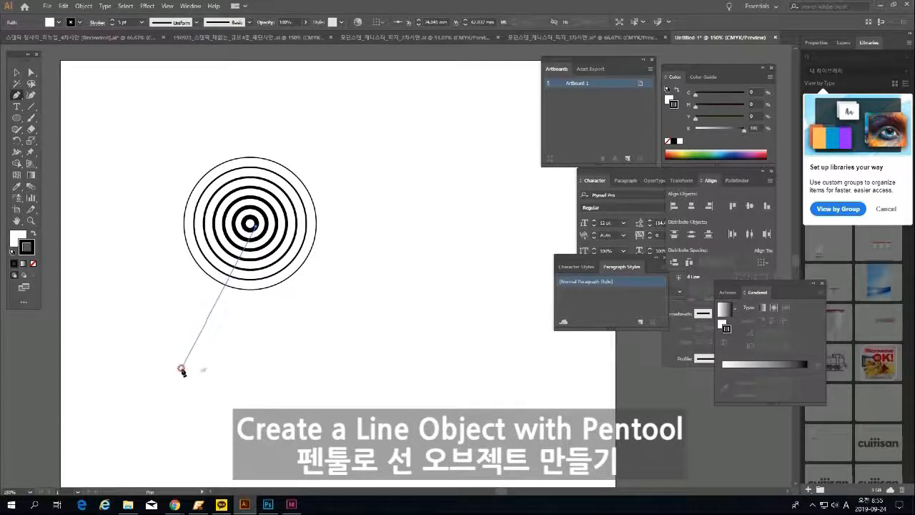
pyautogui.click(184, 370)
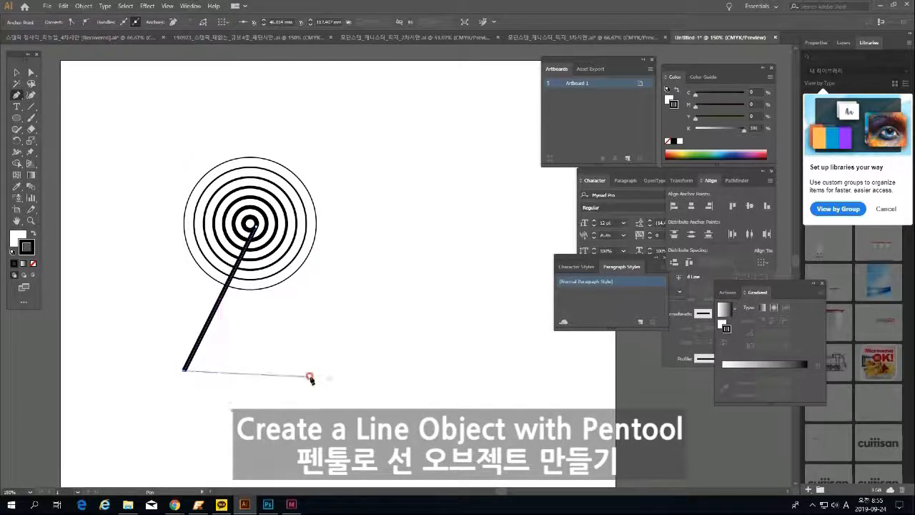
pyautogui.click(353, 372)
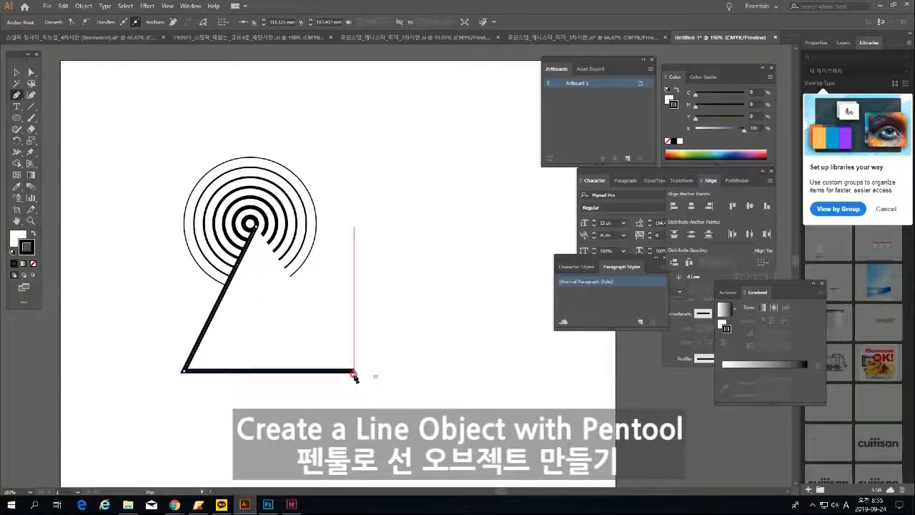
pyautogui.click(19, 72)
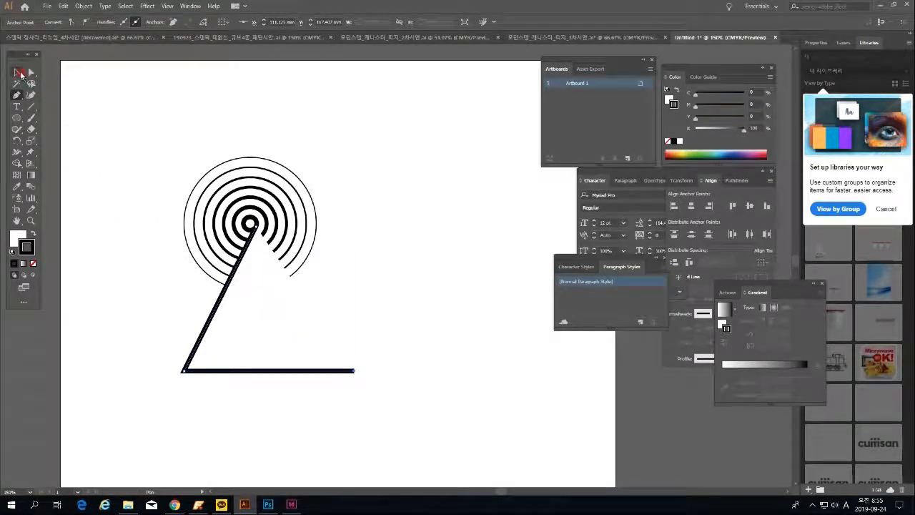
pyautogui.click(172, 273)
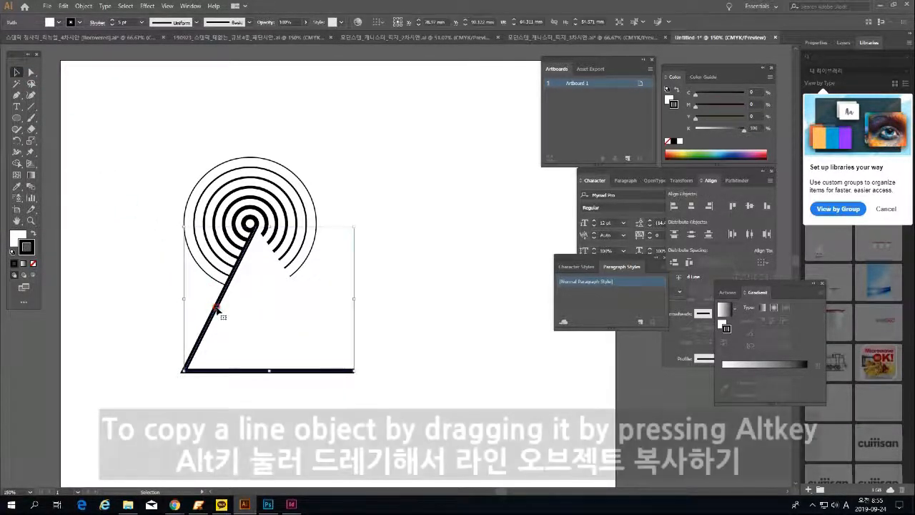
# Duplicate the angled path up and to the right, and set the copy's stroke weight to 1 pt
pyautogui.moveTo(215, 302); pyautogui.dragTo(302, 266)
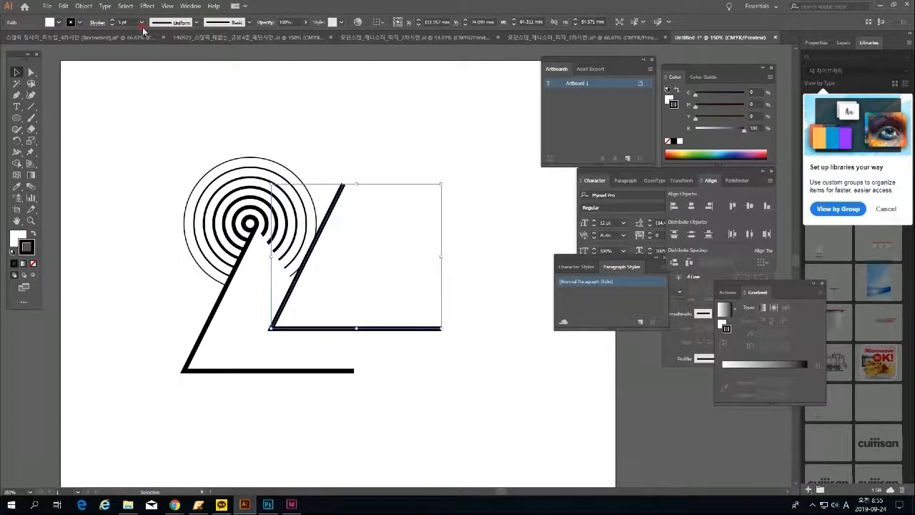
pyautogui.click(142, 25)
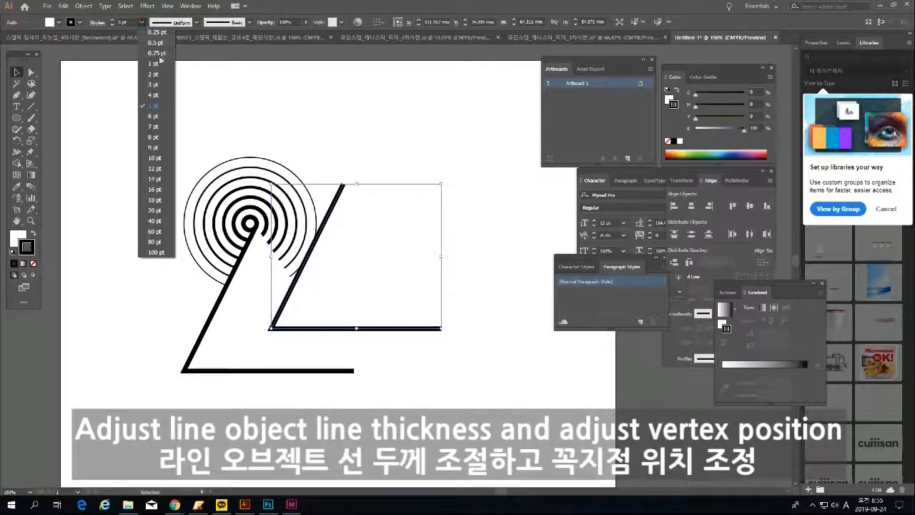
pyautogui.click(161, 68)
# Shorten both ends of the thin path so it meets the outer circle and lines up with the thick path's right end
pyautogui.click(31, 73)
pyautogui.click(364, 180)
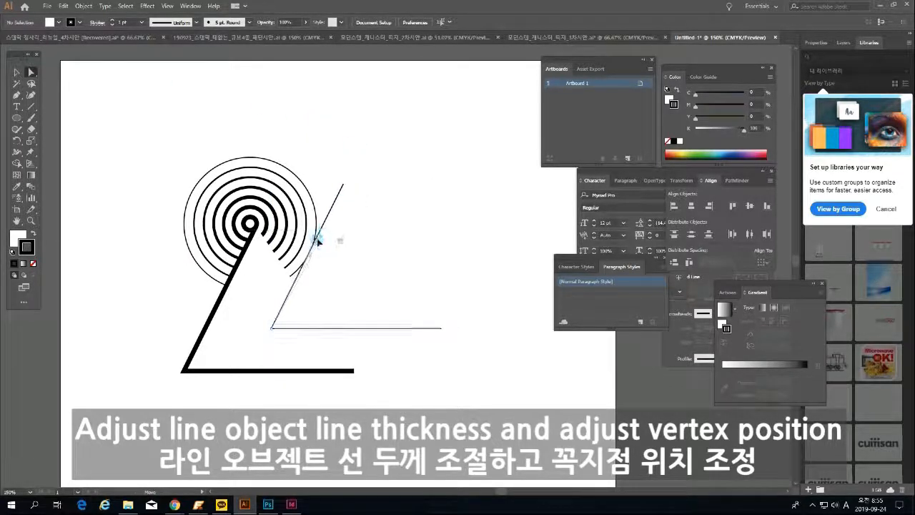
pyautogui.moveTo(311, 255); pyautogui.dragTo(309, 253)
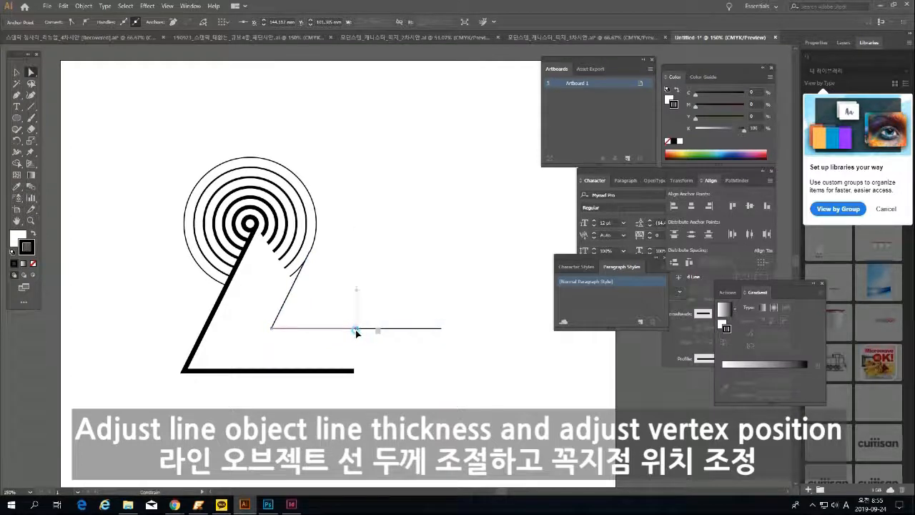
pyautogui.moveTo(354, 329); pyautogui.dragTo(354, 329)
pyautogui.click(401, 252)
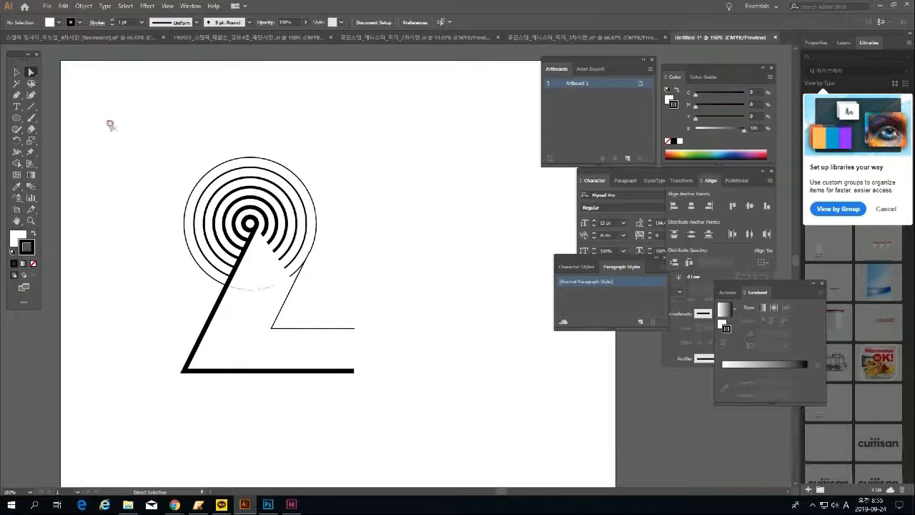
# Blend the thick and thin angled paths to form the lower part of the numeral 2
pyautogui.click(17, 75)
pyautogui.moveTo(373, 422); pyautogui.dragTo(331, 327)
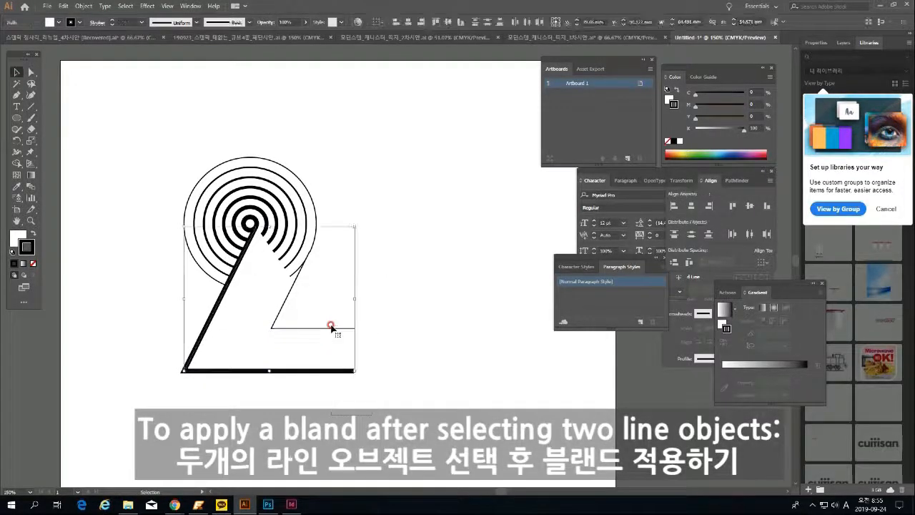
pyautogui.click(83, 6)
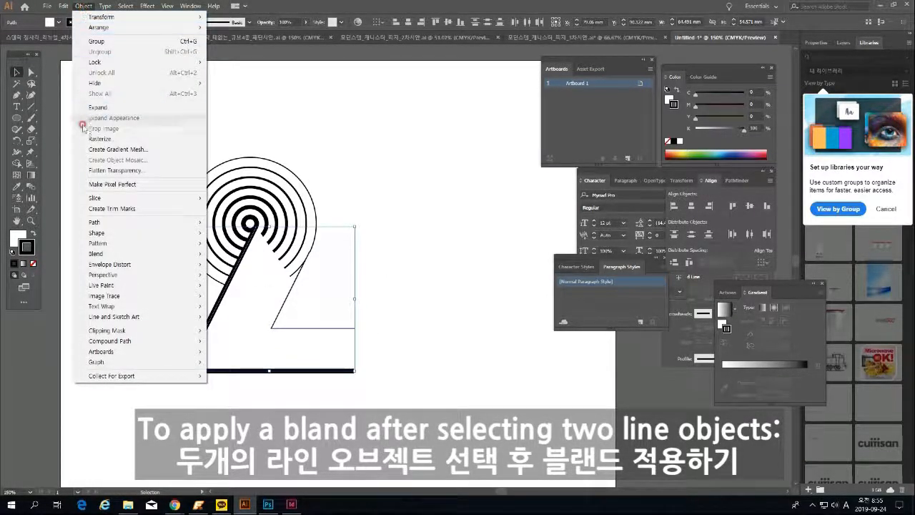
pyautogui.moveTo(114, 254)
pyautogui.click(225, 254)
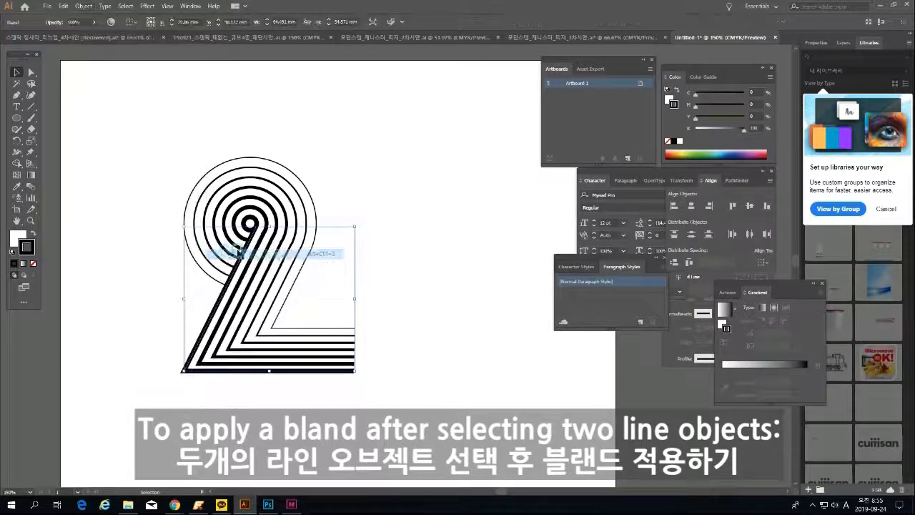
pyautogui.click(404, 227)
# Examine up close how the circle blend's rings join the diagonal lines of the path blend
pyautogui.click(31, 221)
pyautogui.moveTo(235, 209); pyautogui.dragTo(328, 279)
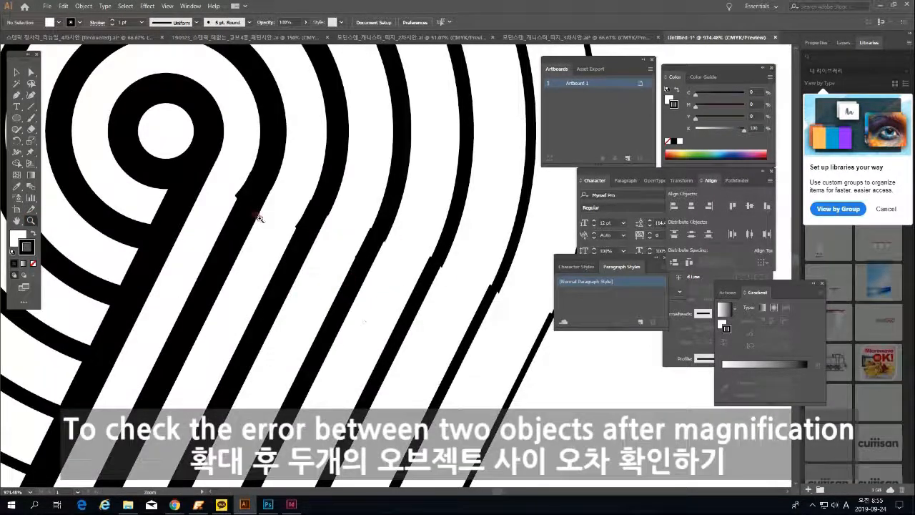
pyautogui.keyDown('alt'); pyautogui.click(429, 294); pyautogui.keyUp('alt')
pyautogui.keyDown('alt'); pyautogui.click(374, 294); pyautogui.keyUp('alt')
pyautogui.keyDown('alt'); pyautogui.click(372, 294); pyautogui.keyUp('alt')
pyautogui.moveTo(388, 241); pyautogui.dragTo(333, 291)
pyautogui.keyDown('ctrl'); pyautogui.click(336, 291); pyautogui.keyUp('ctrl')
# Switch to Outline view and set up the Pen tool with no stroke and a blue fill of about C 91, M 73, Y 0, K 0
pyautogui.hotkey('ctrl', 'y')
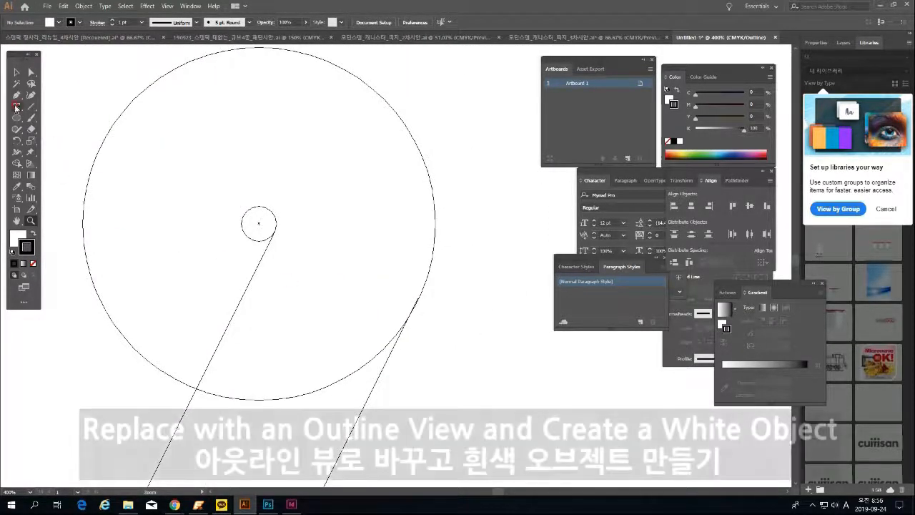
pyautogui.click(17, 94)
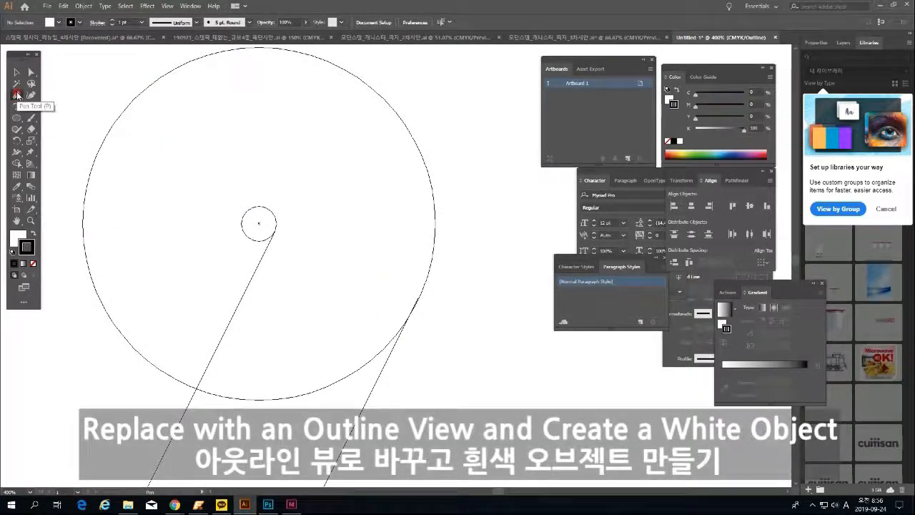
pyautogui.click(33, 263)
pyautogui.doubleClick(17, 236)
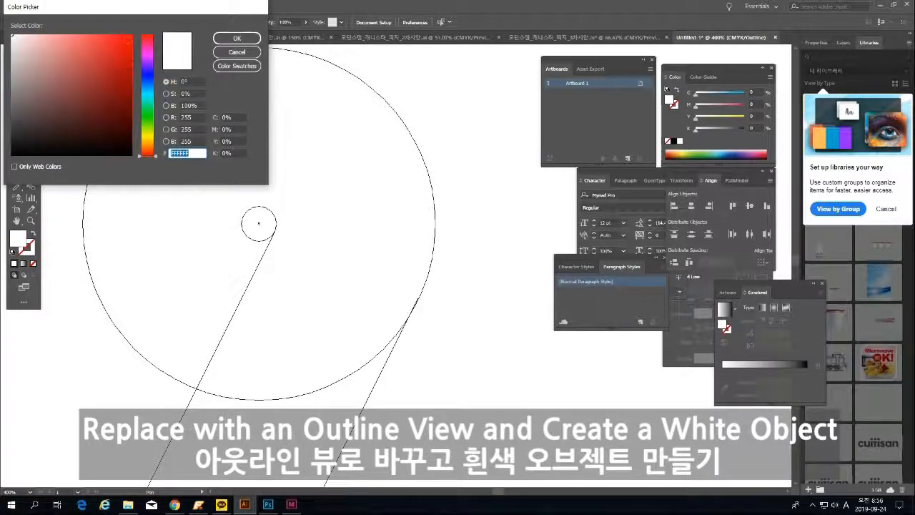
pyautogui.click(148, 77)
pyautogui.click(129, 33)
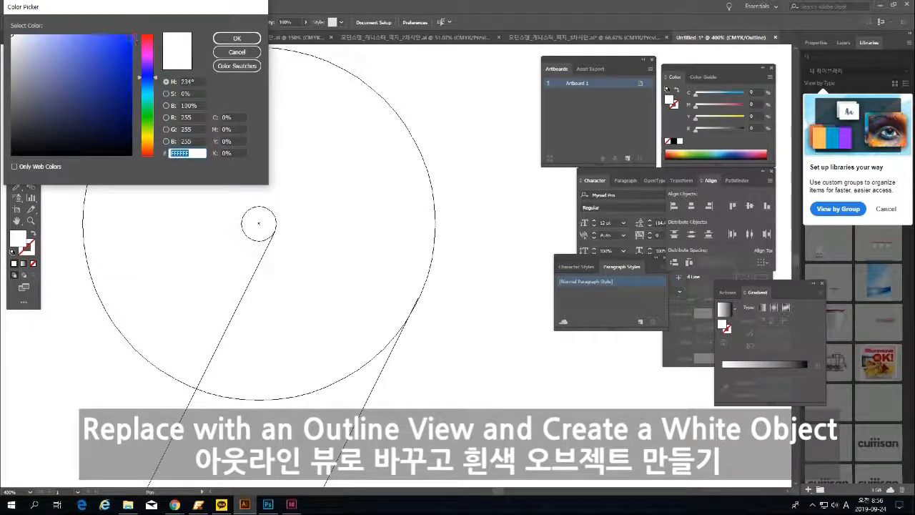
pyautogui.click(236, 38)
# Draw a closed four-sided shape about 30 by 23 mm between the thick and thin diagonal lines, reaching up to the inner and outer circles
pyautogui.click(214, 351)
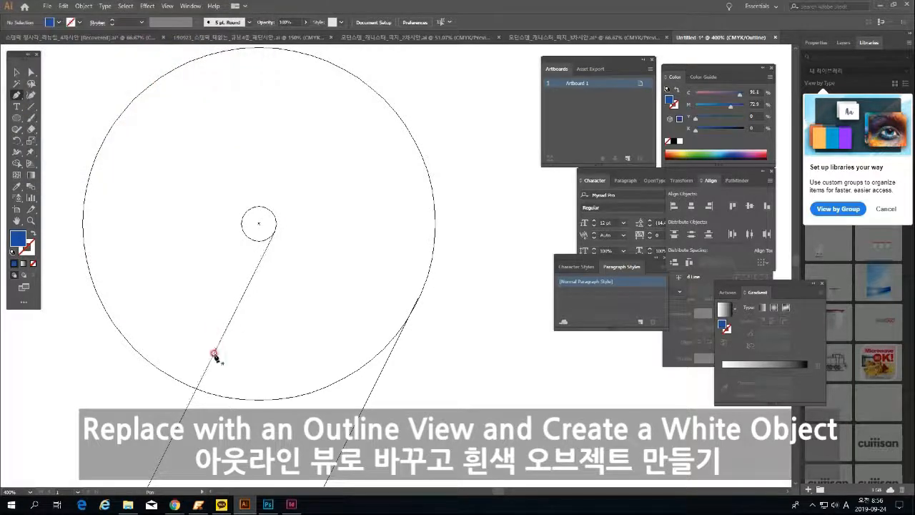
pyautogui.click(370, 391)
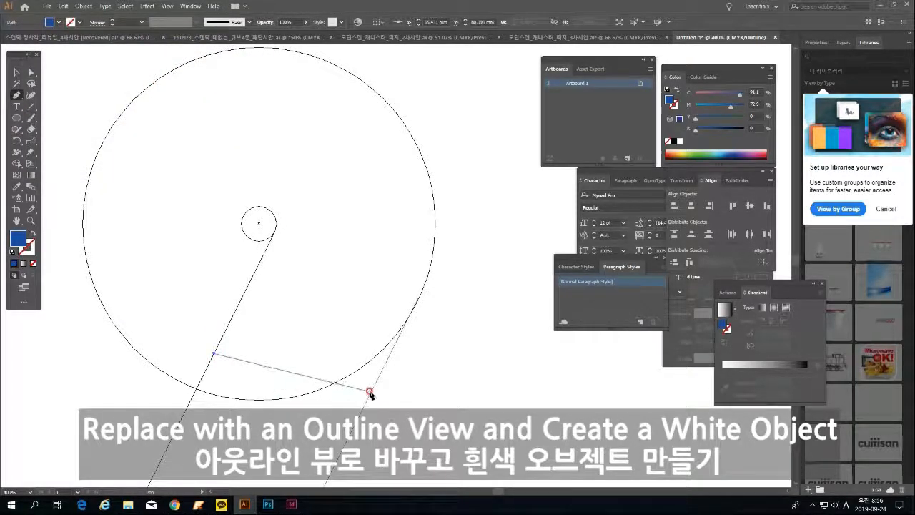
pyautogui.click(419, 297)
pyautogui.click(423, 291)
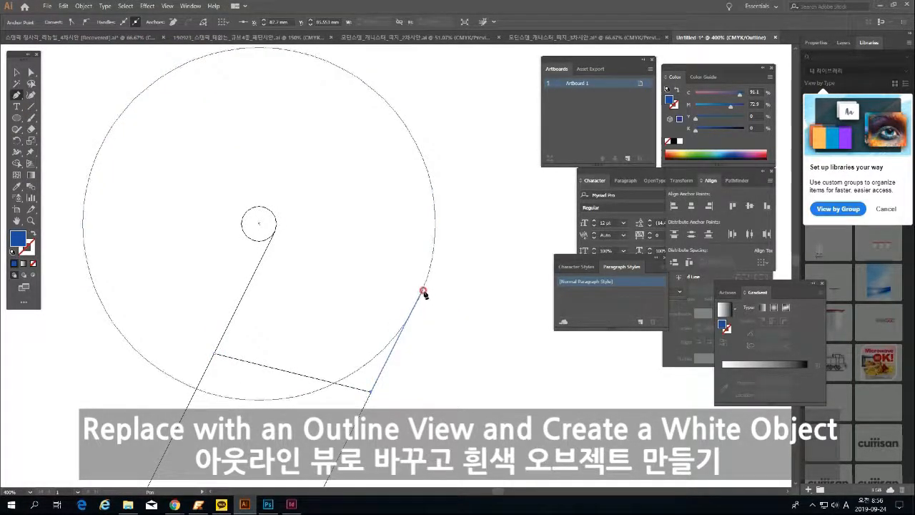
pyautogui.click(275, 228)
pyautogui.click(214, 354)
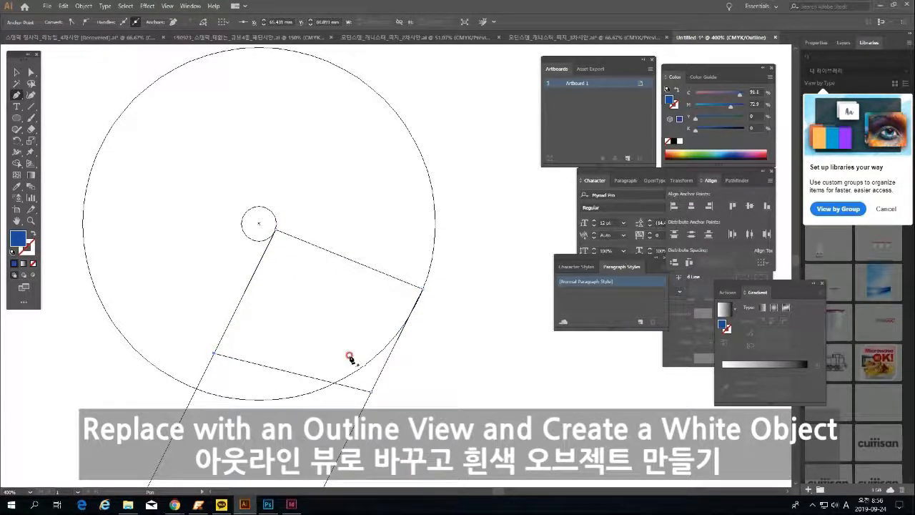
# Return to Preview and bring the angled line blend to the front, above the blue shape
pyautogui.hotkey('ctrl', 'y')
pyautogui.click(16, 74)
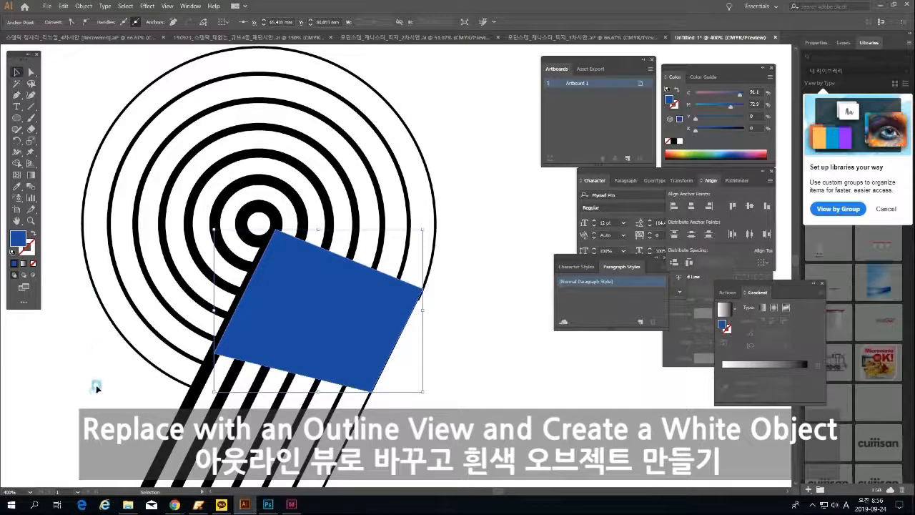
pyautogui.click(93, 392)
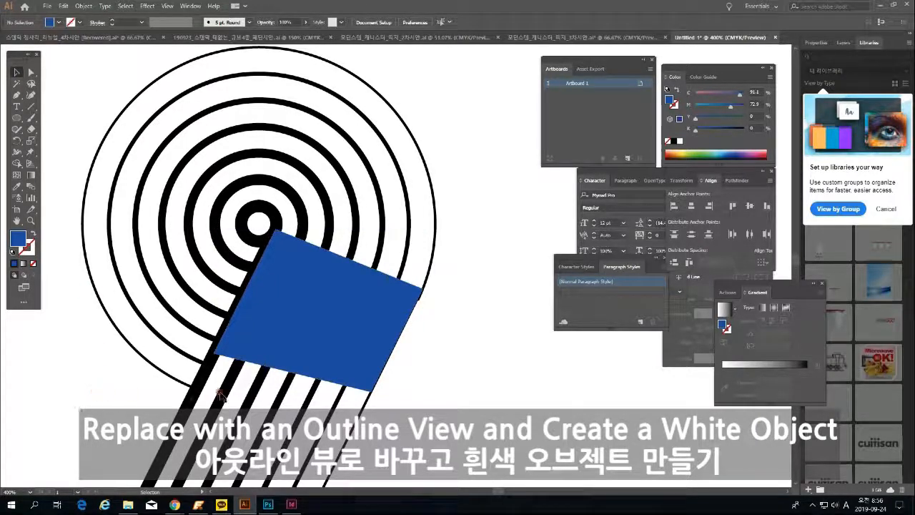
pyautogui.click(315, 305)
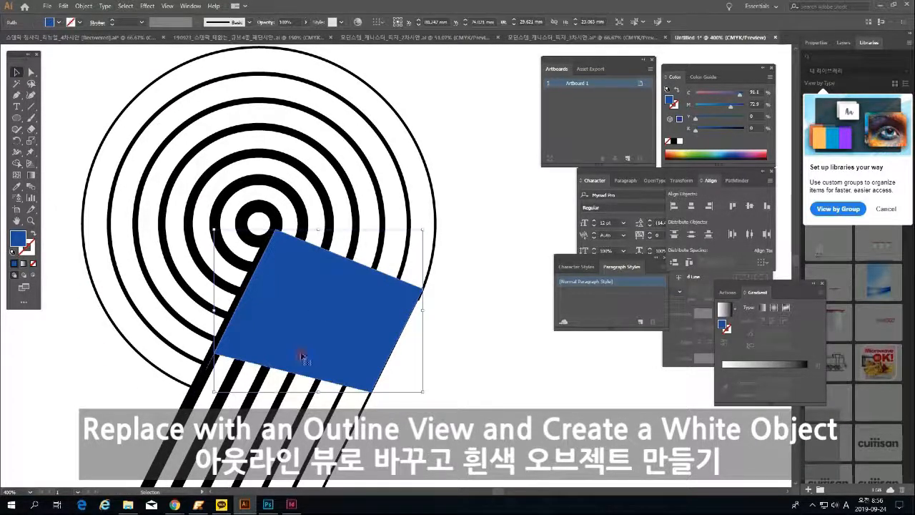
pyautogui.click(280, 395)
pyautogui.click(84, 6)
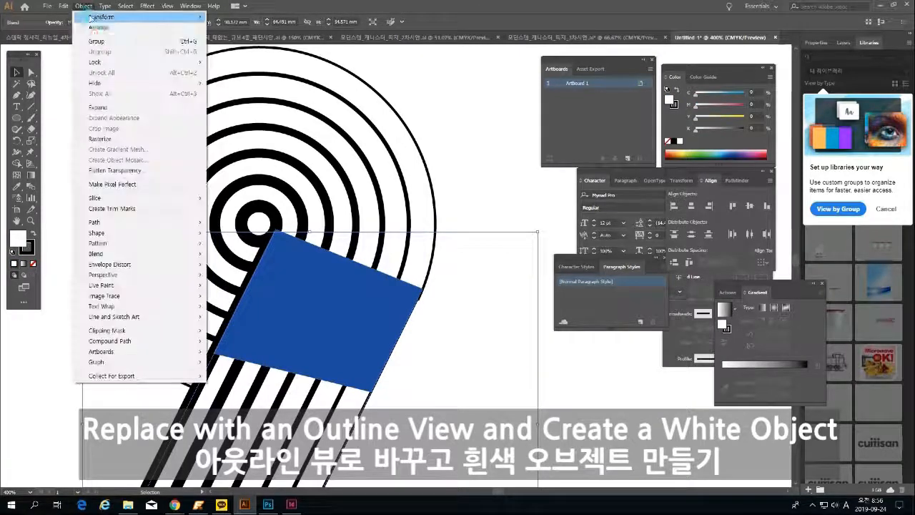
pyautogui.moveTo(94, 29)
pyautogui.click(236, 28)
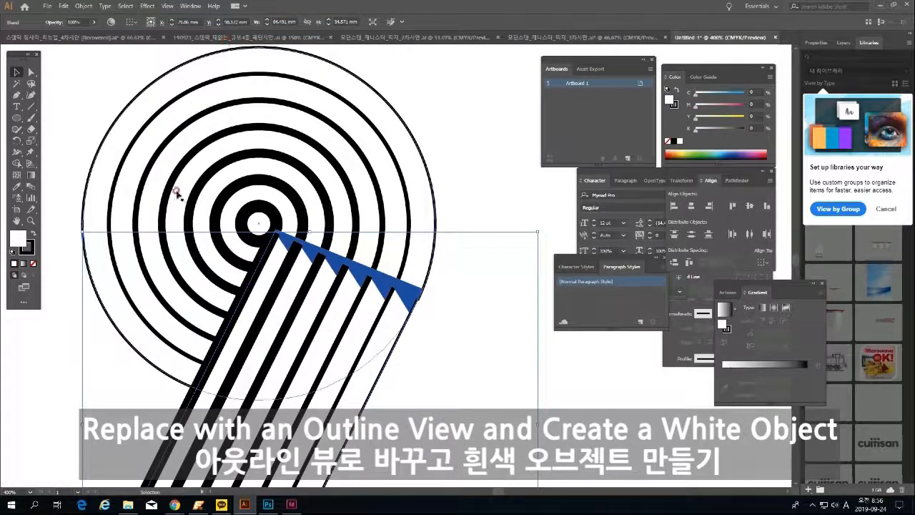
# Extend the upper end of the thin outer diagonal path to the blue shape's corner on the outer circle
pyautogui.press('z')
pyautogui.moveTo(351, 239); pyautogui.dragTo(508, 351)
pyautogui.click(30, 72)
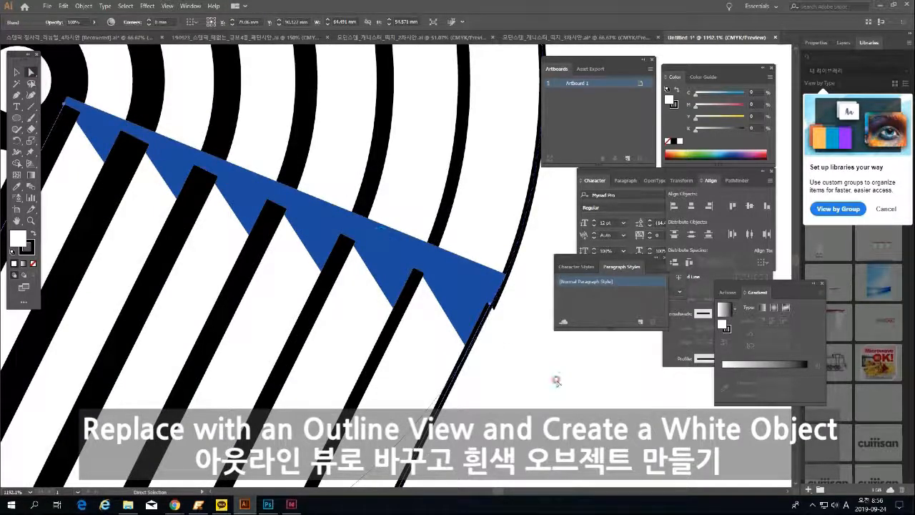
pyautogui.click(552, 377)
pyautogui.click(489, 306)
pyautogui.moveTo(489, 307); pyautogui.dragTo(506, 275)
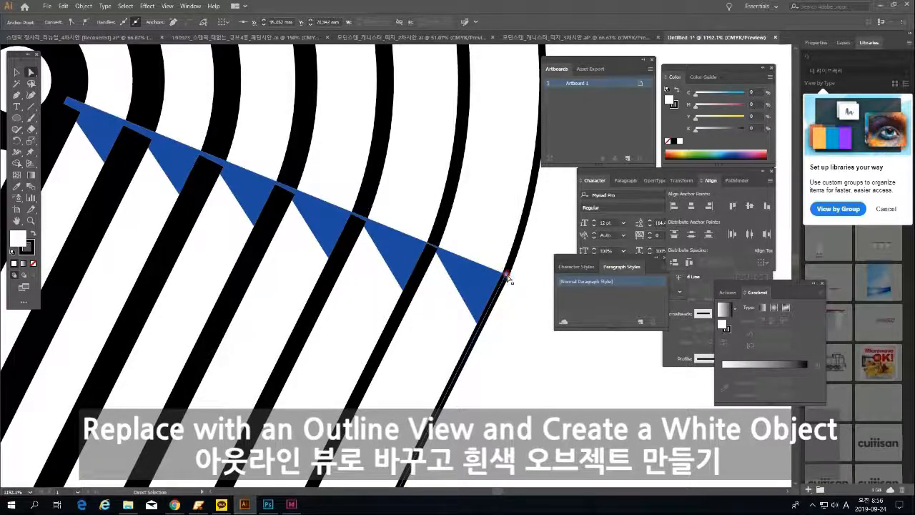
# Nudge the blue shape's corner near the inner circle slightly down to the end of the thick diagonal, checking it in Outline view
pyautogui.moveTo(161, 189); pyautogui.dragTo(293, 242)
pyautogui.click(182, 180)
pyautogui.click(196, 155)
pyautogui.moveTo(197, 151)
pyautogui.mouseDown()
pyautogui.moveTo(223, 146)
pyautogui.moveTo(203, 167)
pyautogui.moveTo(197, 158)
pyautogui.mouseUp()
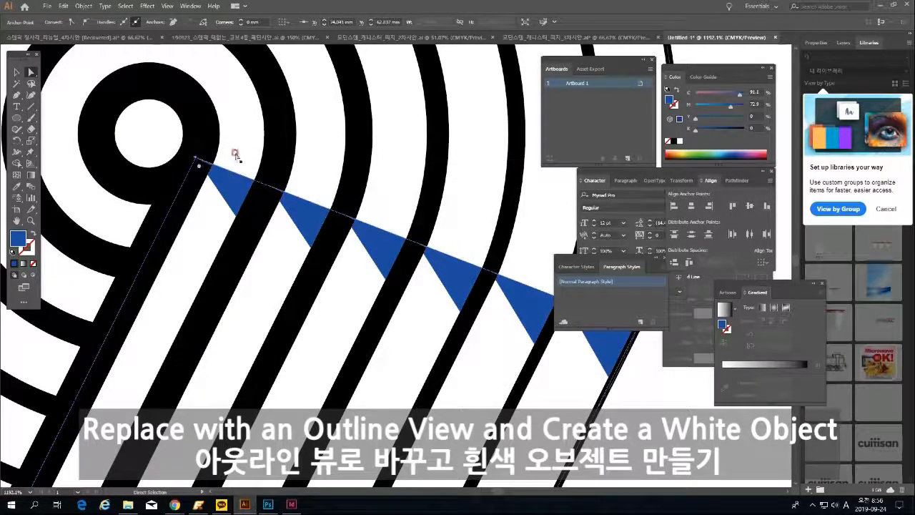
pyautogui.hotkey('ctrl', 'y')
pyautogui.hotkey('ctrl', 'y')
pyautogui.click(331, 135)
# Change the blue cover shape's fill to white
pyautogui.click(313, 217)
pyautogui.doubleClick(16, 242)
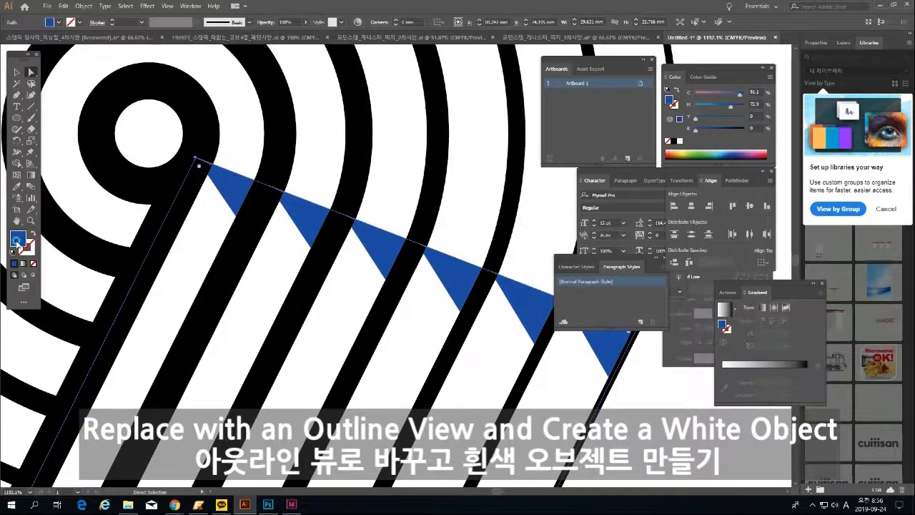
pyautogui.click(13, 36)
pyautogui.click(236, 38)
# Nudge the white shape's corner on the outer circle slightly down along the thin diagonal line
pyautogui.moveTo(403, 197); pyautogui.dragTo(229, 179)
pyautogui.click(424, 298)
pyautogui.click(419, 296)
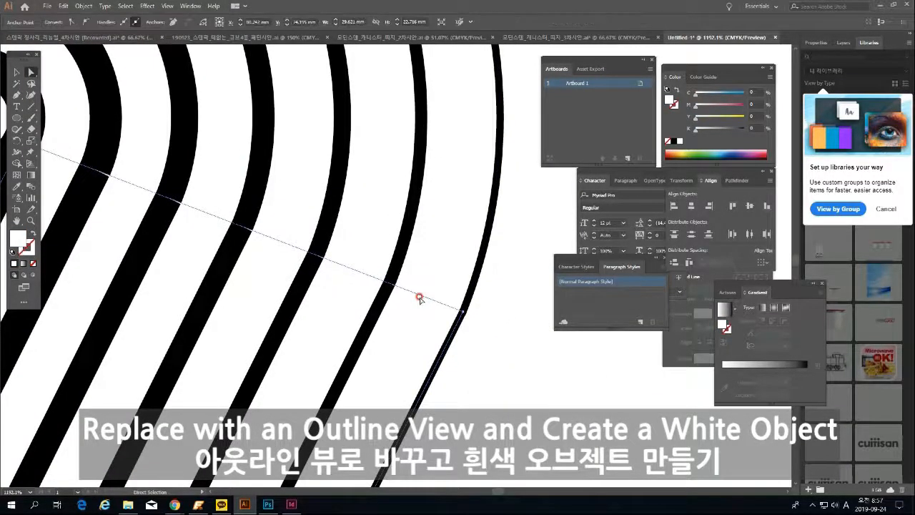
pyautogui.click(461, 313)
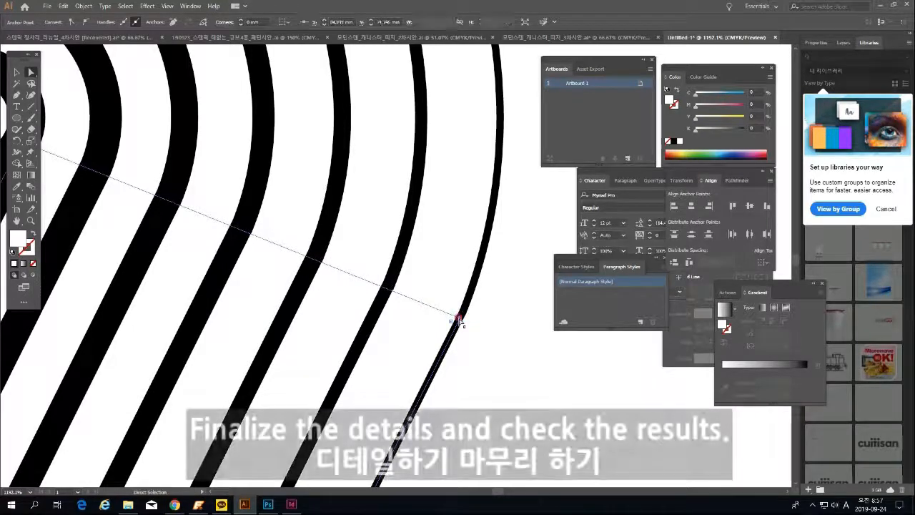
pyautogui.moveTo(462, 313); pyautogui.dragTo(461, 316)
pyautogui.click(499, 330)
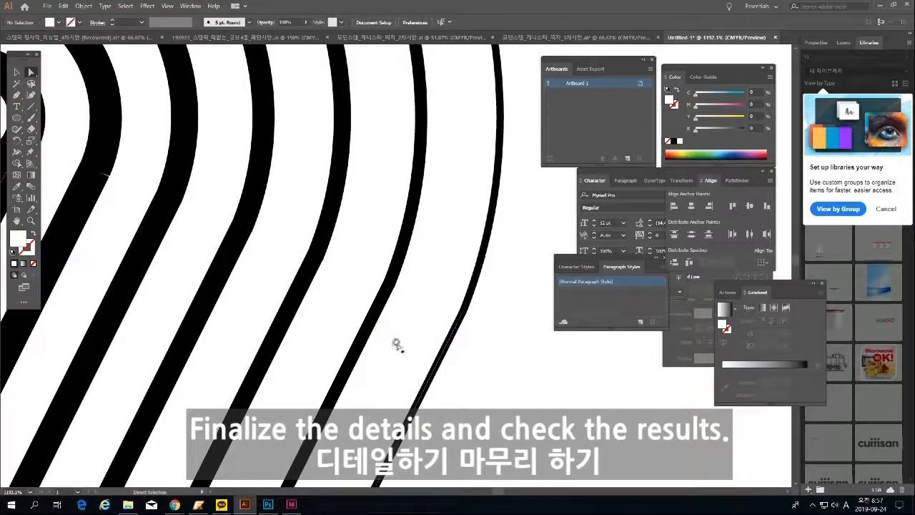
# Nudge the white shape's corner at the inner circle slightly down to close the thin white gap in the thick line
pyautogui.click(30, 220)
pyautogui.moveTo(155, 188); pyautogui.dragTo(330, 242)
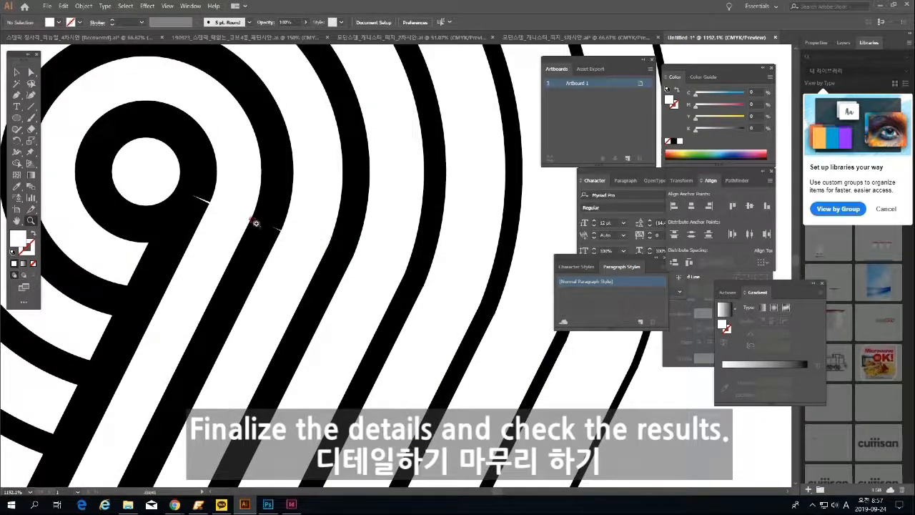
pyautogui.click(255, 223)
pyautogui.click(393, 235)
pyautogui.click(30, 72)
pyautogui.click(358, 282)
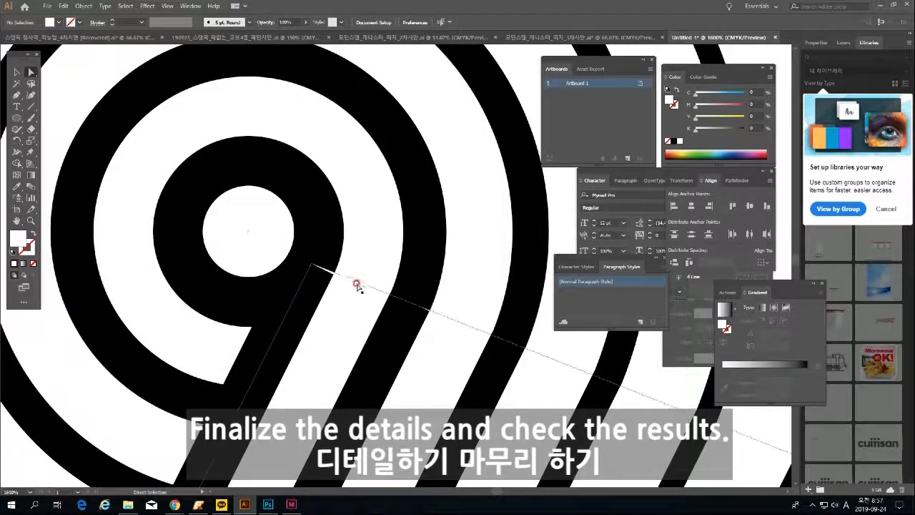
pyautogui.click(312, 264)
pyautogui.moveTo(310, 263); pyautogui.dragTo(310, 265)
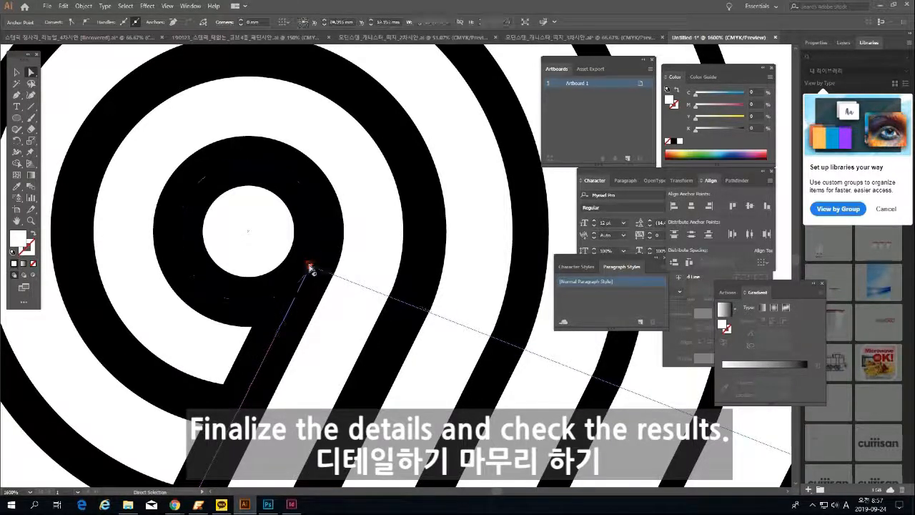
pyautogui.click(161, 267)
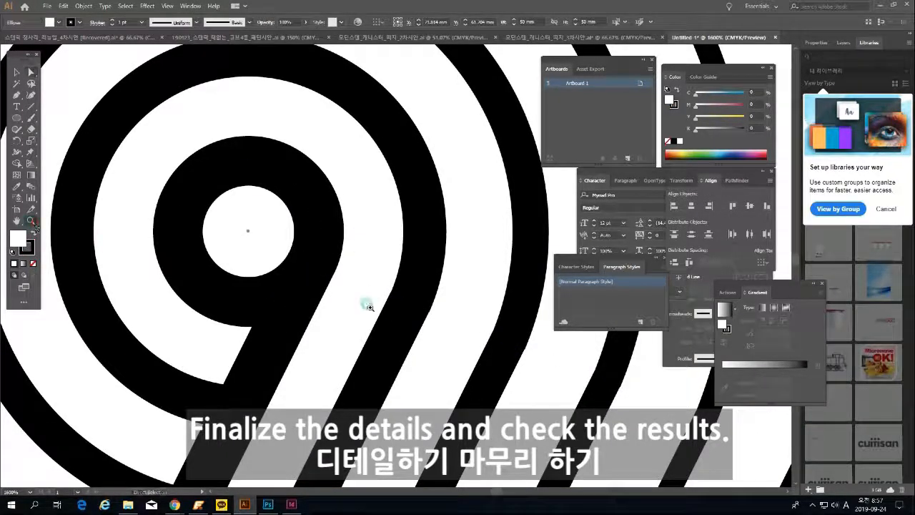
# Review the whole numeral 2 and check the inner circle's stroke setting
pyautogui.scroll(-6, 411, 310)
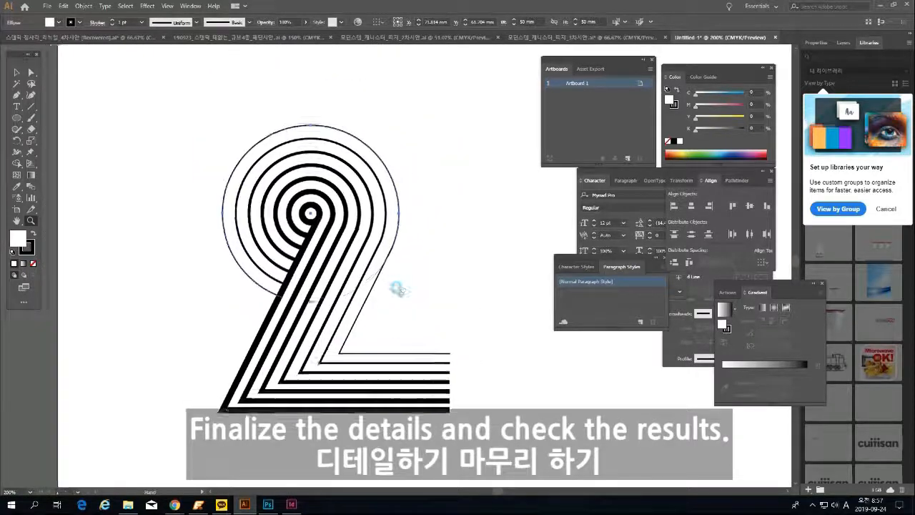
pyautogui.moveTo(398, 290); pyautogui.dragTo(393, 302)
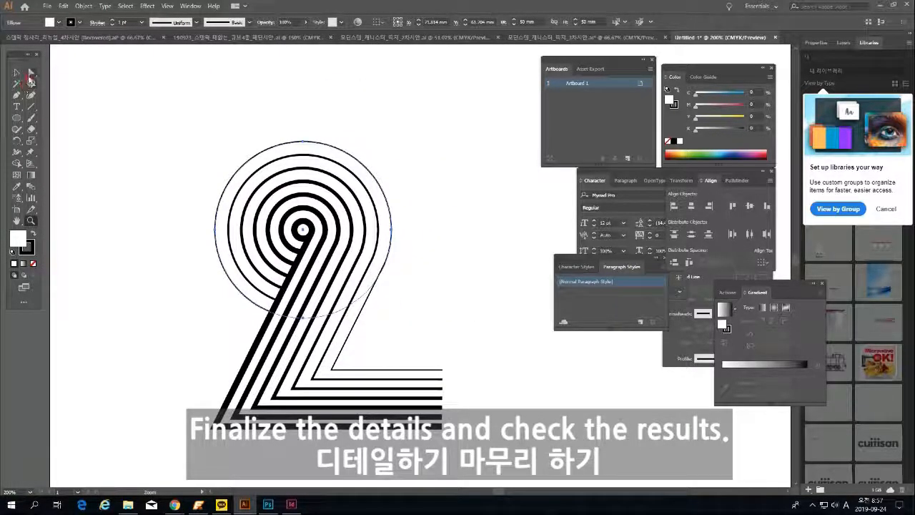
pyautogui.click(178, 109)
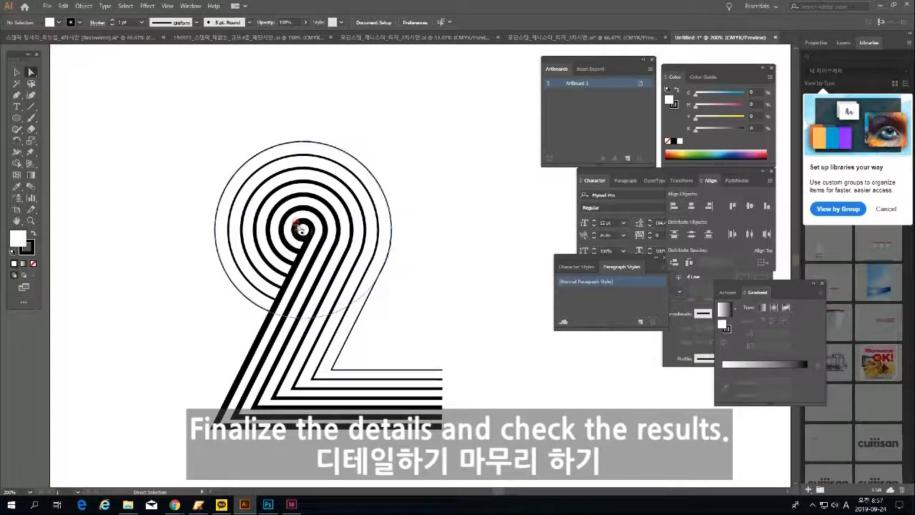
pyautogui.click(301, 228)
pyautogui.click(29, 251)
pyautogui.click(92, 218)
pyautogui.press('z')
pyautogui.keyDown('alt'); pyautogui.click(332, 255); pyautogui.keyUp('alt')
pyautogui.moveTo(395, 258)
pyautogui.mouseDown()
pyautogui.moveTo(203, 268)
pyautogui.moveTo(227, 286)
pyautogui.mouseUp()
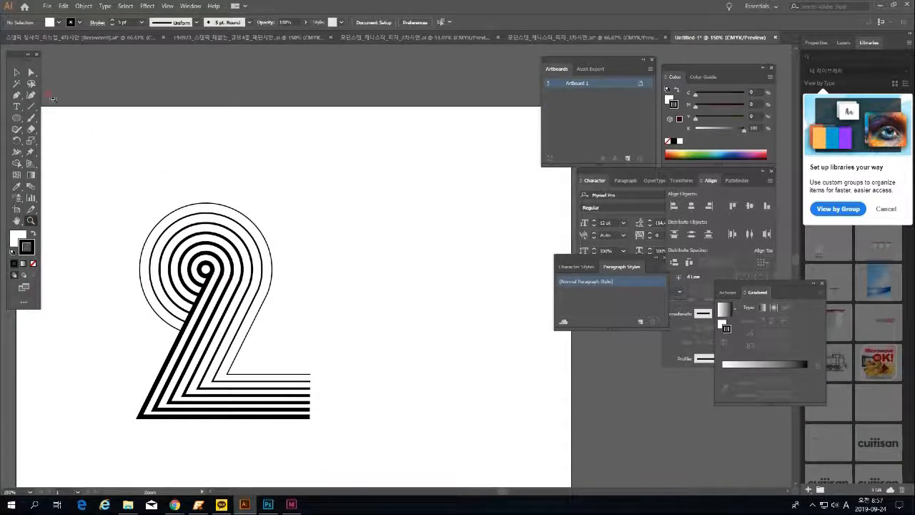
# Duplicate the entire numeral 2 to the empty area beside it on the artboard
pyautogui.click(16, 74)
pyautogui.moveTo(112, 176); pyautogui.dragTo(353, 456)
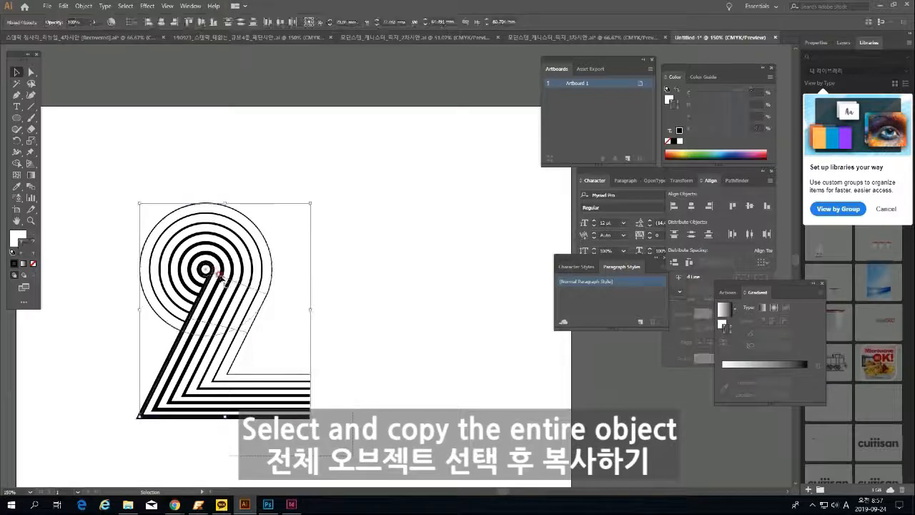
pyautogui.moveTo(207, 269); pyautogui.dragTo(418, 270)
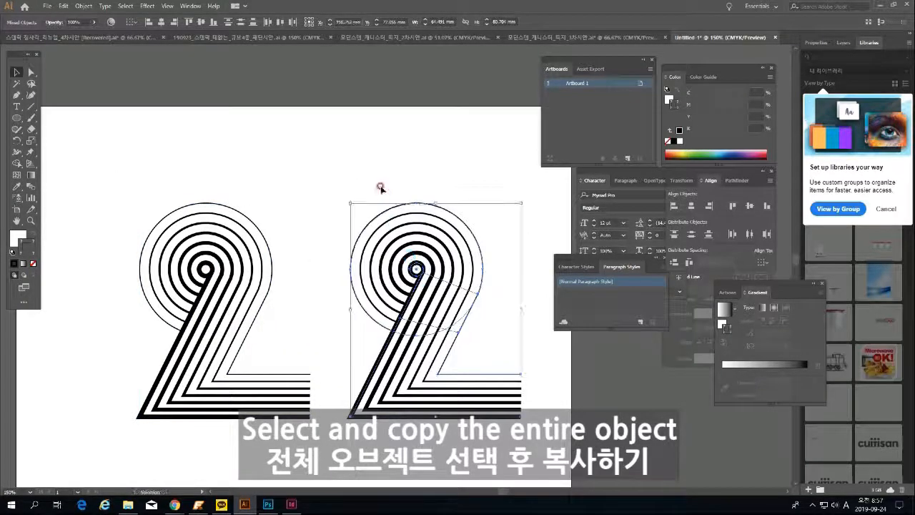
pyautogui.click(378, 188)
pyautogui.click(397, 255)
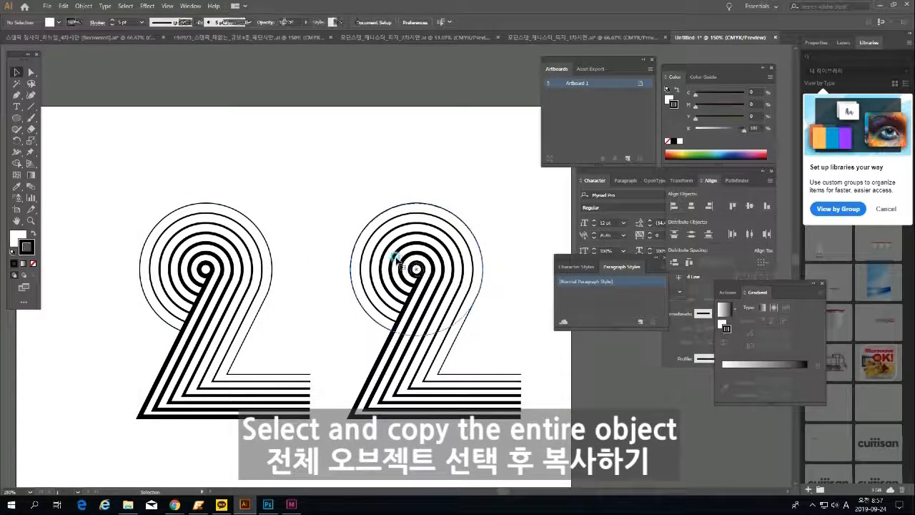
pyautogui.doubleClick(373, 391)
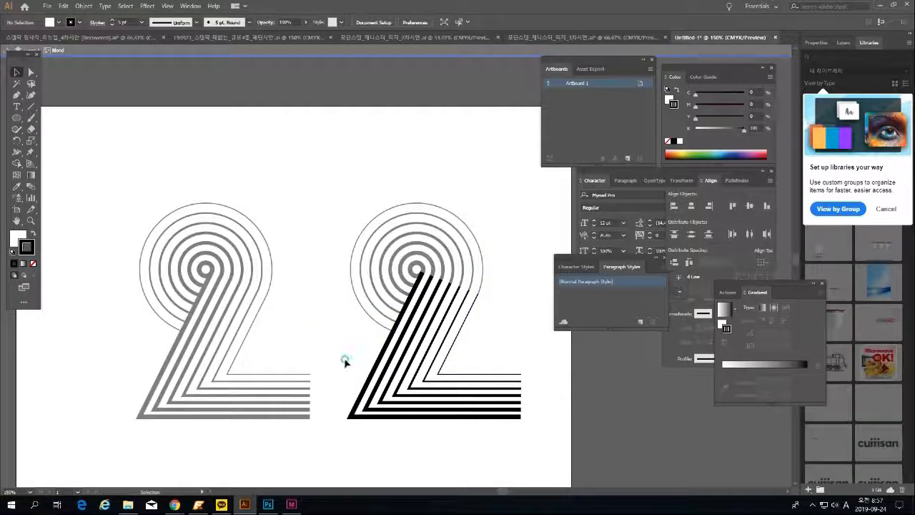
pyautogui.doubleClick(344, 281)
# Expand both the circle blend and the angled line blend of the duplicated numeral into separate paths
pyautogui.click(389, 263)
pyautogui.keyDown('shift'); pyautogui.click(370, 378); pyautogui.keyUp('shift')
pyautogui.keyDown('shift'); pyautogui.click(370, 378); pyautogui.keyUp('shift')
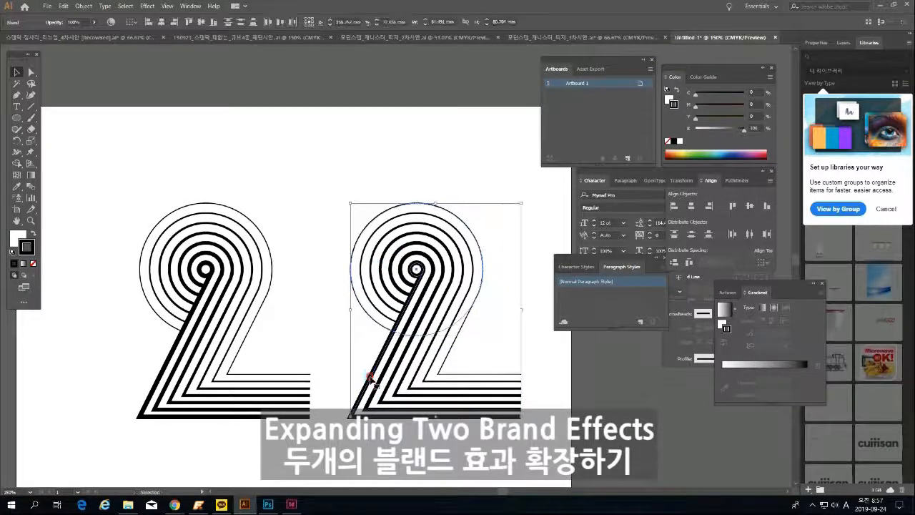
pyautogui.click(84, 6)
pyautogui.moveTo(149, 254)
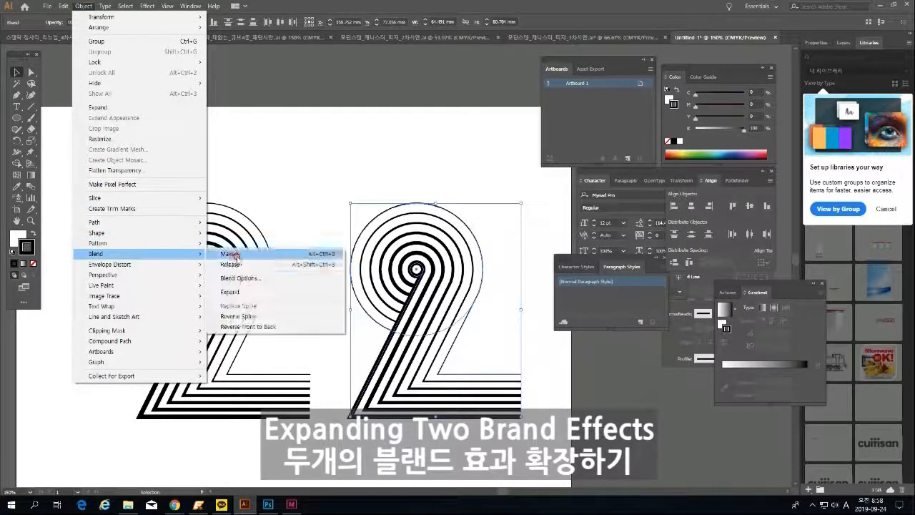
pyautogui.click(234, 254)
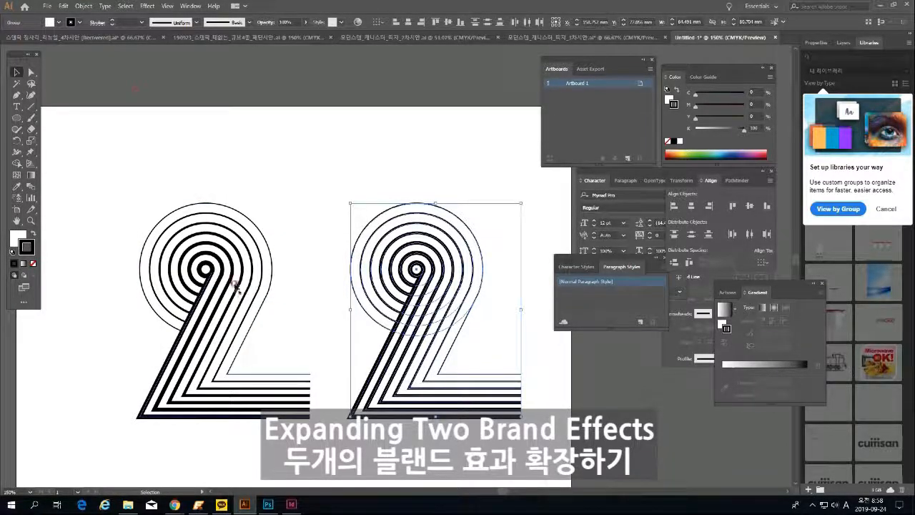
# Convert the strokes of the duplicated numeral 2 into filled shapes with Outline Stroke
pyautogui.click(84, 6)
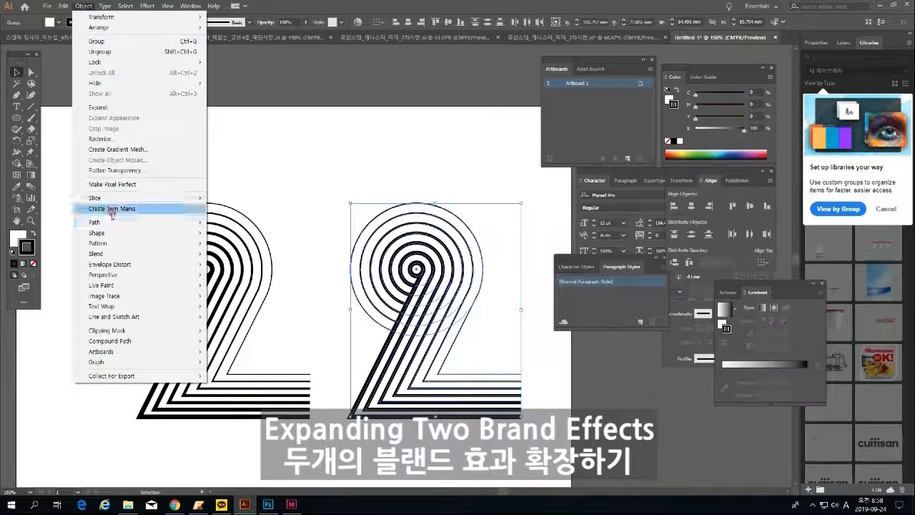
pyautogui.moveTo(112, 222)
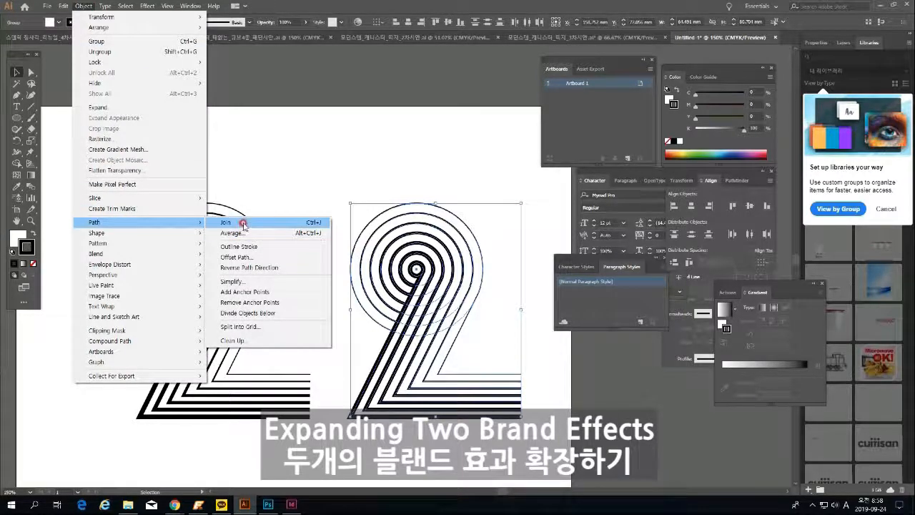
pyautogui.click(258, 247)
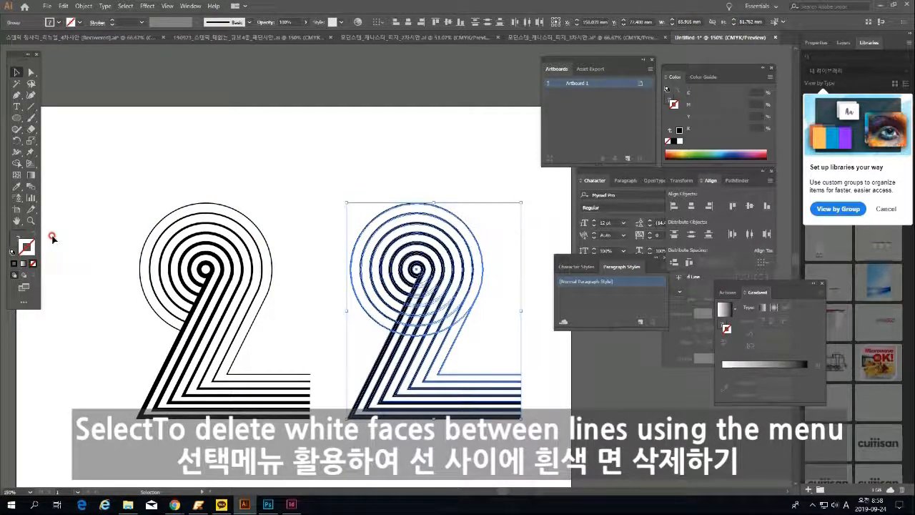
# Try moving a single circle face up out of the duplicated numeral, and undo the move
pyautogui.click(31, 73)
pyautogui.click(327, 198)
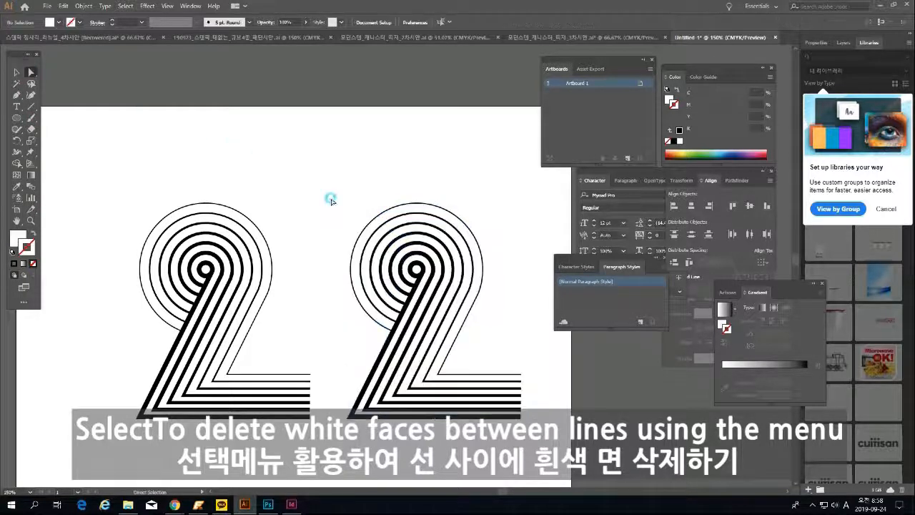
pyautogui.click(372, 228)
pyautogui.moveTo(372, 227); pyautogui.dragTo(374, 85)
pyautogui.hotkey('ctrl', 'z')
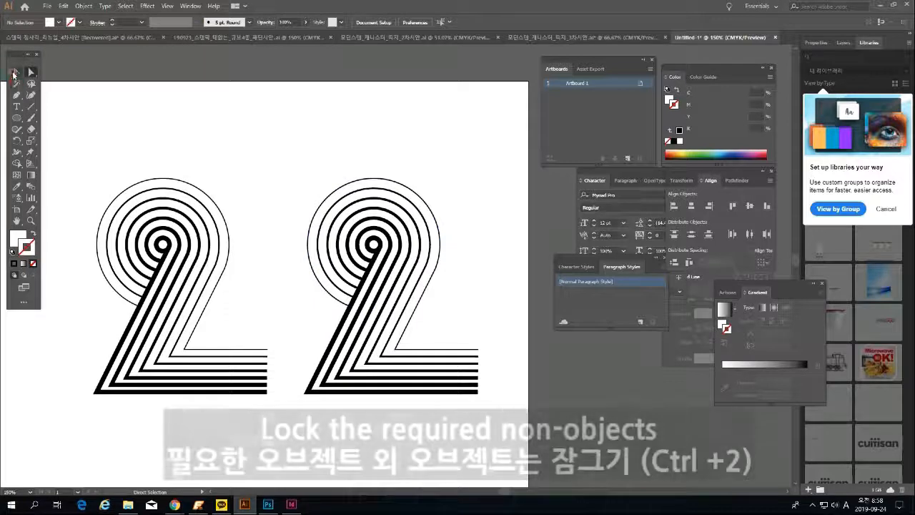
# Lock the entire original numeral 2 so that only the duplicate can be edited
pyautogui.moveTo(276, 428); pyautogui.dragTo(277, 429)
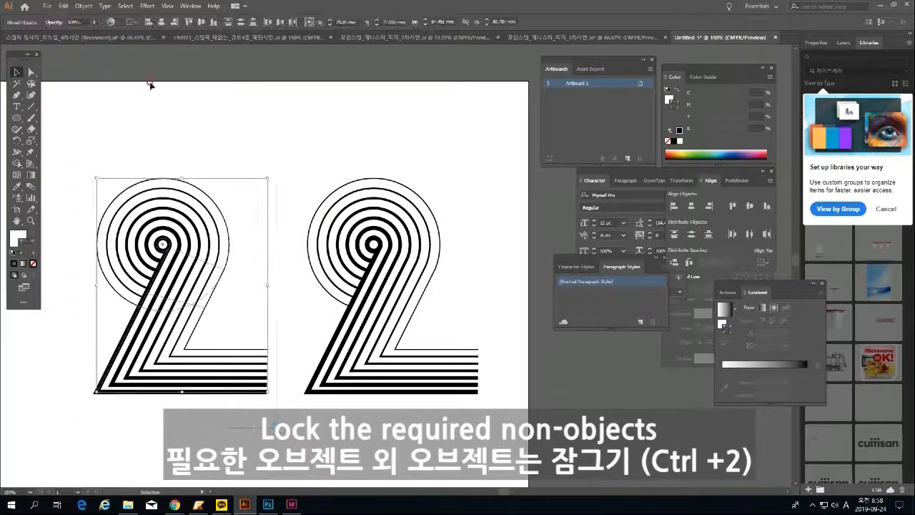
pyautogui.click(81, 7)
pyautogui.moveTo(100, 62)
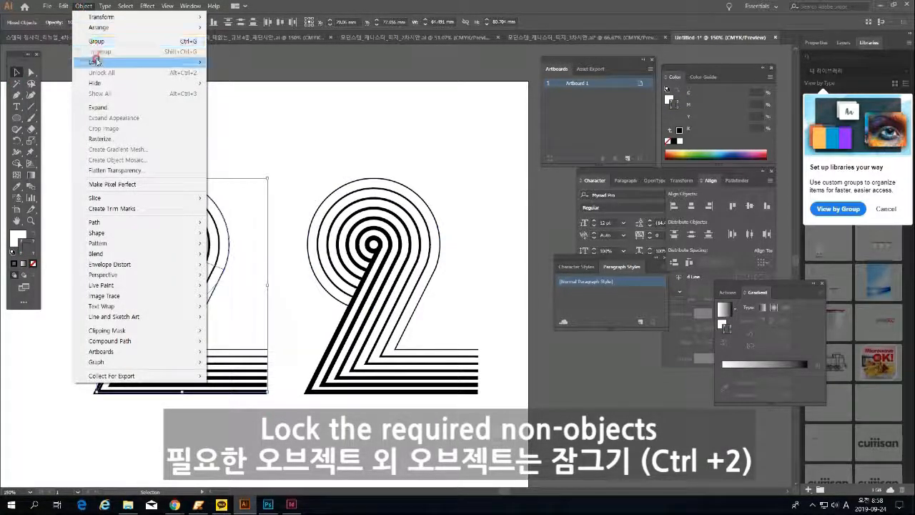
pyautogui.click(229, 63)
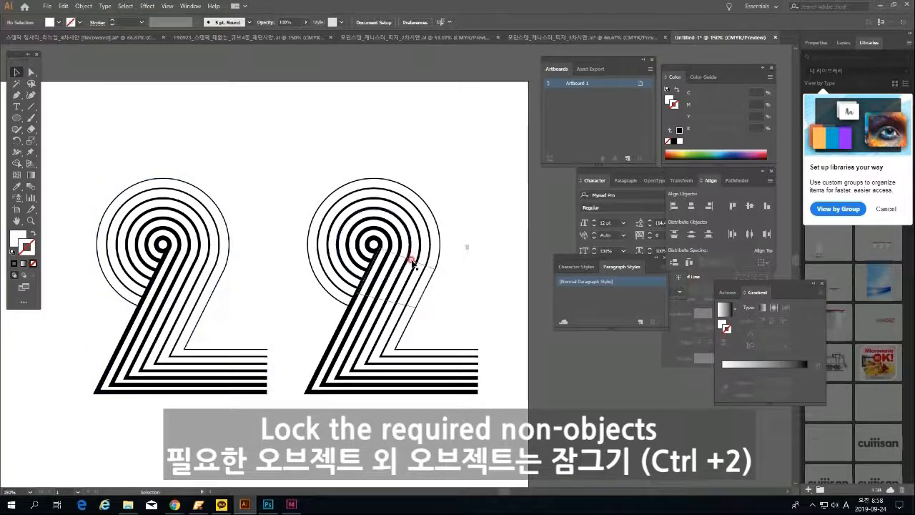
# Lock the white shape covering the joint between circles and diagonal lines on the duplicated numeral
pyautogui.click(411, 265)
pyautogui.click(413, 262)
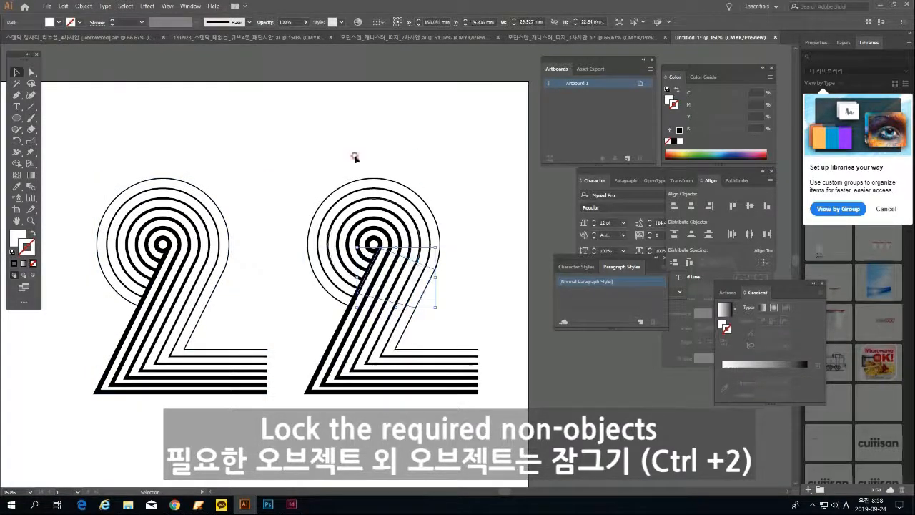
pyautogui.click(84, 6)
pyautogui.moveTo(100, 63)
pyautogui.click(264, 63)
# Directly select the duplicate's outermost white circle face and extend the selection to everything with the same fill color
pyautogui.click(31, 72)
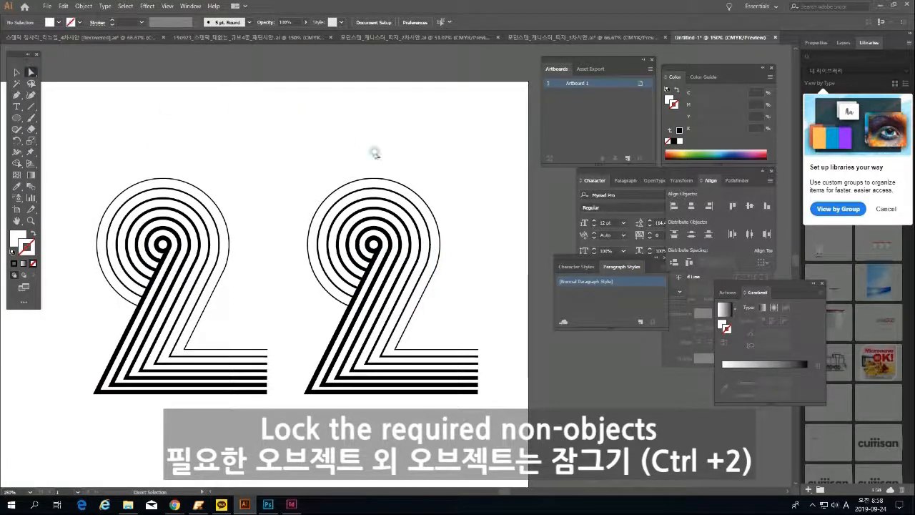
pyautogui.click(386, 184)
pyautogui.click(125, 5)
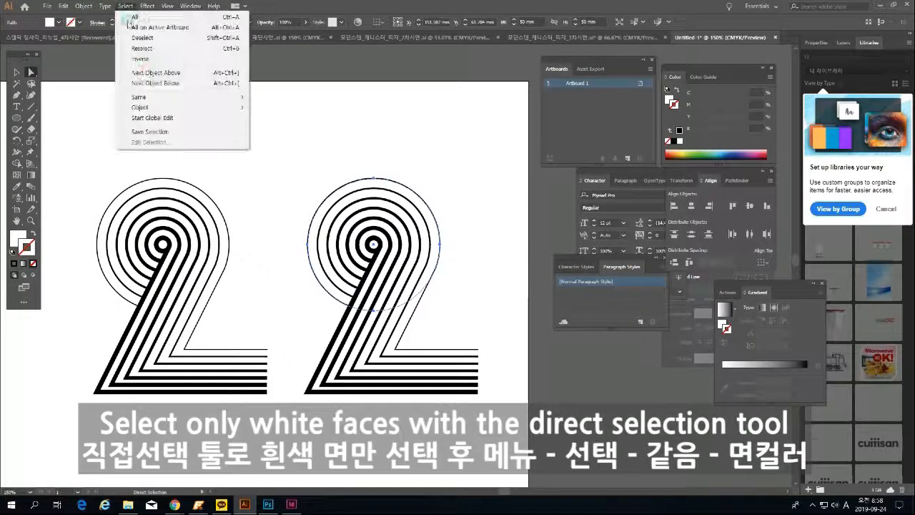
pyautogui.moveTo(151, 96)
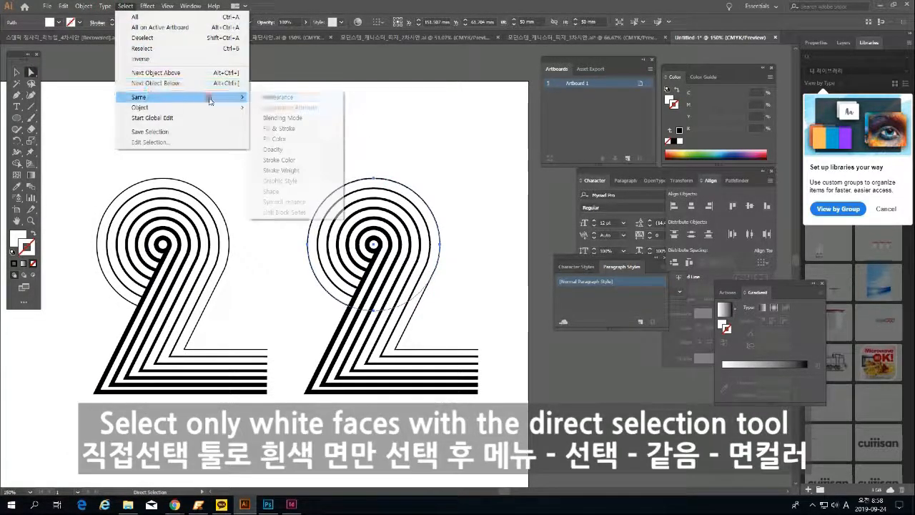
pyautogui.click(293, 139)
# Recolor the selected white faces bright yellow to check the selection, and delete them
pyautogui.doubleClick(18, 237)
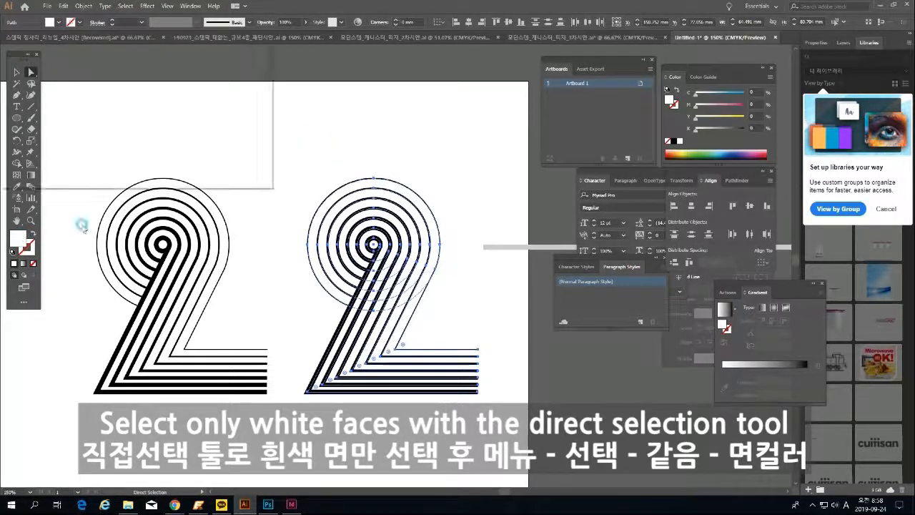
pyautogui.moveTo(148, 146); pyautogui.dragTo(148, 135)
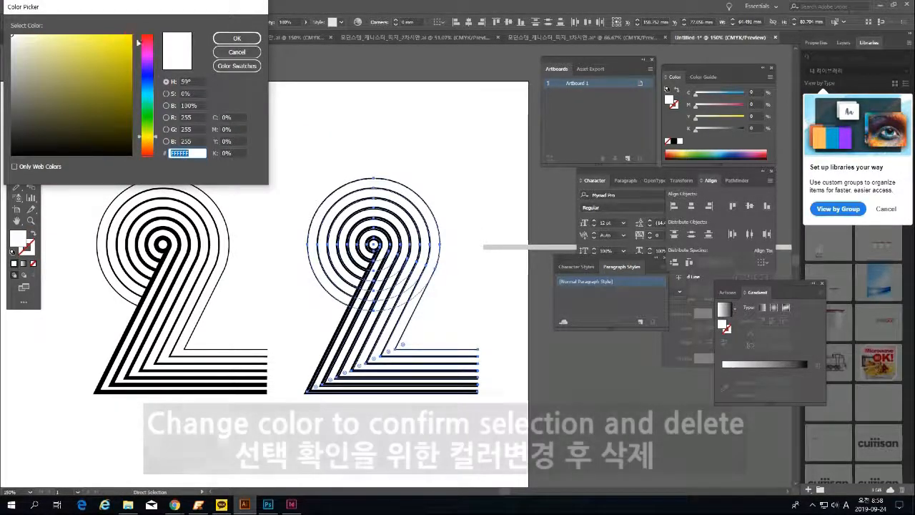
pyautogui.click(129, 37)
pyautogui.click(236, 38)
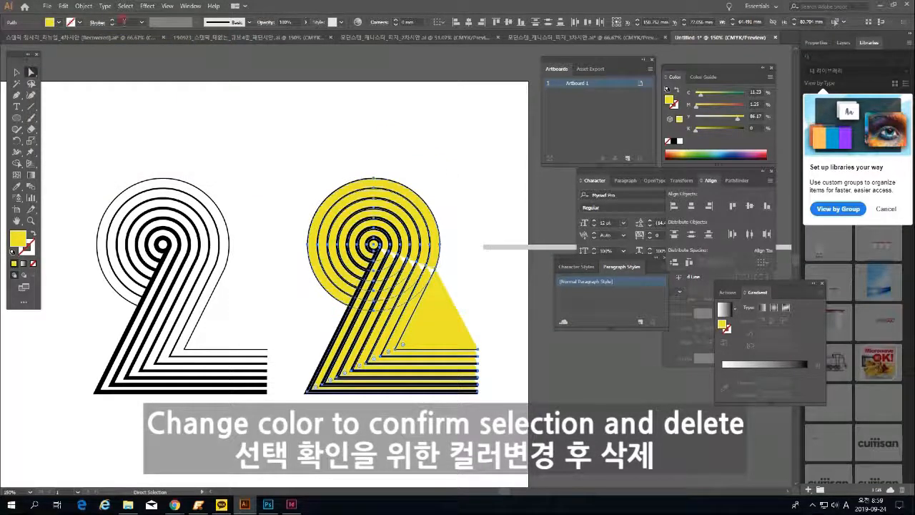
pyautogui.click(64, 7)
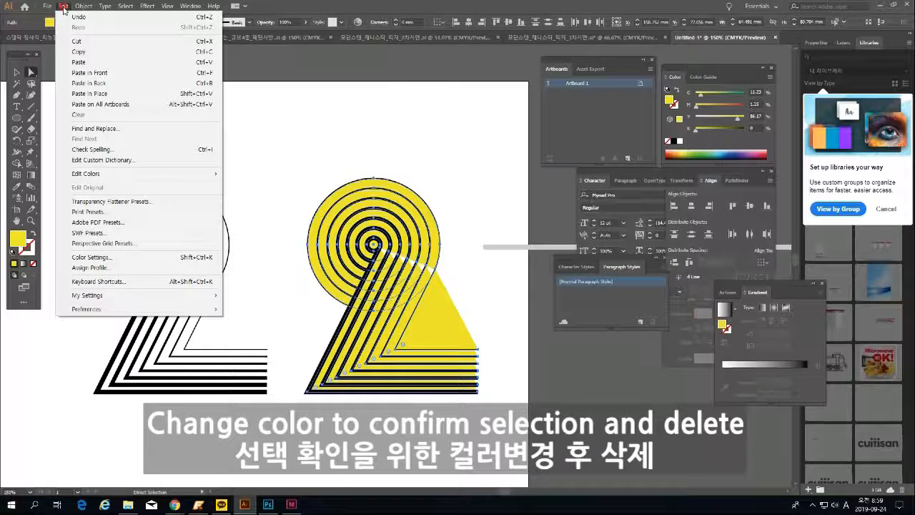
pyautogui.click(86, 115)
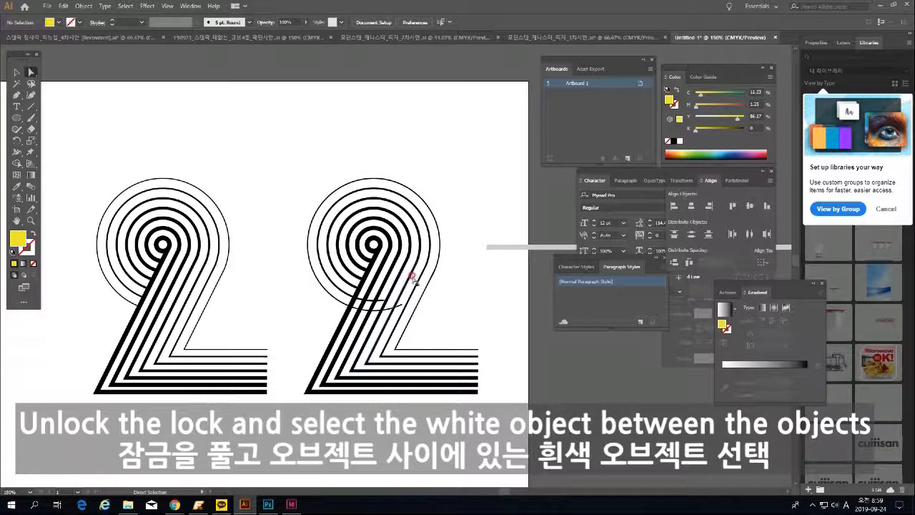
# Unlock all objects and pull the white joint shape's two lower corners down along the diagonal lines to cover the exposed circle arcs
pyautogui.click(84, 5)
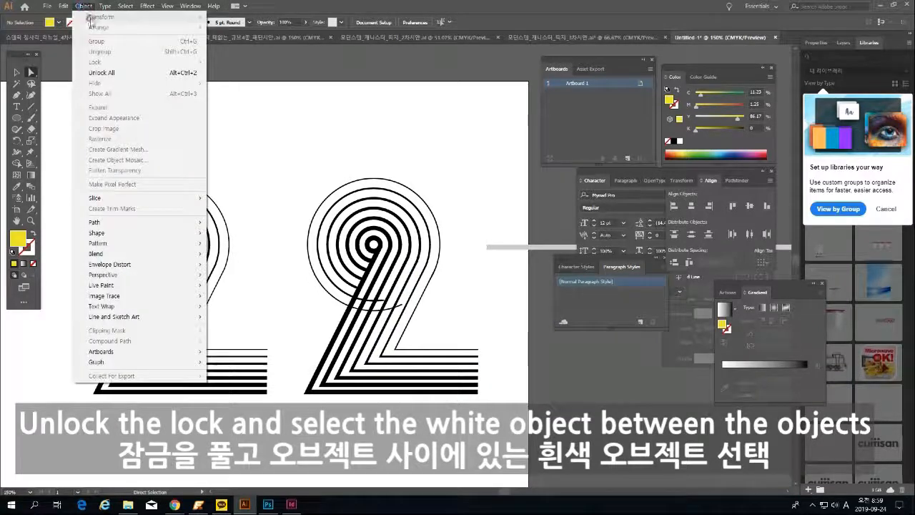
pyautogui.click(102, 73)
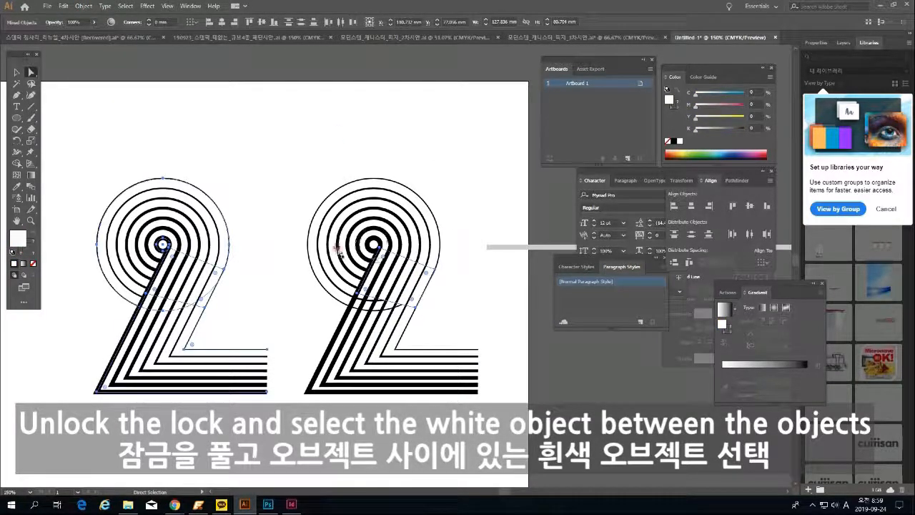
pyautogui.click(30, 221)
pyautogui.click(408, 310)
pyautogui.click(397, 249)
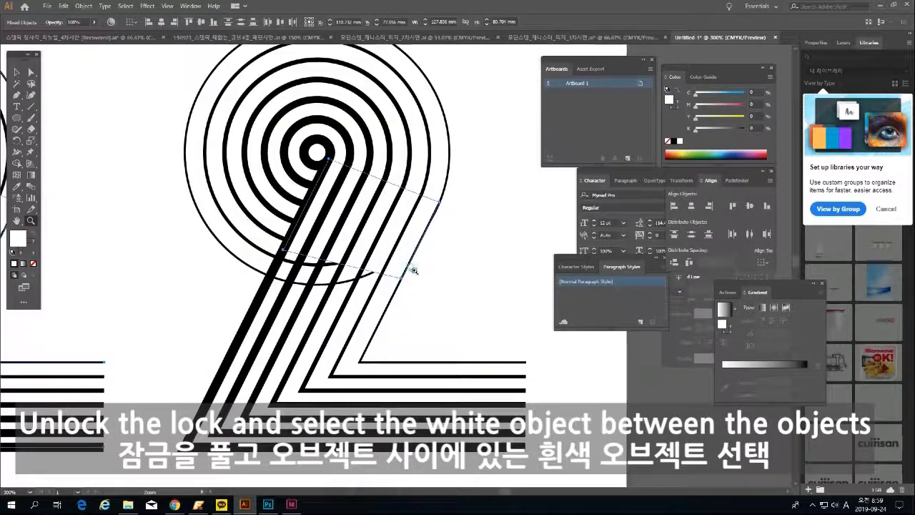
pyautogui.click(411, 269)
pyautogui.click(31, 72)
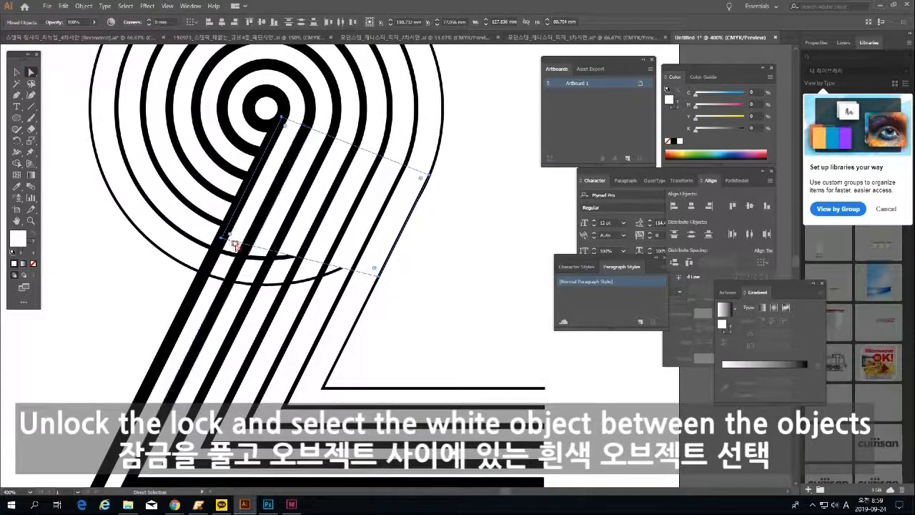
pyautogui.click(223, 236)
pyautogui.moveTo(223, 236); pyautogui.dragTo(203, 274)
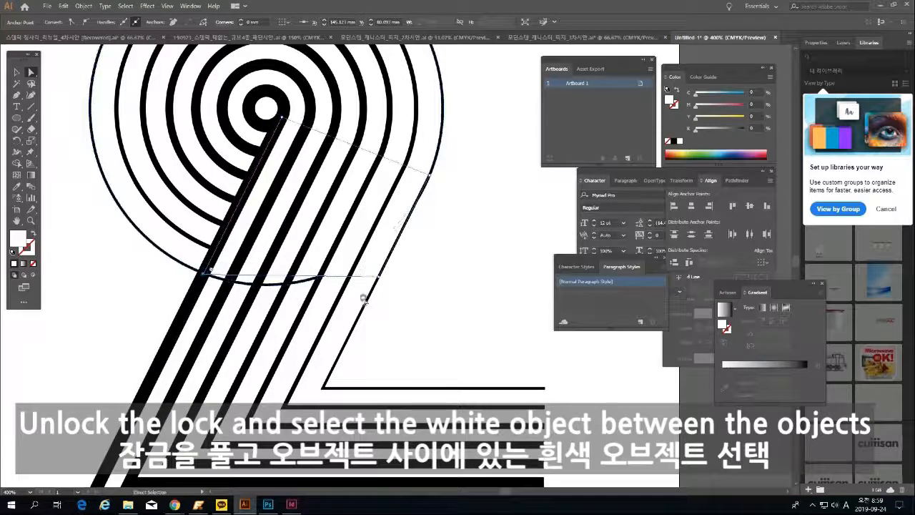
pyautogui.moveTo(378, 278); pyautogui.dragTo(343, 345)
pyautogui.click(409, 322)
# Select the duplicate's outlined circles and angled lines and fill them with the default white-to-black linear gradient
pyautogui.click(31, 220)
pyautogui.keyDown('alt'); pyautogui.click(413, 269); pyautogui.keyUp('alt')
pyautogui.keyDown('alt'); pyautogui.click(412, 269); pyautogui.keyUp('alt')
pyautogui.press('v')
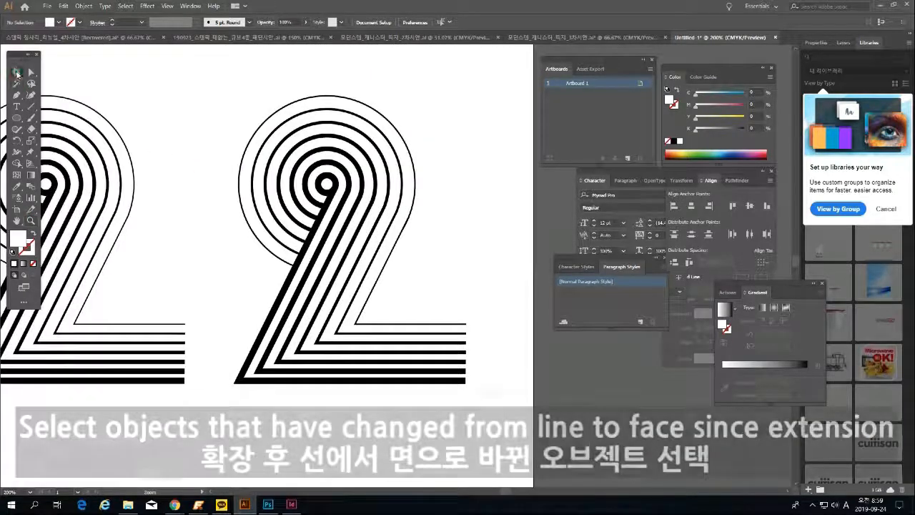
pyautogui.click(304, 129)
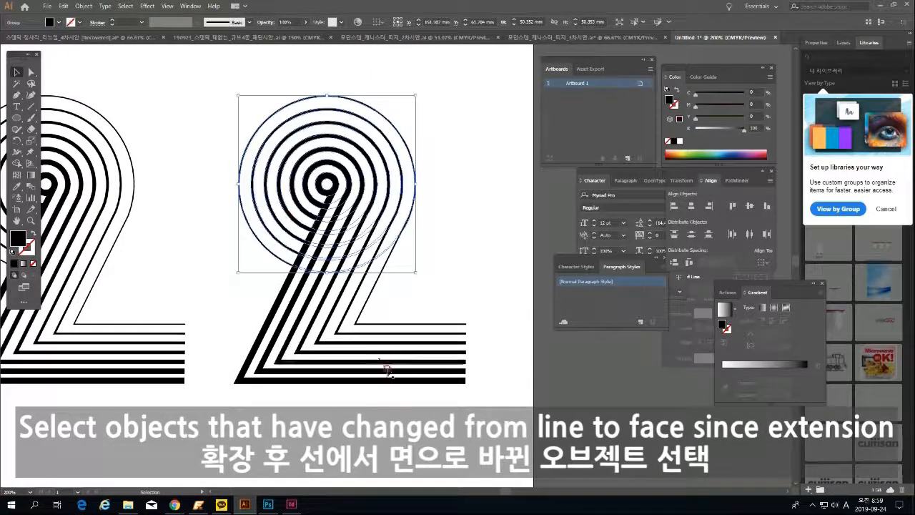
pyautogui.click(24, 264)
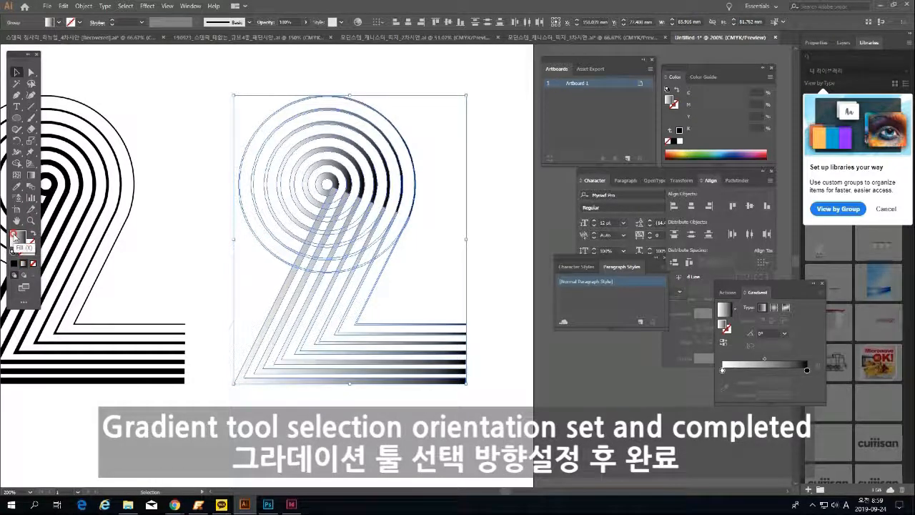
pyautogui.doubleClick(15, 236)
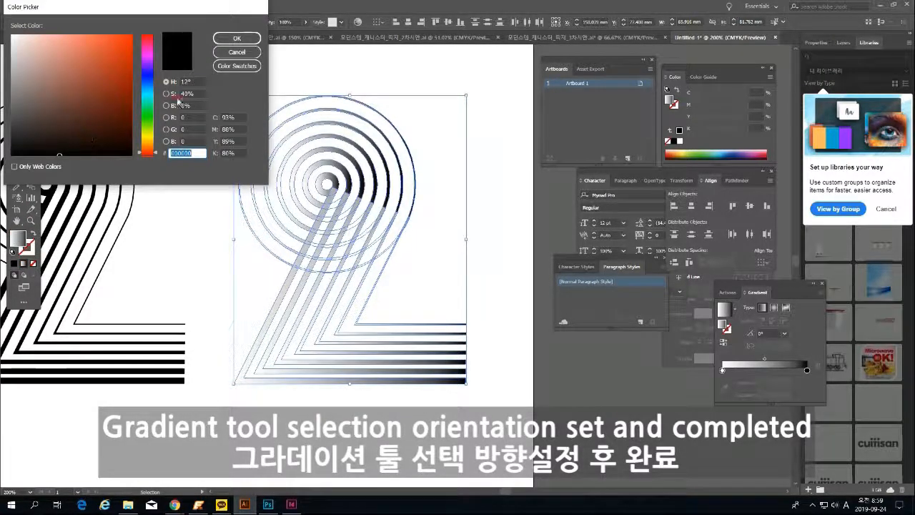
pyautogui.click(236, 52)
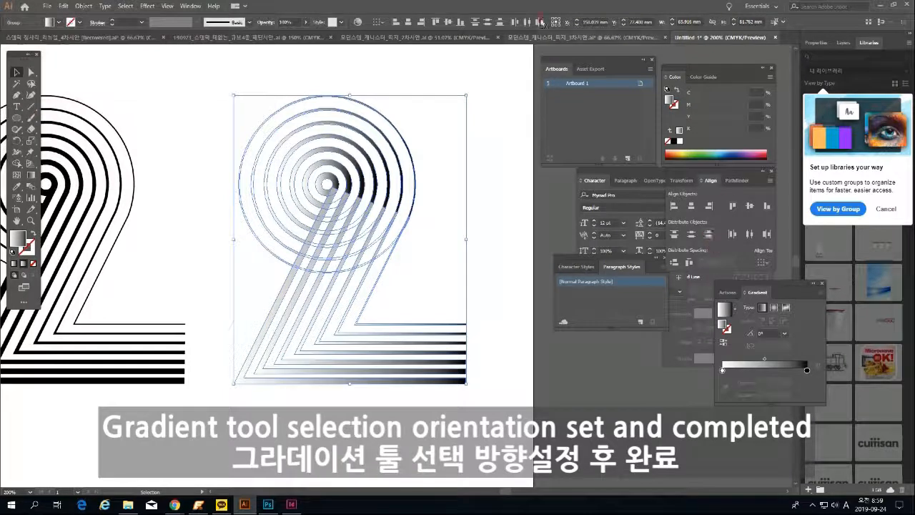
pyautogui.click(190, 6)
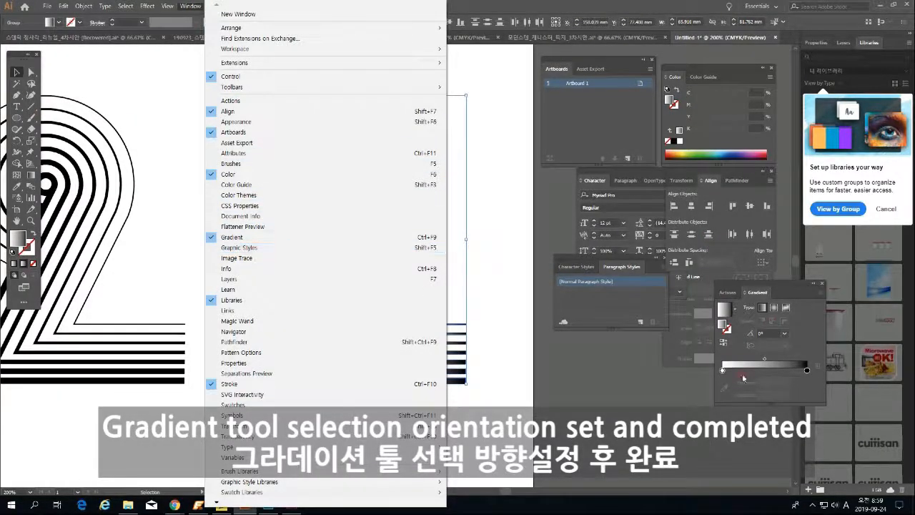
# Set the gradient's black end stop to CMYK Cyan and its white start stop to 60% black gray
pyautogui.moveTo(792, 285); pyautogui.dragTo(566, 229)
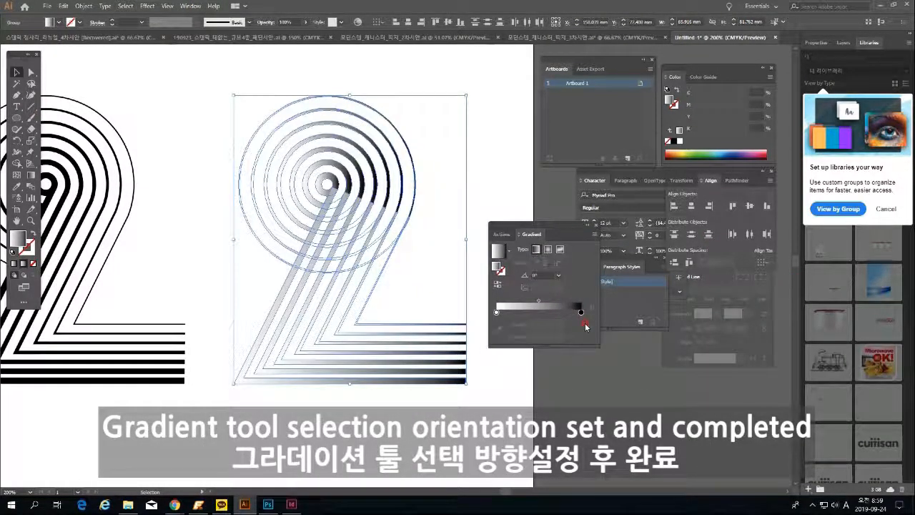
pyautogui.doubleClick(581, 312)
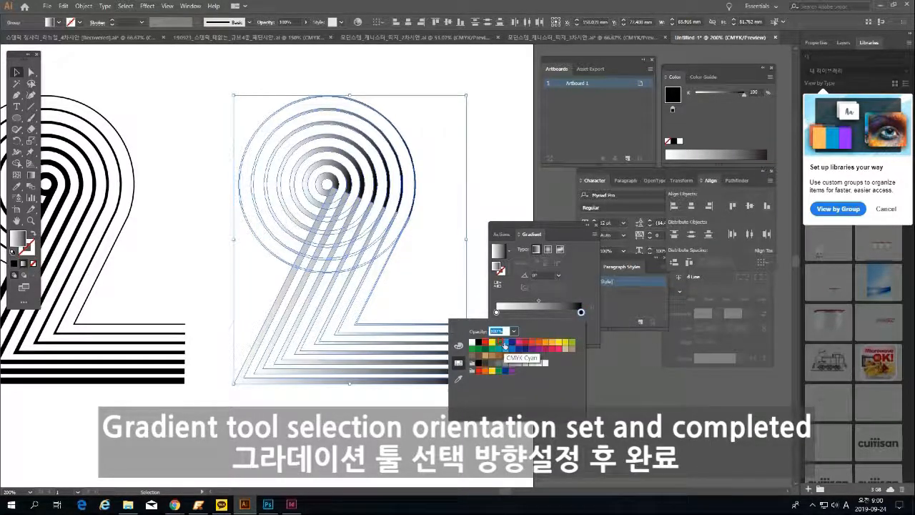
pyautogui.click(505, 344)
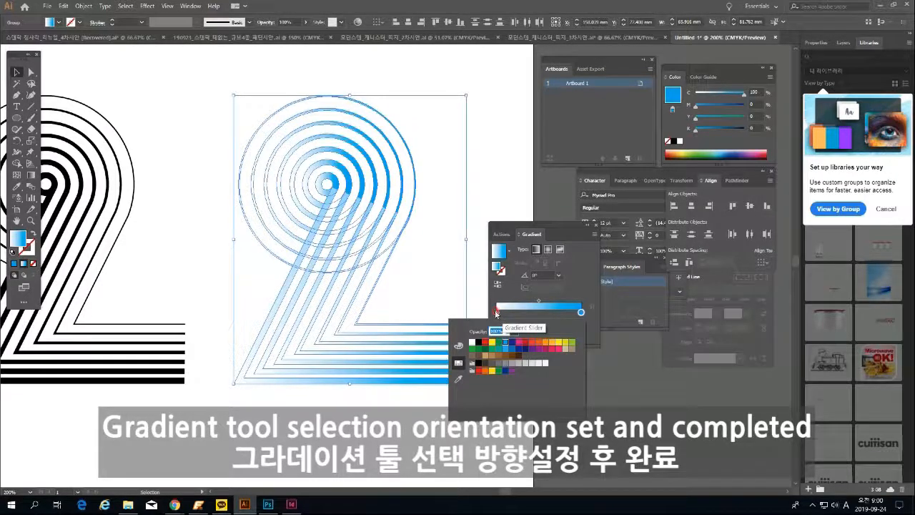
pyautogui.click(497, 312)
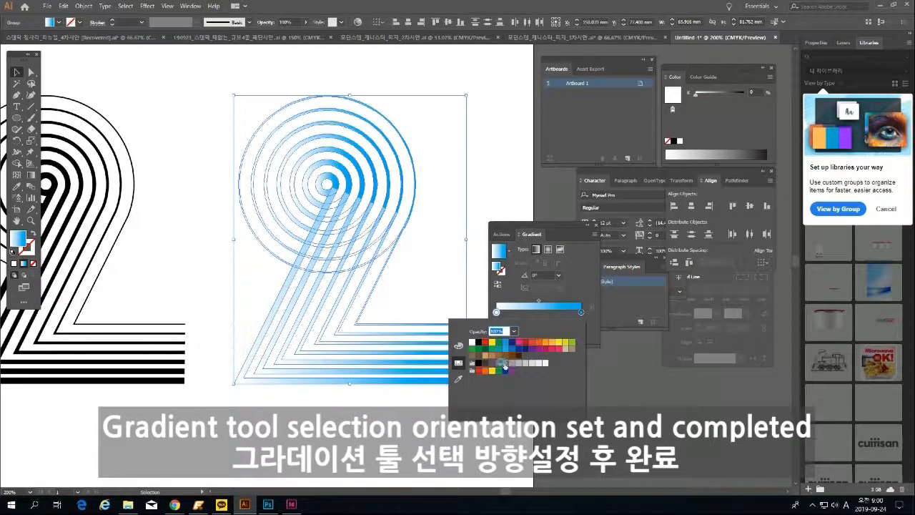
pyautogui.click(505, 363)
# Use the Gradient tool to run the gray-to-cyan gradient horizontally over a short span from the circles' outer side to just past their center
pyautogui.click(31, 177)
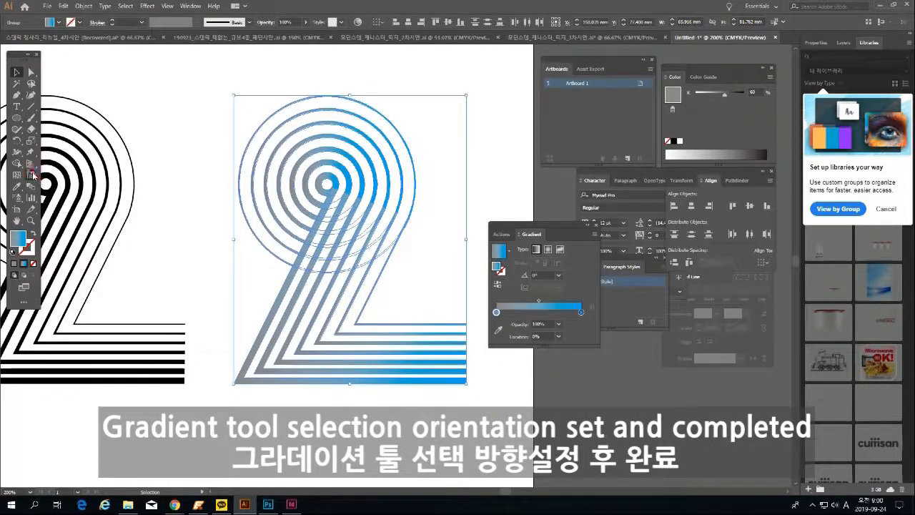
pyautogui.click(32, 176)
pyautogui.moveTo(274, 213); pyautogui.dragTo(308, 213)
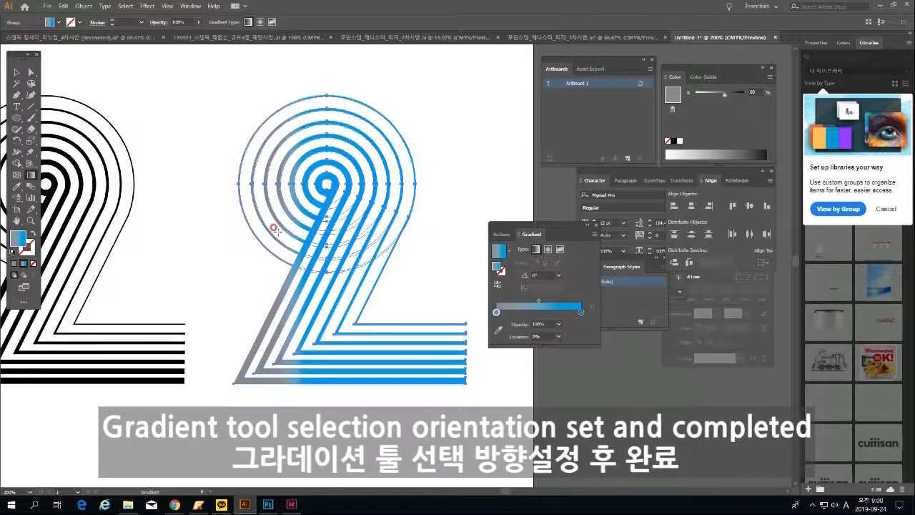
pyautogui.moveTo(268, 213); pyautogui.dragTo(339, 214)
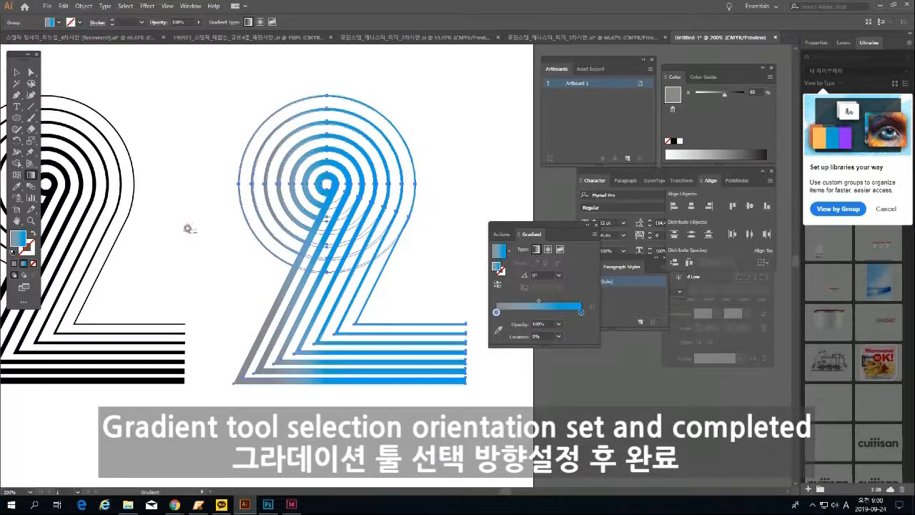
# Redraw the duplicate numeral's gradient in the reverse direction, over a short horizontal span from the circles' center toward their left side
pyautogui.click(31, 221)
pyautogui.keyDown('alt'); pyautogui.click(368, 263); pyautogui.keyUp('alt')
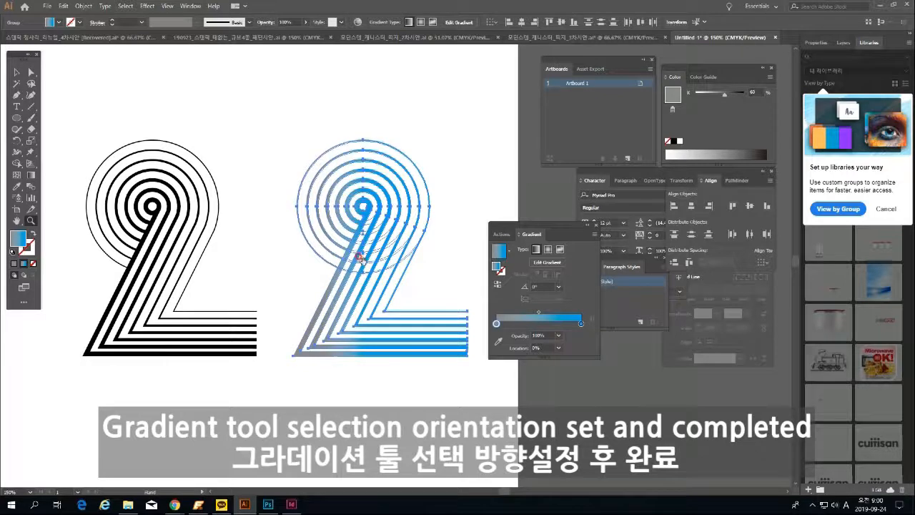
pyautogui.moveTo(362, 260); pyautogui.dragTo(315, 259)
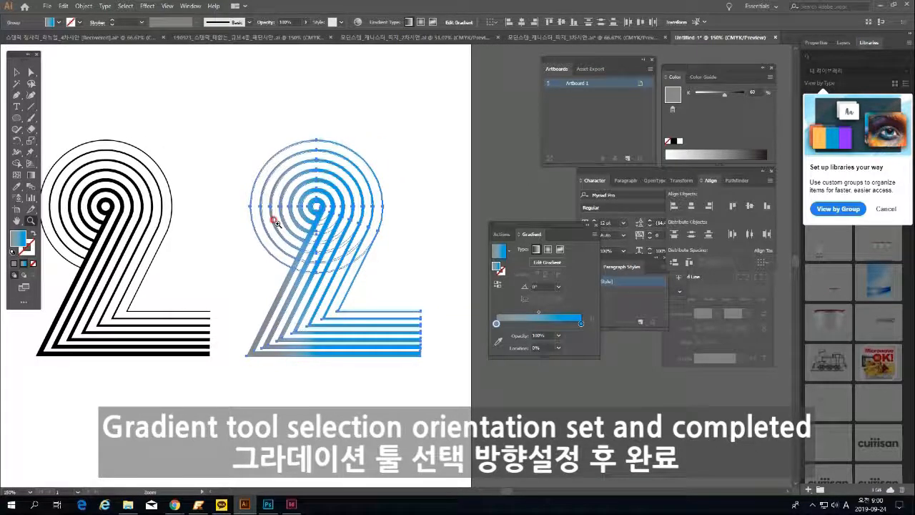
pyautogui.click(31, 175)
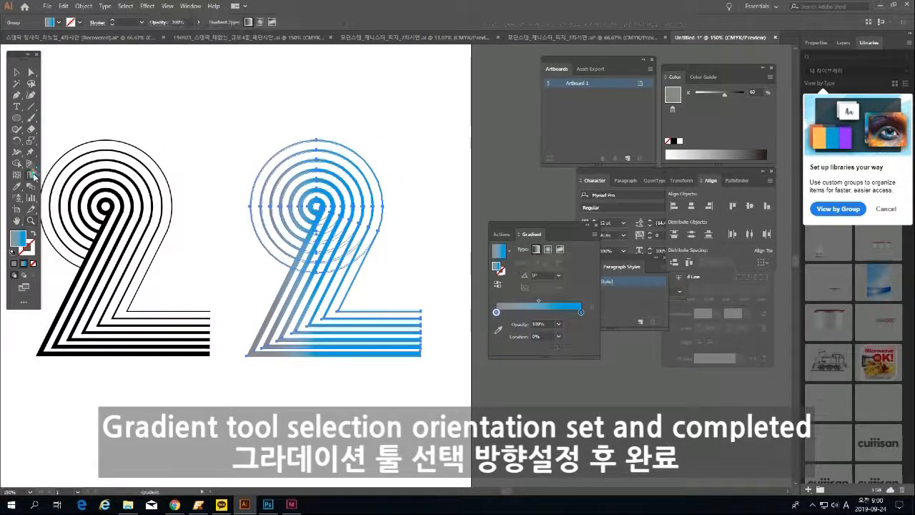
pyautogui.moveTo(318, 230); pyautogui.dragTo(289, 232)
# Change the gradient's cyan end stop to light blue with C 45.49, M 0, Y 11.37, K 0 and deselect the numeral
pyautogui.doubleClick(580, 311)
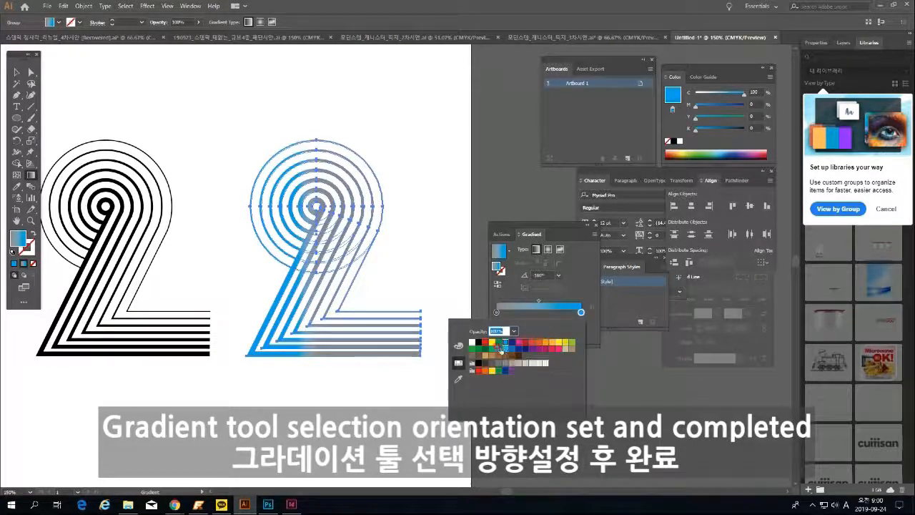
pyautogui.click(459, 346)
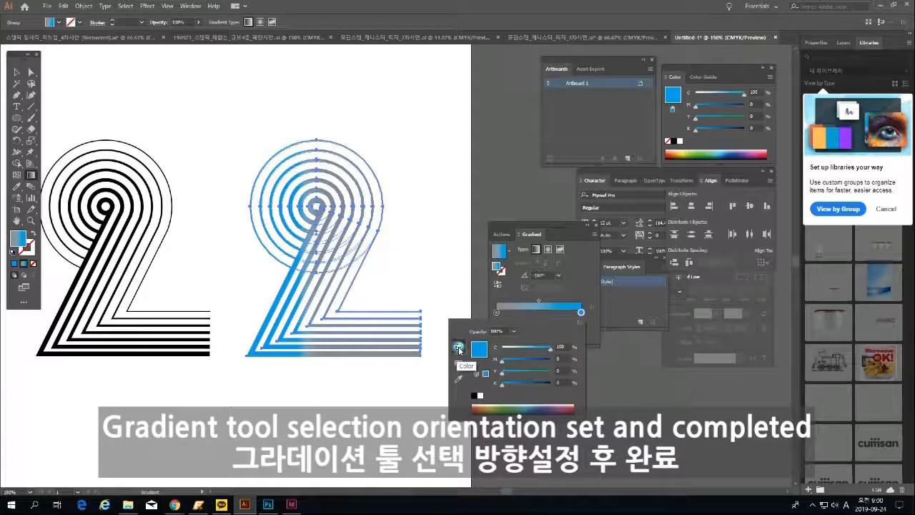
pyautogui.click(521, 404)
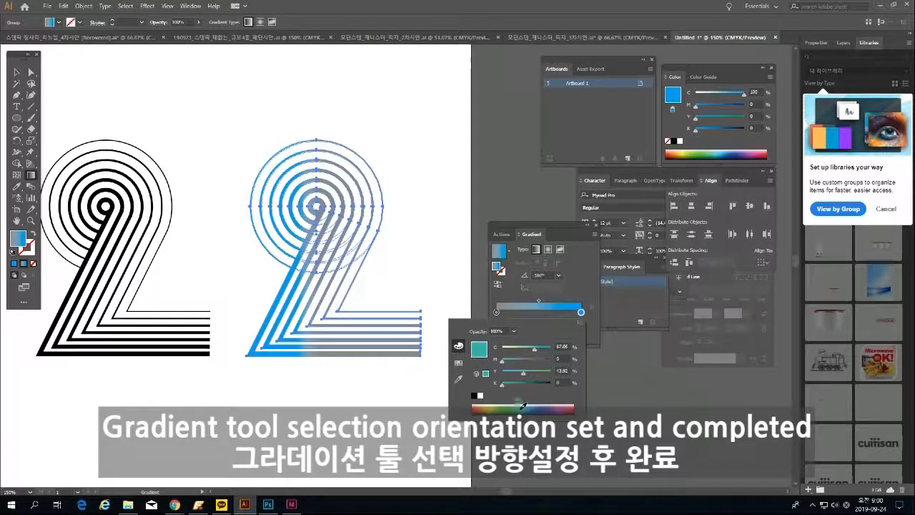
pyautogui.moveTo(520, 405); pyautogui.dragTo(527, 402)
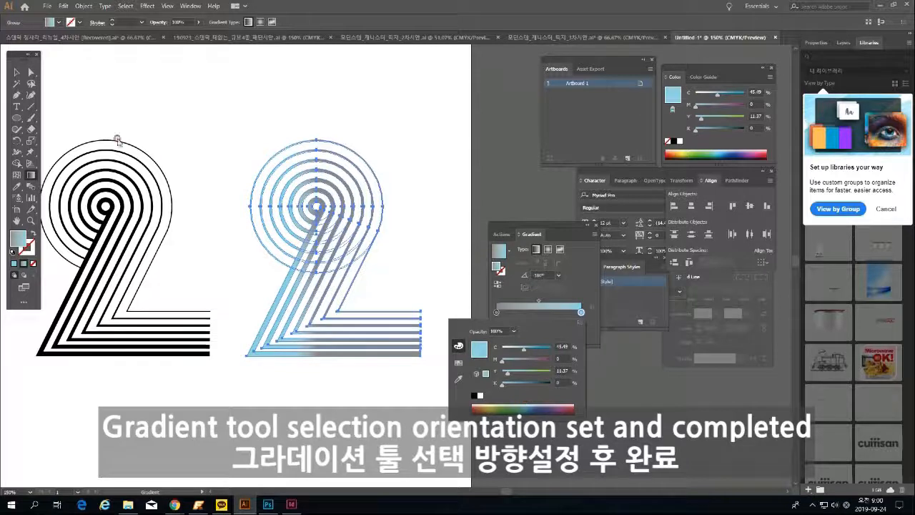
pyautogui.click(18, 73)
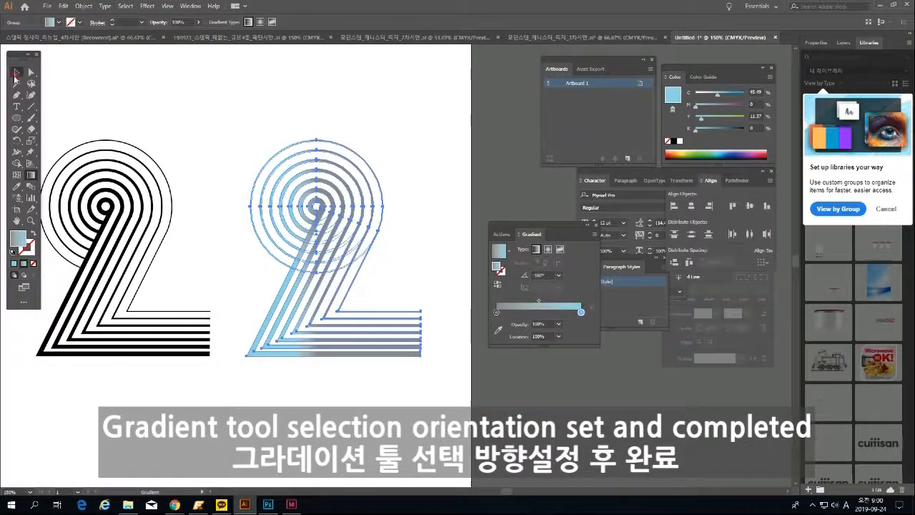
pyautogui.click(259, 104)
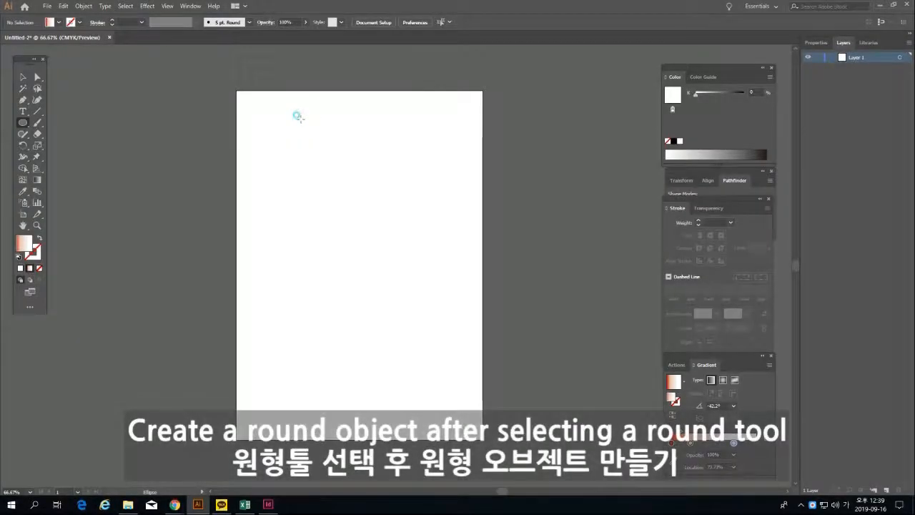
# Draw a solid white circle about 132 mm wide and place a copy to its left, shrunk to about 58 mm
pyautogui.moveTo(300, 118); pyautogui.dragTo(451, 254)
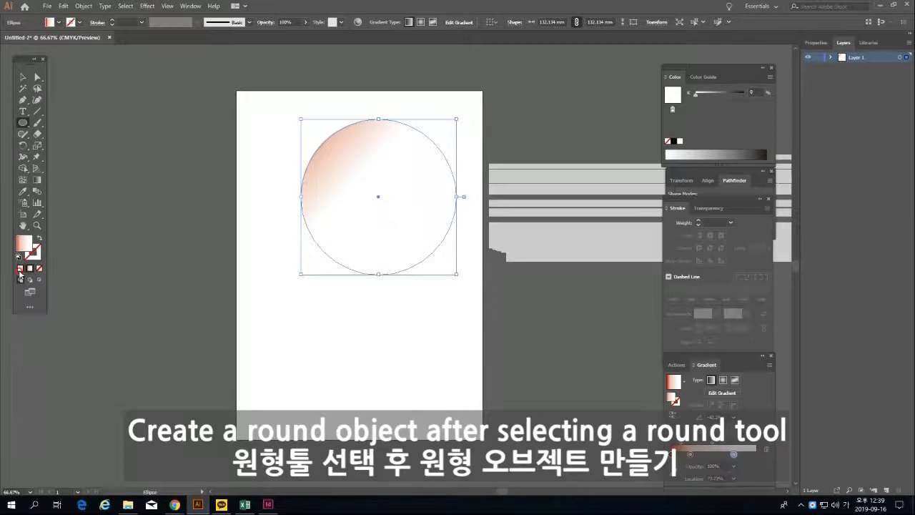
pyautogui.click(20, 269)
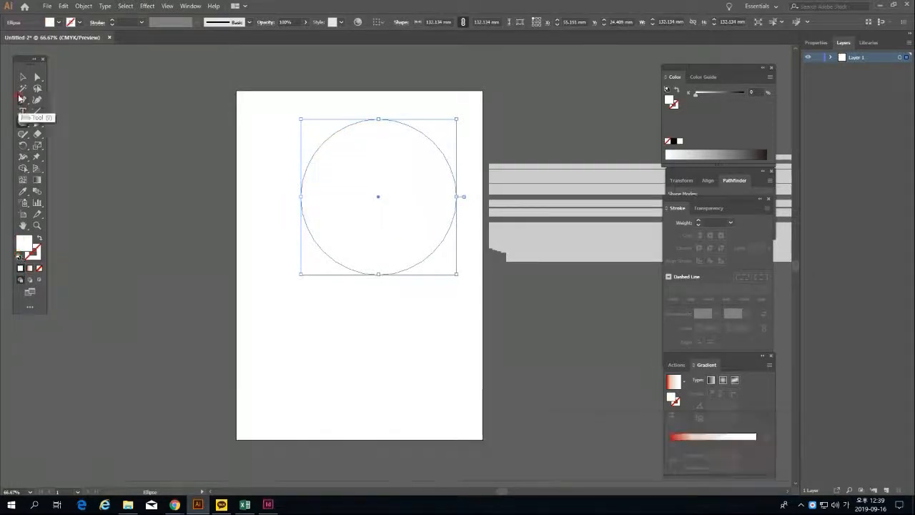
pyautogui.click(23, 76)
pyautogui.click(419, 229)
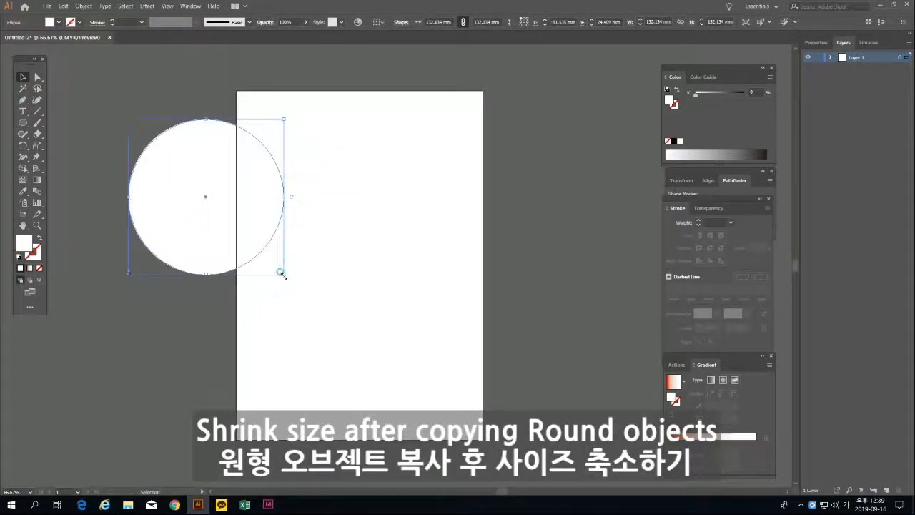
pyautogui.moveTo(281, 272); pyautogui.dragTo(236, 249)
# Switch the small circle's color mode to CMYK and fill it with blue, about C 77.47, M 65.43, Y 8.27, K 0
pyautogui.doubleClick(26, 242)
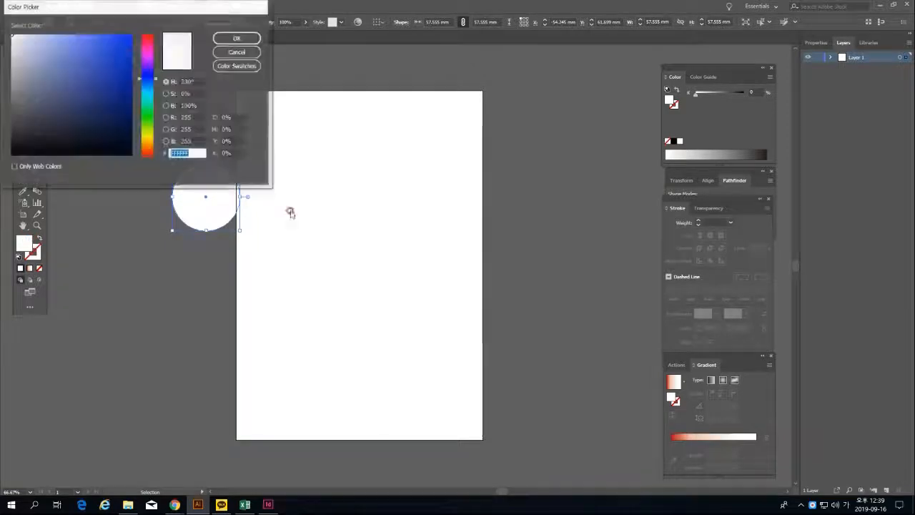
pyautogui.click(125, 70)
pyautogui.moveTo(126, 70); pyautogui.dragTo(80, 70)
pyautogui.click(237, 38)
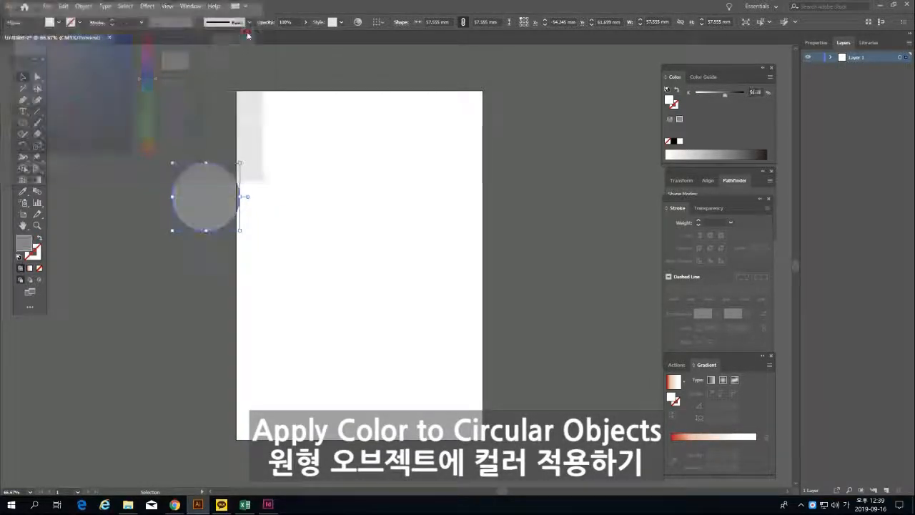
pyautogui.click(770, 78)
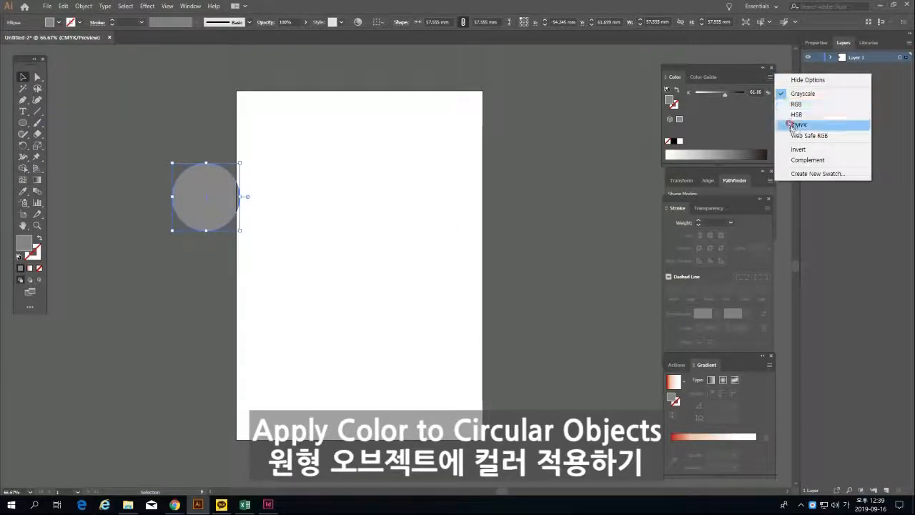
pyautogui.click(786, 123)
# Select the blue and white circles and make a blend between them
pyautogui.moveTo(167, 107); pyautogui.dragTo(421, 317)
pyautogui.click(84, 6)
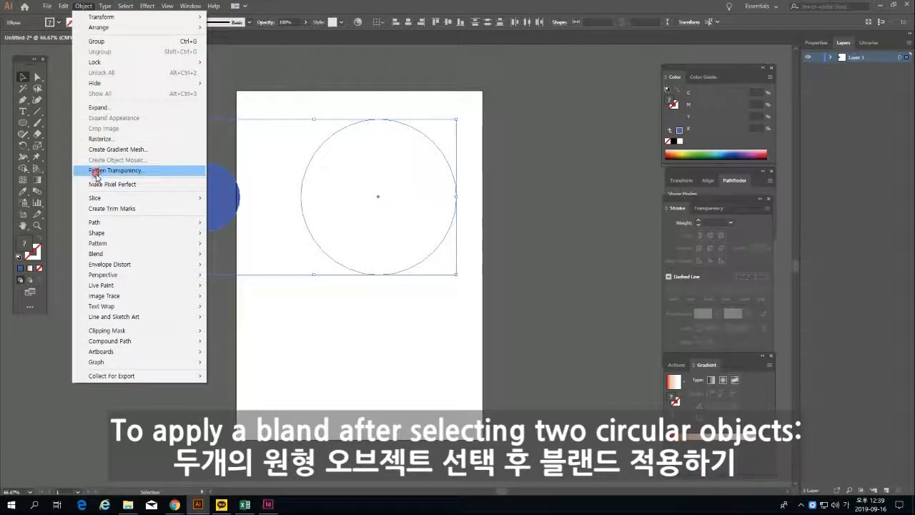
pyautogui.moveTo(157, 254)
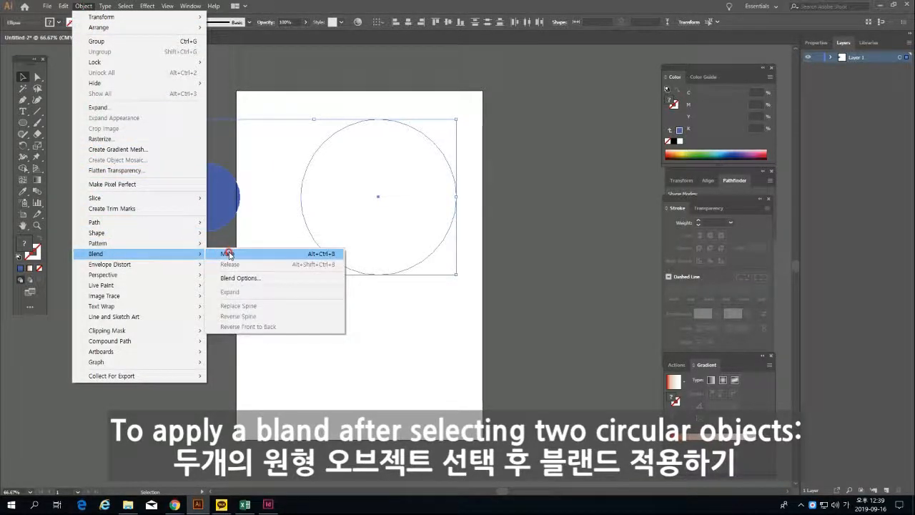
pyautogui.click(227, 254)
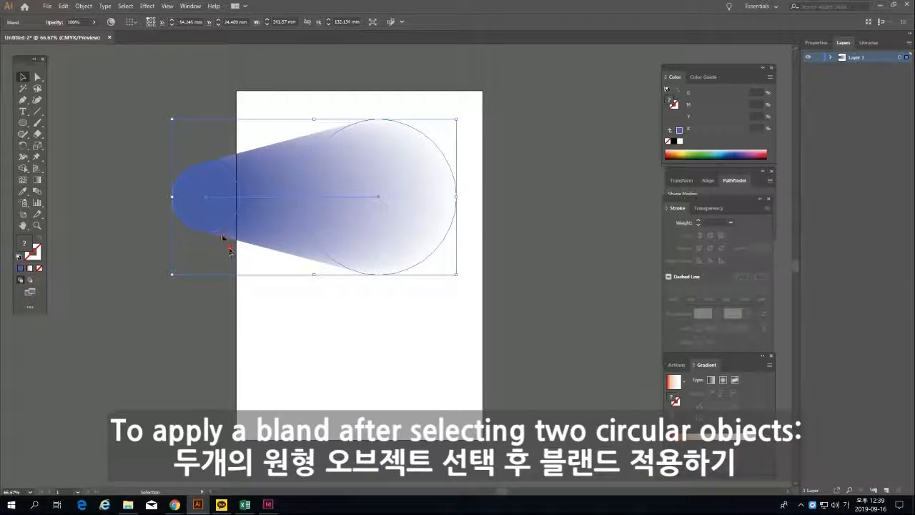
# Directly select the blend's small blue circle and move it inside the upper-left part of the large circle
pyautogui.click(37, 79)
pyautogui.moveTo(216, 186)
pyautogui.mouseDown()
pyautogui.moveTo(337, 175)
pyautogui.moveTo(199, 177)
pyautogui.moveTo(218, 169)
pyautogui.mouseUp()
pyautogui.click(188, 175)
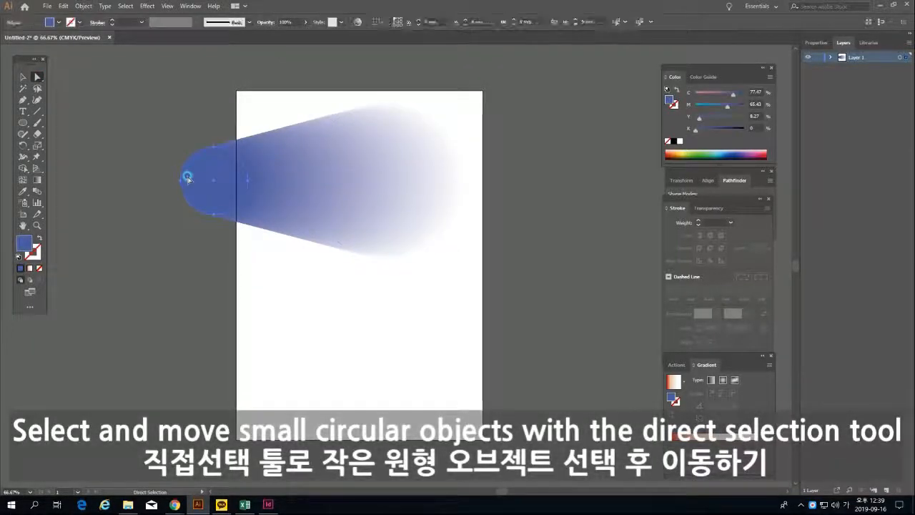
pyautogui.moveTo(285, 204); pyautogui.dragTo(343, 159)
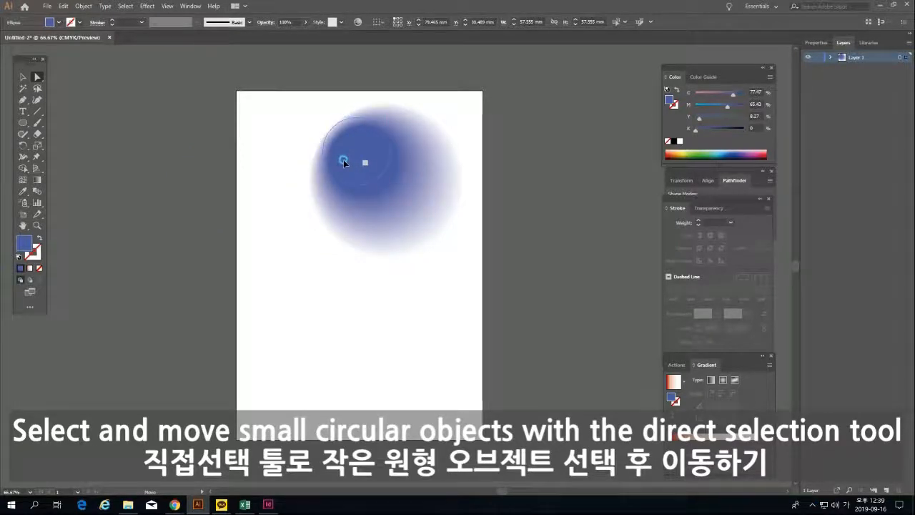
pyautogui.click(343, 161)
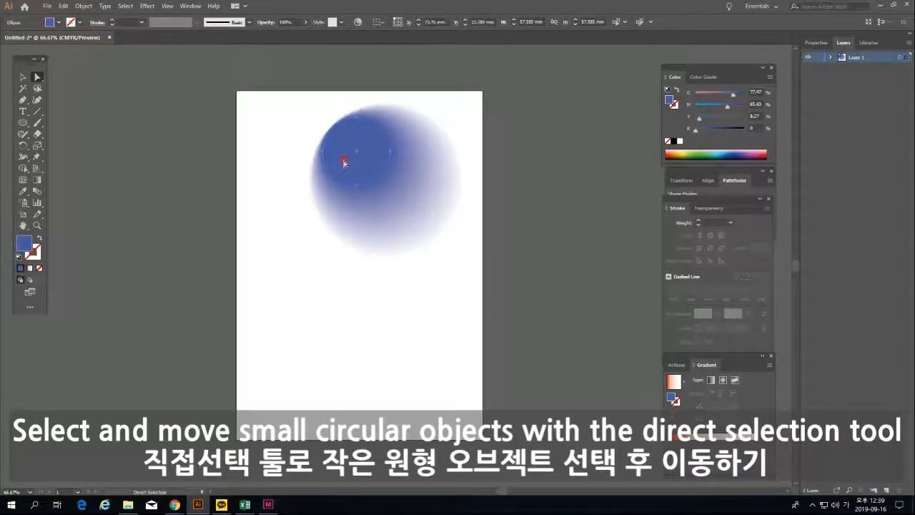
pyautogui.click(514, 157)
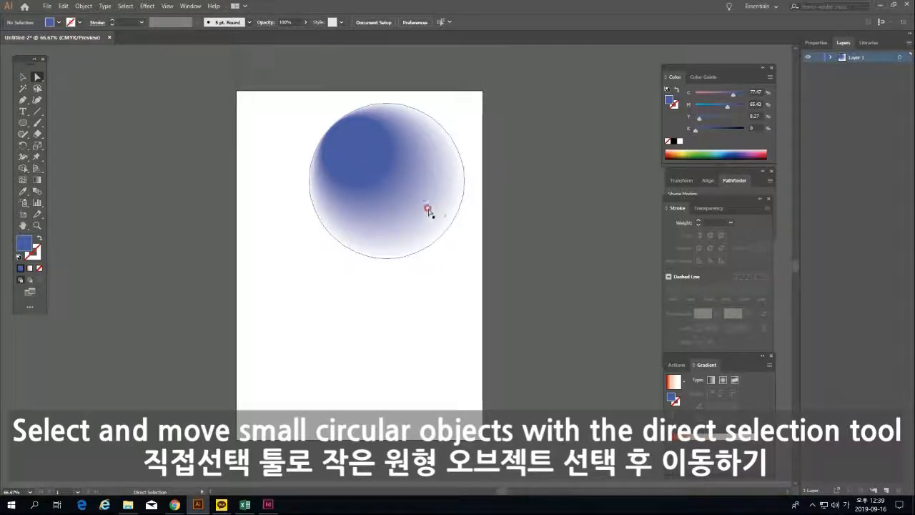
pyautogui.click(418, 206)
pyautogui.click(408, 229)
pyautogui.click(26, 80)
pyautogui.click(208, 190)
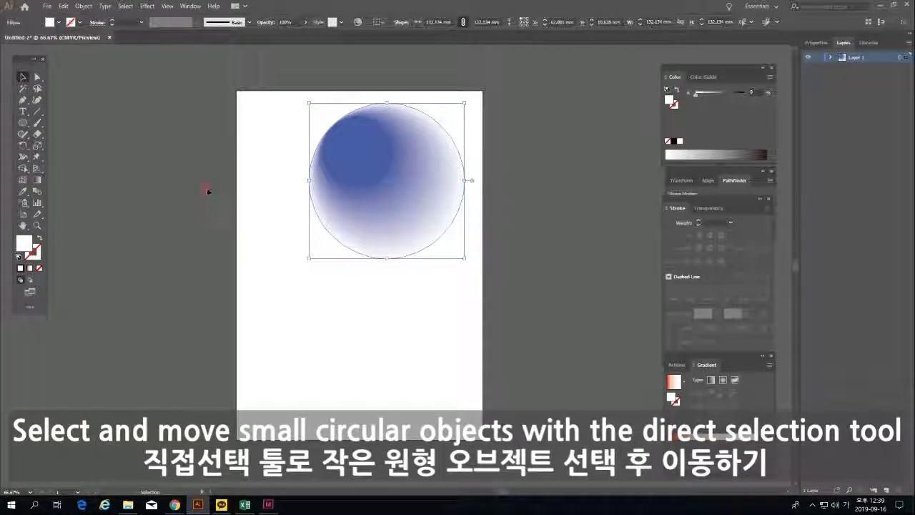
pyautogui.click(411, 209)
pyautogui.click(65, 111)
# Fill the blend's large circle with the existing red-to-white linear gradient and place the gradient settings beside the artboard
pyautogui.click(37, 77)
pyautogui.click(422, 221)
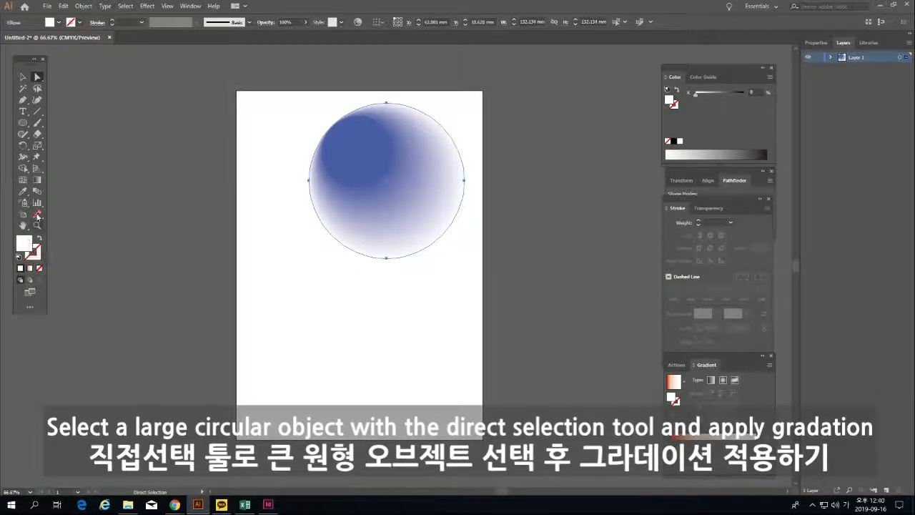
pyautogui.click(37, 180)
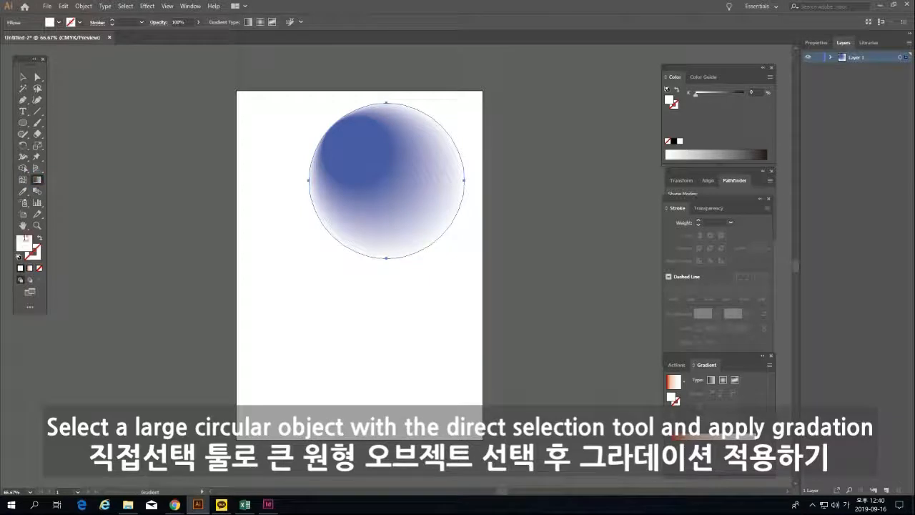
pyautogui.click(31, 269)
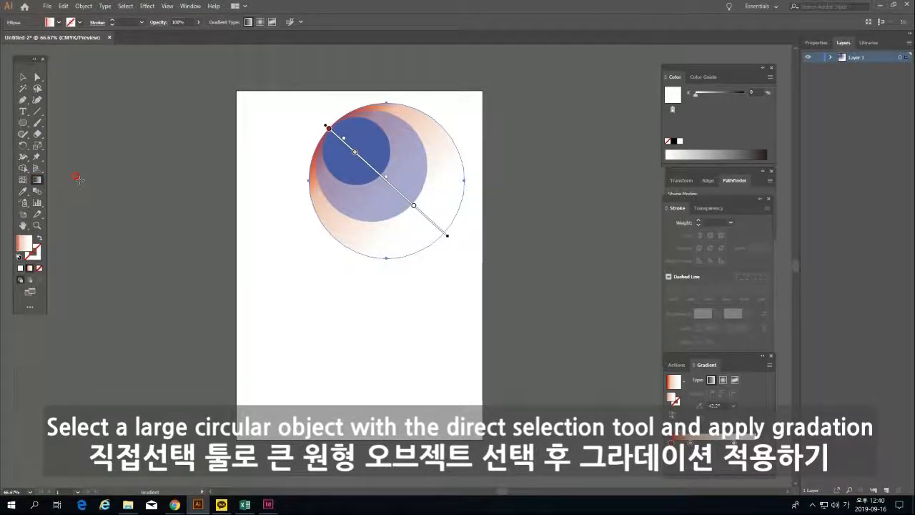
pyautogui.doubleClick(25, 243)
pyautogui.click(237, 54)
pyautogui.moveTo(709, 370); pyautogui.dragTo(571, 109)
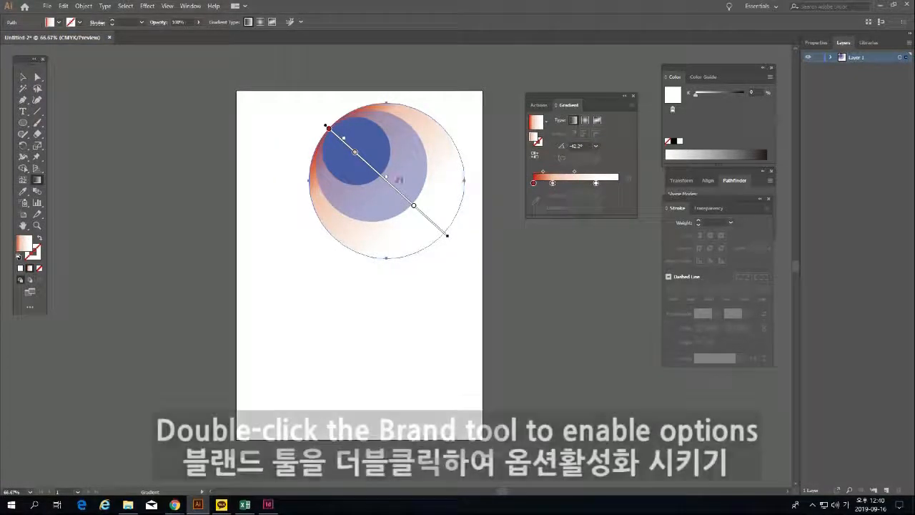
# Set the blend's spacing to Specified Steps with 255 steps, with the preview enabled
pyautogui.click(38, 194)
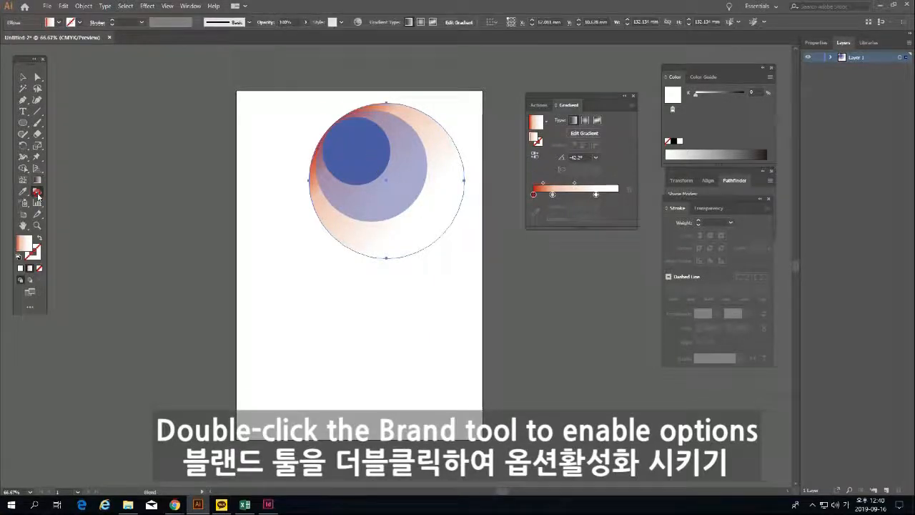
pyautogui.doubleClick(38, 192)
pyautogui.moveTo(471, 212); pyautogui.dragTo(146, 199)
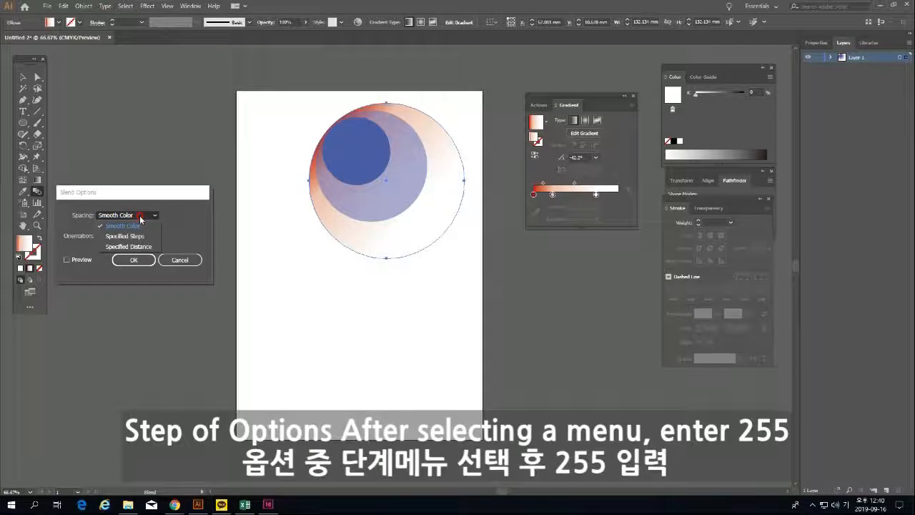
pyautogui.click(139, 235)
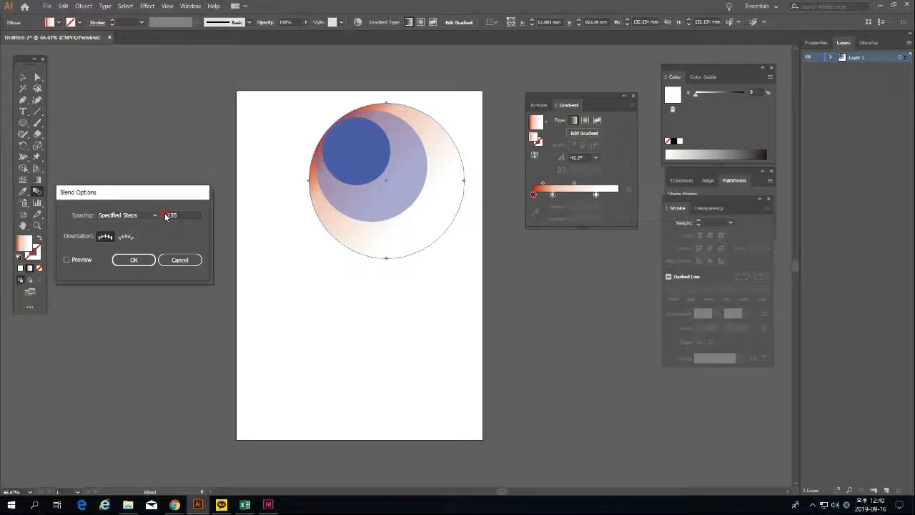
pyautogui.click(67, 260)
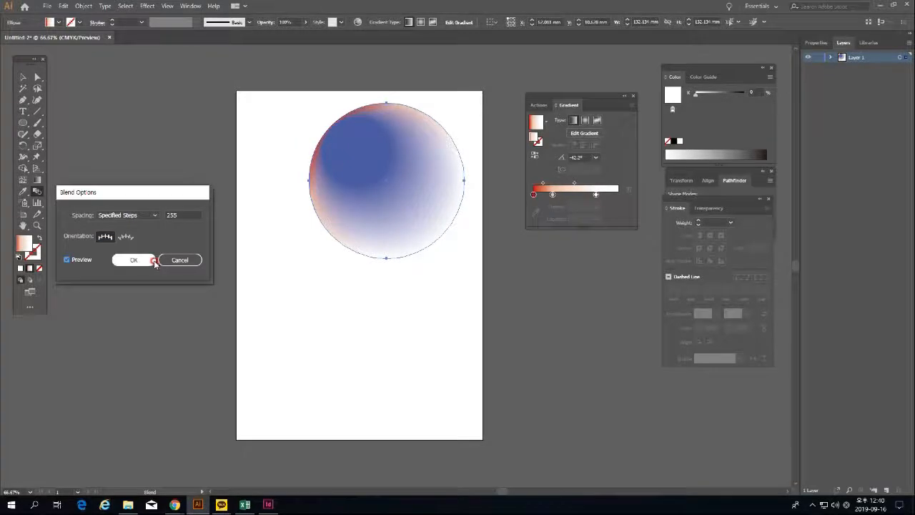
pyautogui.click(153, 260)
# Shift the large circle's gradient toward the upper left so its red start lies outside the circle, and deselect it
pyautogui.click(38, 77)
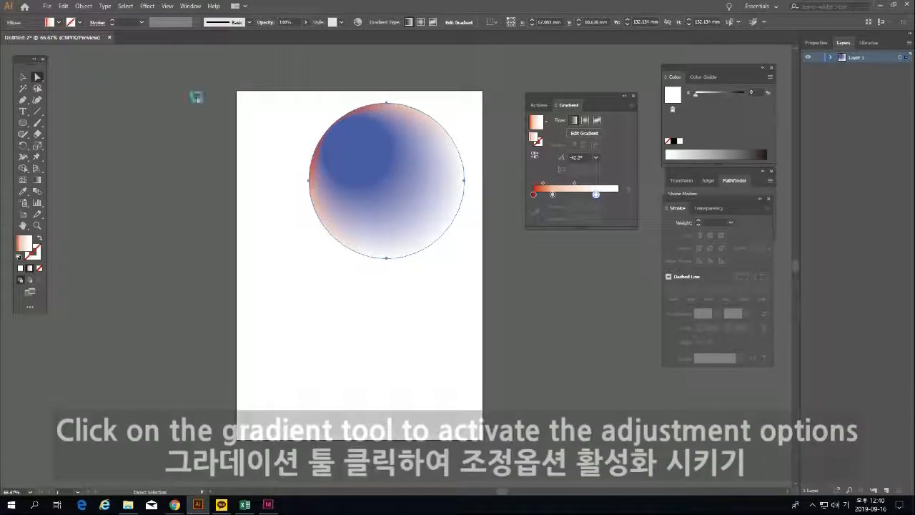
pyautogui.click(38, 180)
pyautogui.moveTo(399, 194); pyautogui.dragTo(363, 159)
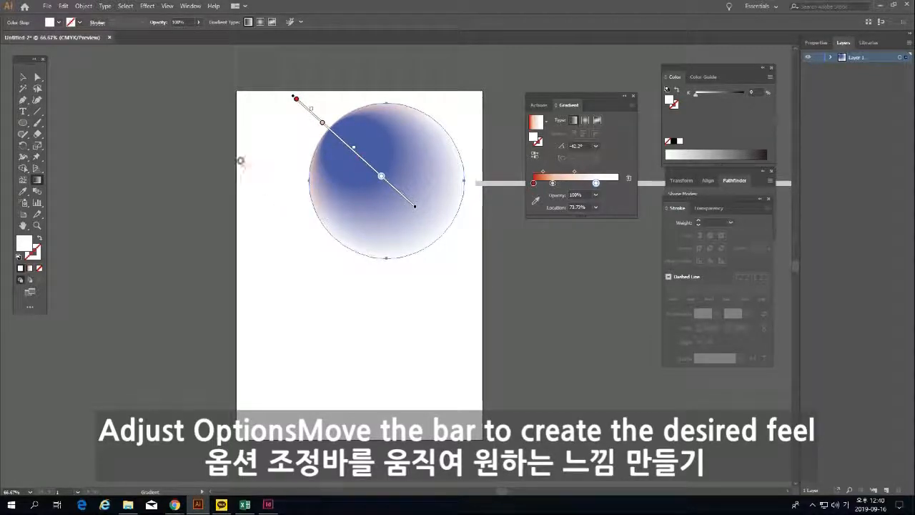
pyautogui.click(38, 78)
pyautogui.click(131, 117)
pyautogui.click(377, 164)
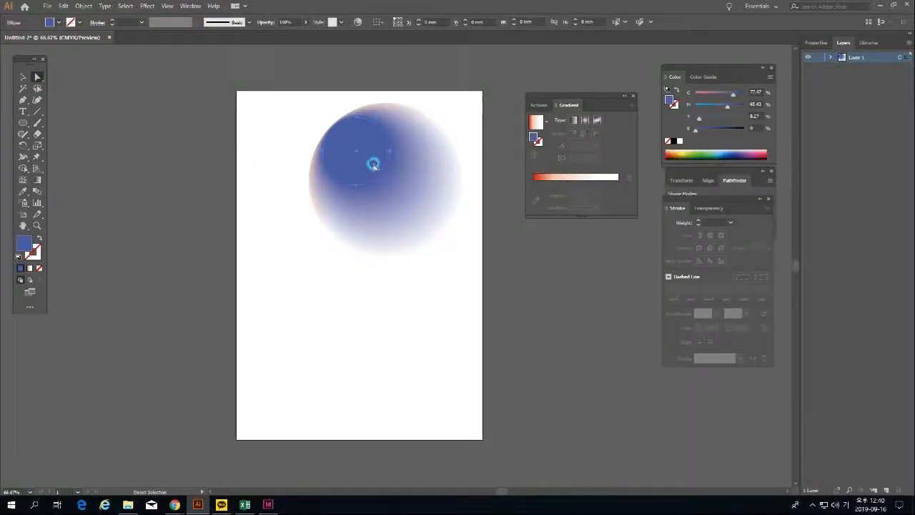
pyautogui.click(24, 78)
pyautogui.moveTo(389, 182); pyautogui.dragTo(357, 157)
pyautogui.hotkey('ctrl', 'z')
# Shift the blend's small blue circle slightly toward the upper left, then move the whole sphere slightly right and up
pyautogui.click(37, 76)
pyautogui.click(301, 155)
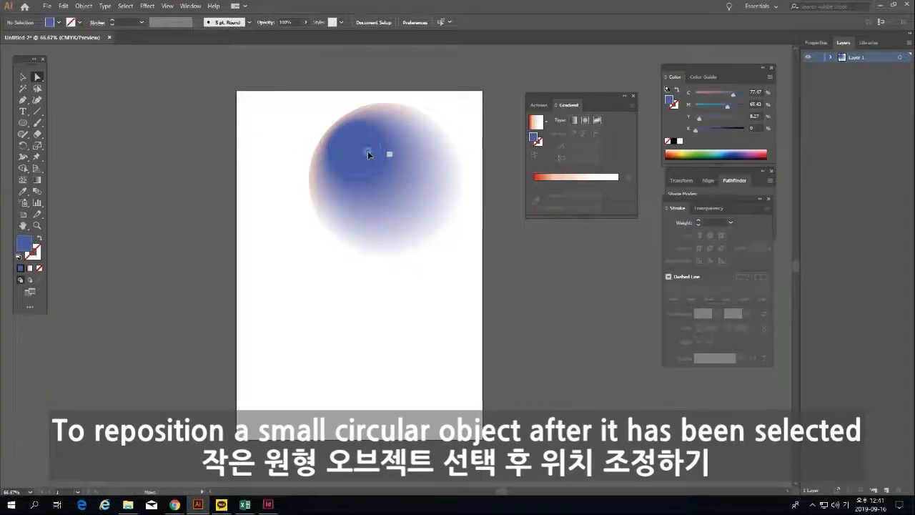
pyautogui.click(364, 151)
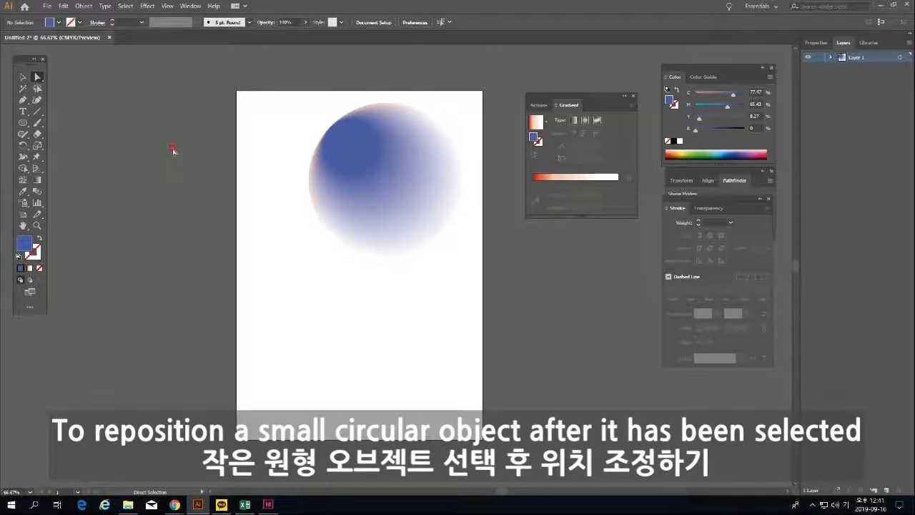
pyautogui.press('v')
pyautogui.click(382, 167)
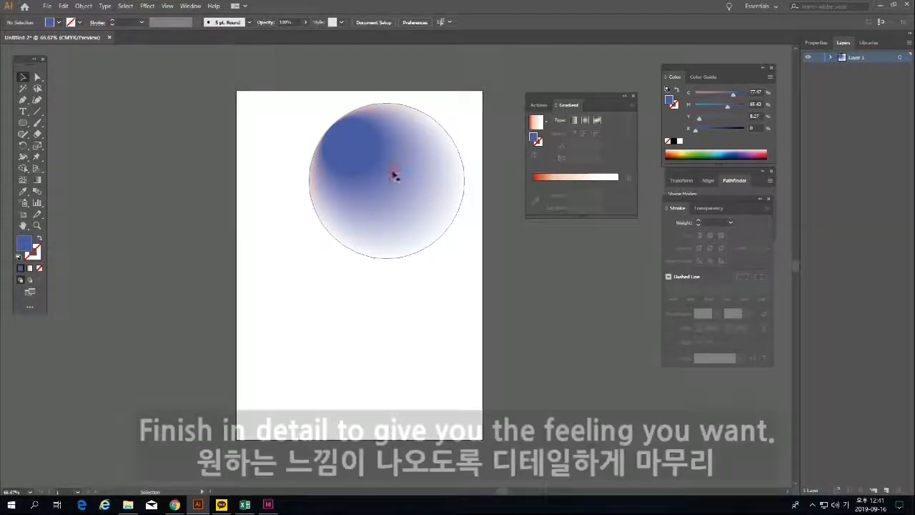
pyautogui.moveTo(428, 178); pyautogui.dragTo(433, 175)
# Directly select the large circle, slide its gradient's peach middle stop inward to about 36%, and deselect it
pyautogui.press('a')
pyautogui.click(427, 216)
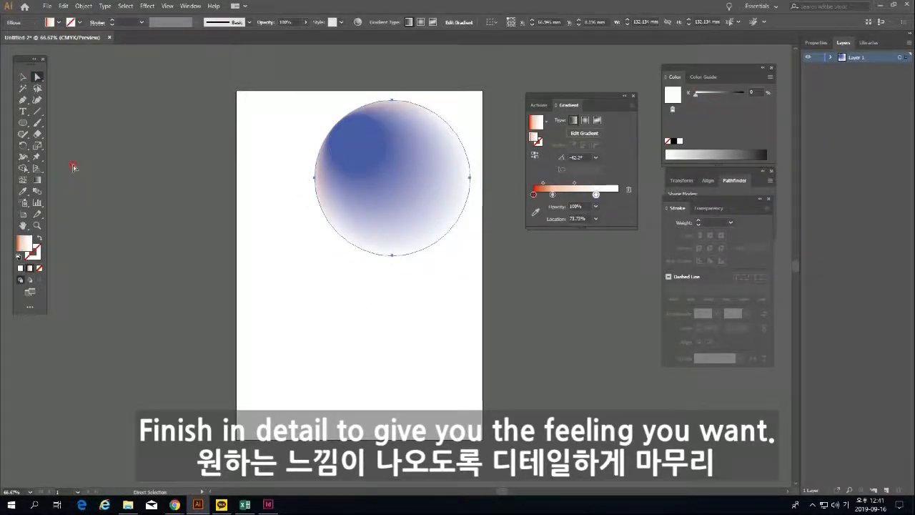
pyautogui.click(37, 180)
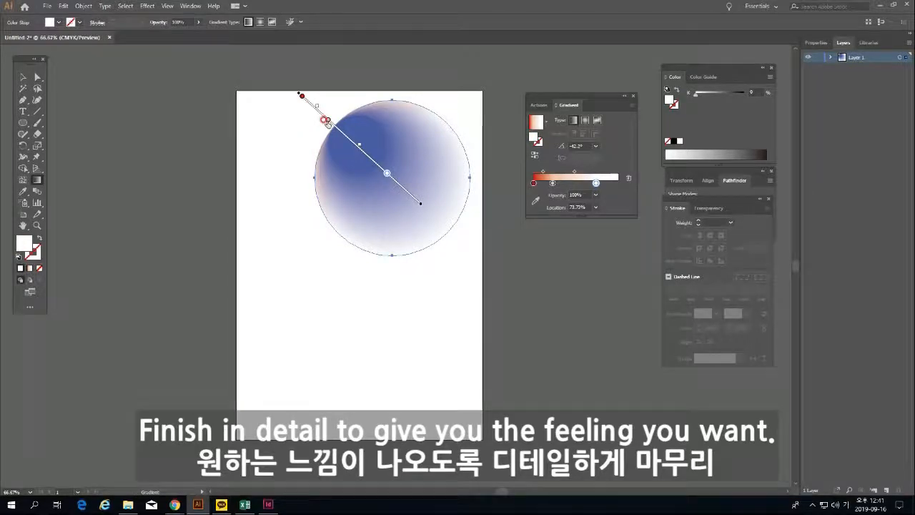
pyautogui.click(326, 120)
pyautogui.moveTo(325, 120); pyautogui.dragTo(343, 132)
pyautogui.click(37, 77)
pyautogui.click(151, 108)
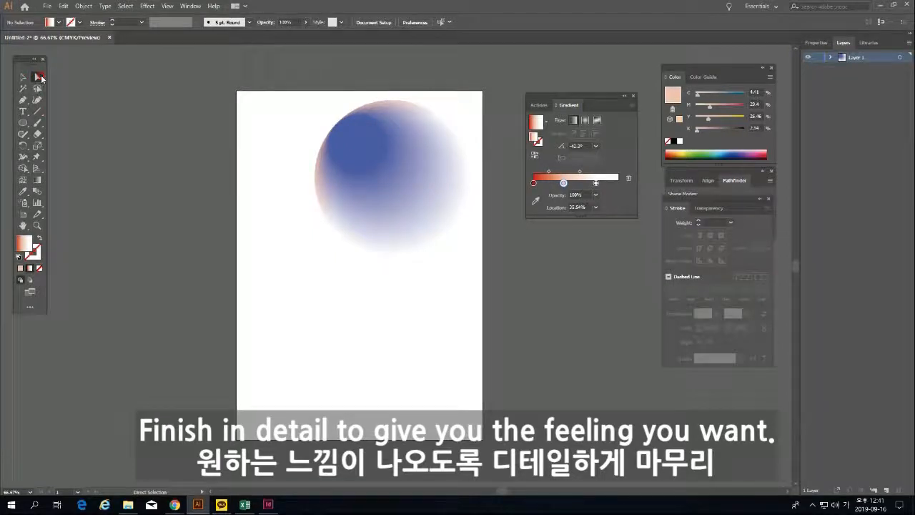
# Slide the white stop of the large circle's gradient back to about 61% and deselect the circle
pyautogui.click(432, 181)
pyautogui.click(37, 179)
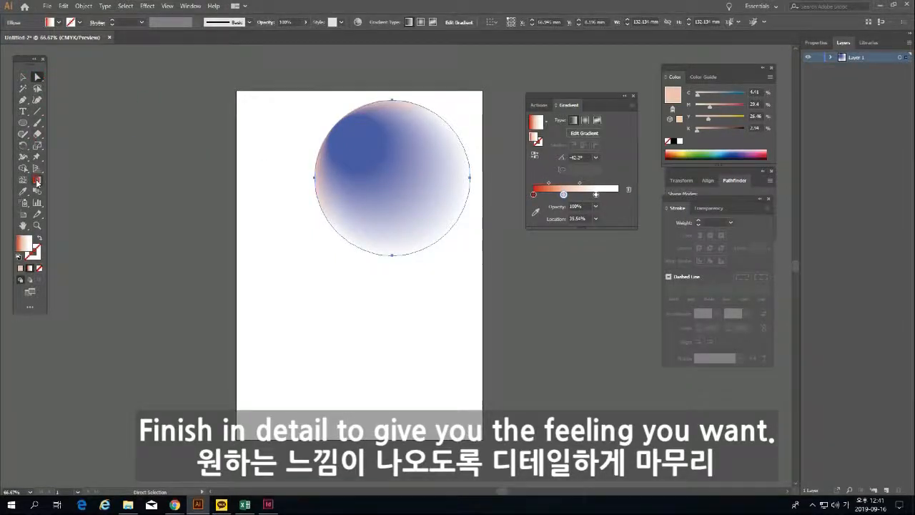
pyautogui.moveTo(387, 174); pyautogui.dragTo(374, 164)
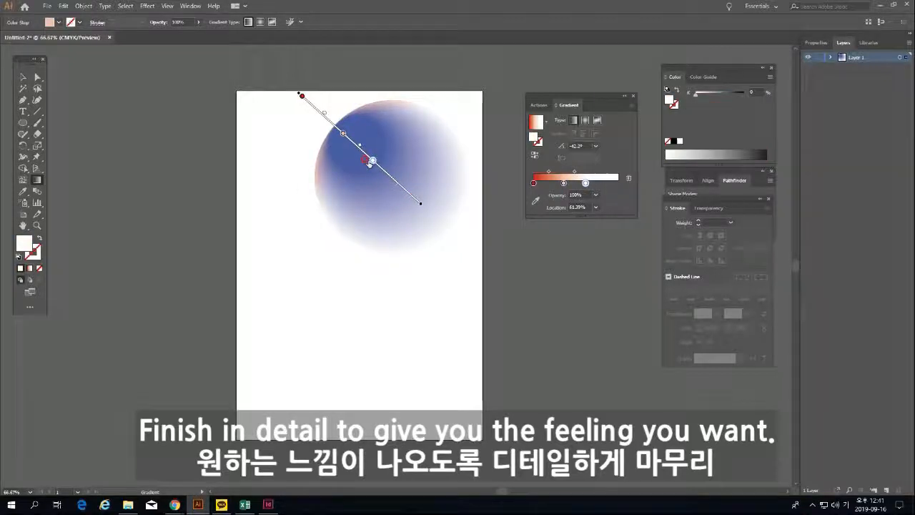
pyautogui.click(37, 76)
pyautogui.click(127, 105)
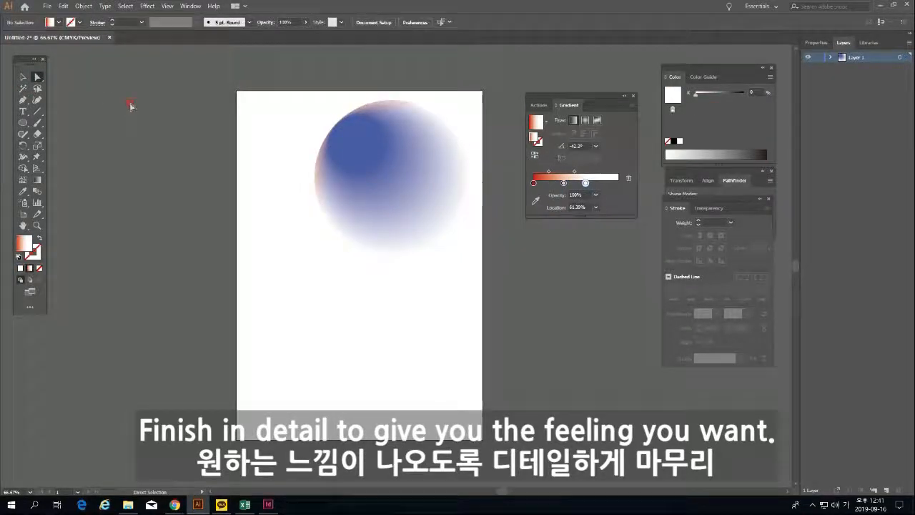
# Shift the large circle's entire gradient slightly farther toward the upper left and deselect the circle
pyautogui.click(418, 258)
pyautogui.click(37, 179)
pyautogui.moveTo(402, 190); pyautogui.dragTo(396, 180)
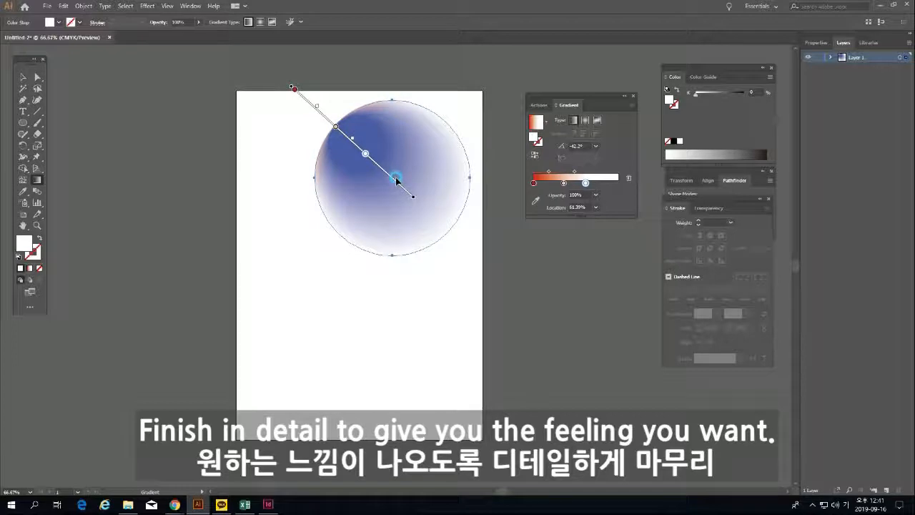
pyautogui.press('a')
pyautogui.click(60, 120)
# Place a copy of the sphere in the artboard's lower left and rotate it so its blue core faces the lower left
pyautogui.press('v')
pyautogui.click(426, 178)
pyautogui.moveTo(426, 178); pyautogui.dragTo(343, 315)
pyautogui.moveTo(388, 394); pyautogui.dragTo(431, 226)
pyautogui.moveTo(349, 326); pyautogui.dragTo(324, 321)
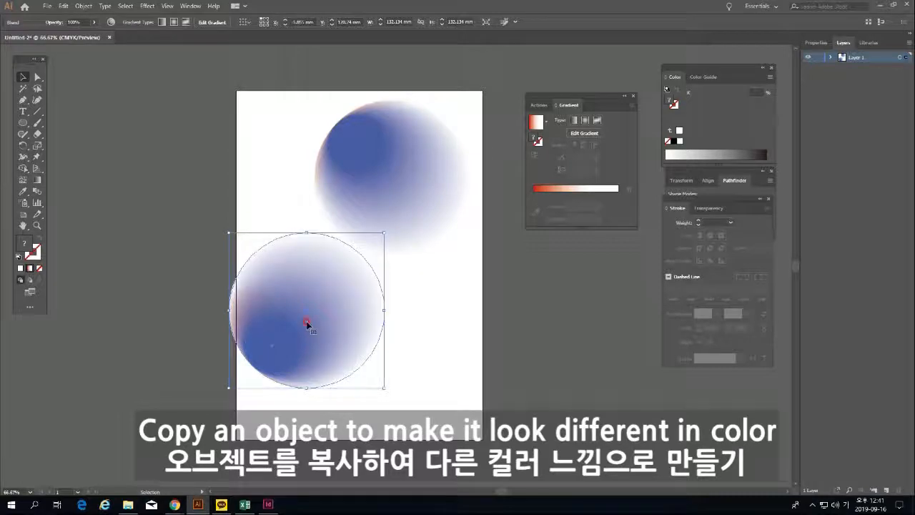
# Scale both spheres down together to about 118 mm across and reposition each one within the artboard
pyautogui.moveTo(172, 133); pyautogui.dragTo(460, 409)
pyautogui.moveTo(339, 332); pyautogui.dragTo(349, 331)
pyautogui.moveTo(480, 388); pyautogui.dragTo(453, 358)
pyautogui.moveTo(398, 178); pyautogui.dragTo(418, 171)
pyautogui.moveTo(356, 331); pyautogui.dragTo(343, 321)
# Directly select the copied sphere's small inner circle and fill it with orange
pyautogui.click(38, 78)
pyautogui.click(150, 185)
pyautogui.click(283, 316)
pyautogui.doubleClick(24, 244)
pyautogui.moveTo(149, 77); pyautogui.dragTo(150, 148)
pyautogui.click(119, 40)
pyautogui.click(253, 38)
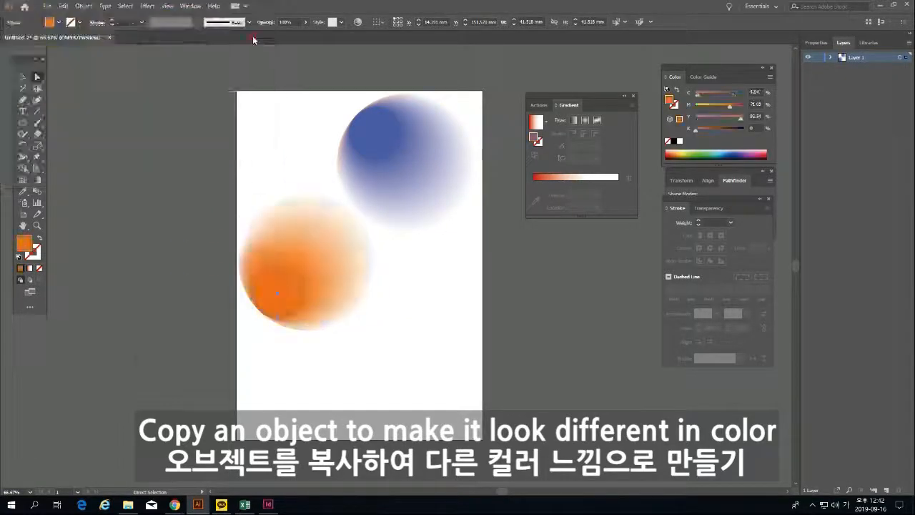
# Fill the copied sphere's large circle with pale pink FFB6C1
pyautogui.click(363, 274)
pyautogui.doubleClick(24, 243)
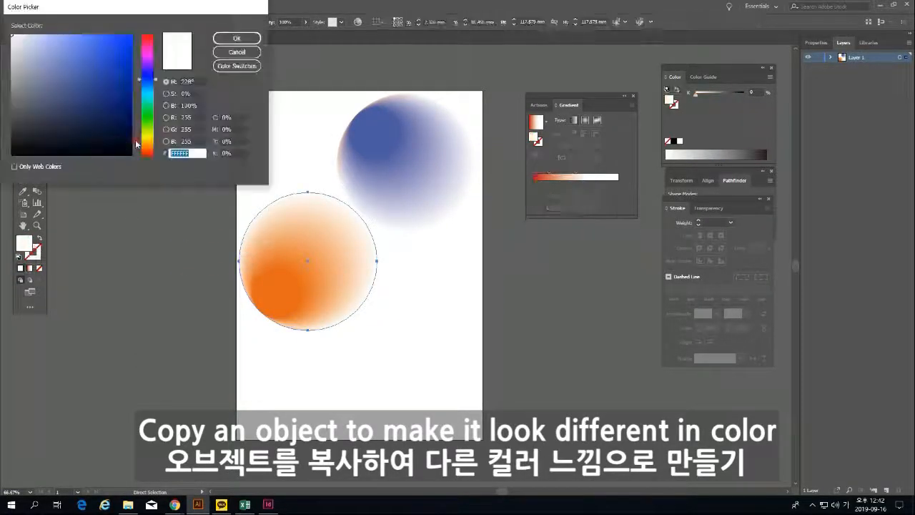
pyautogui.click(148, 147)
pyautogui.click(64, 35)
pyautogui.click(149, 38)
pyautogui.click(46, 35)
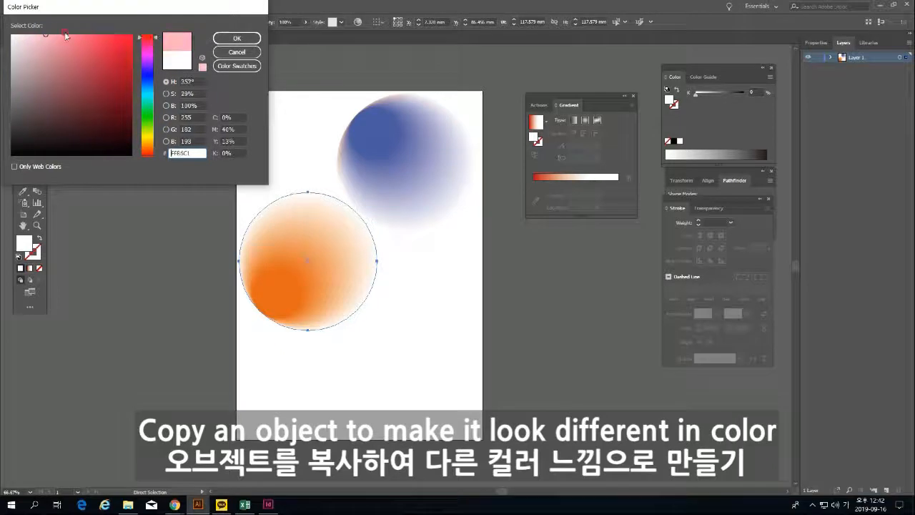
pyautogui.click(243, 40)
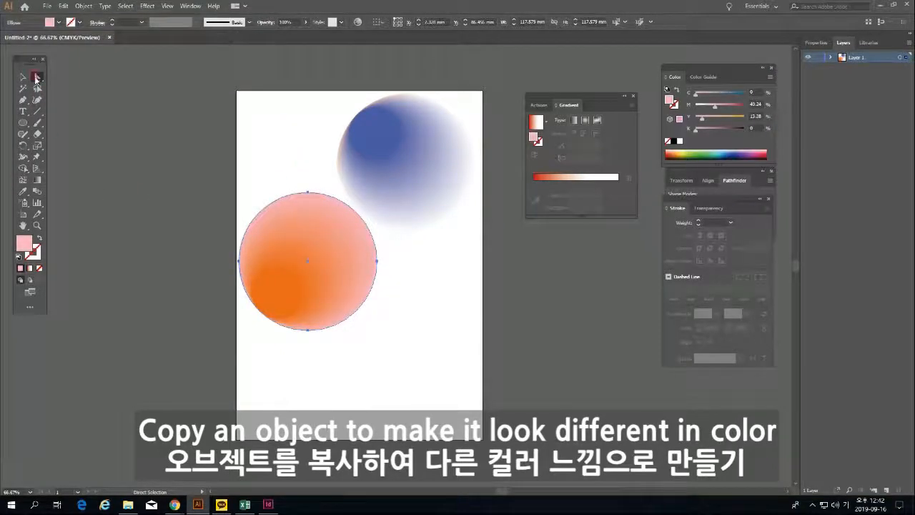
# Fill the copied sphere's large circle with the red-to-white linear gradient, running from outside its lower-left edge toward the upper right
pyautogui.click(38, 181)
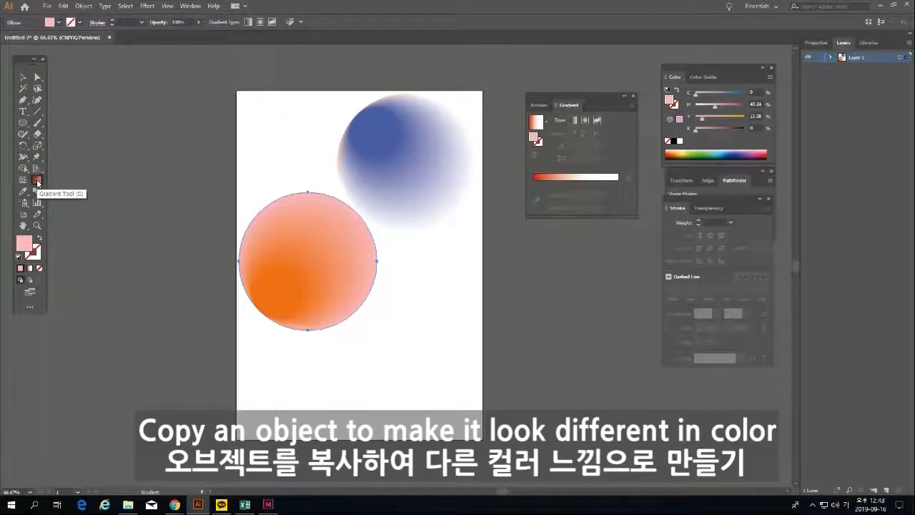
pyautogui.moveTo(261, 313); pyautogui.dragTo(357, 207)
pyautogui.moveTo(272, 305)
pyautogui.mouseDown()
pyautogui.moveTo(276, 296)
pyautogui.moveTo(247, 326)
pyautogui.mouseUp()
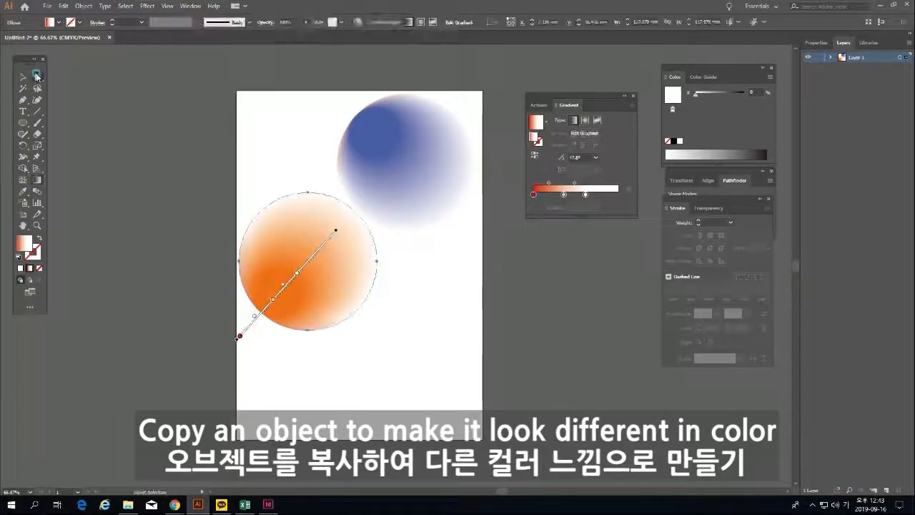
# Fill the copied sphere's small circle with crimson and recolor the large circle's gradient start stop to magenta (M=100)
pyautogui.doubleClick(24, 243)
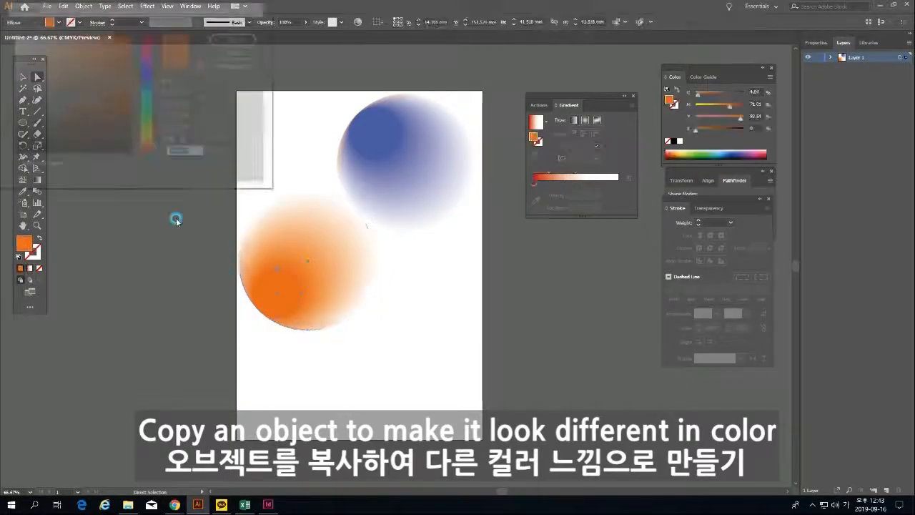
pyautogui.moveTo(157, 147); pyautogui.dragTo(157, 60)
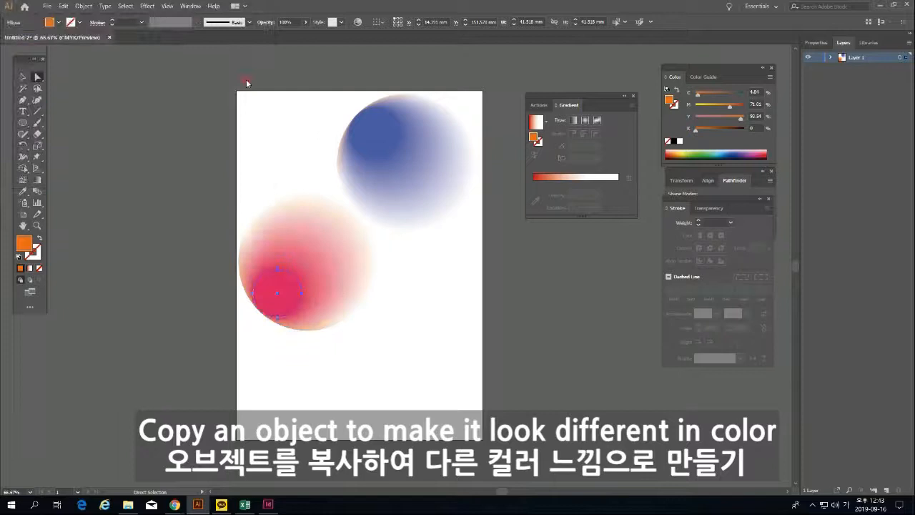
pyautogui.click(367, 300)
pyautogui.doubleClick(564, 194)
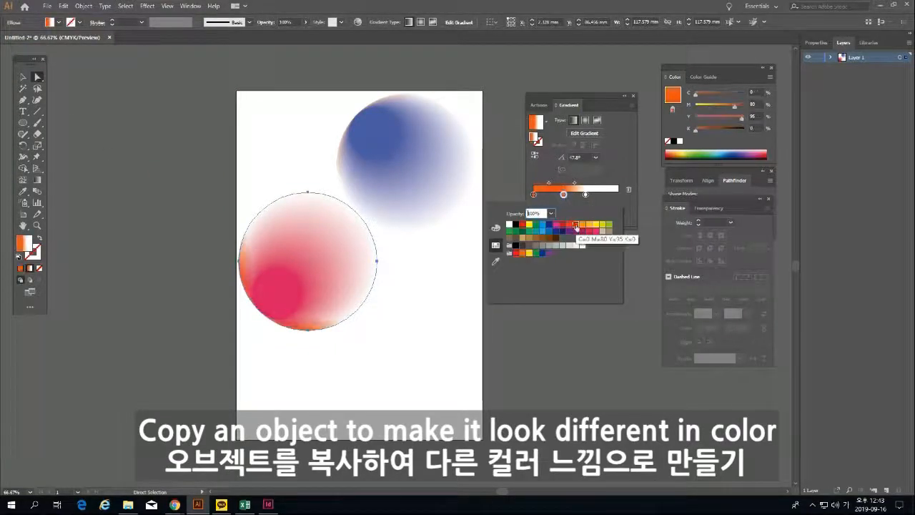
pyautogui.click(575, 225)
pyautogui.press('Escape')
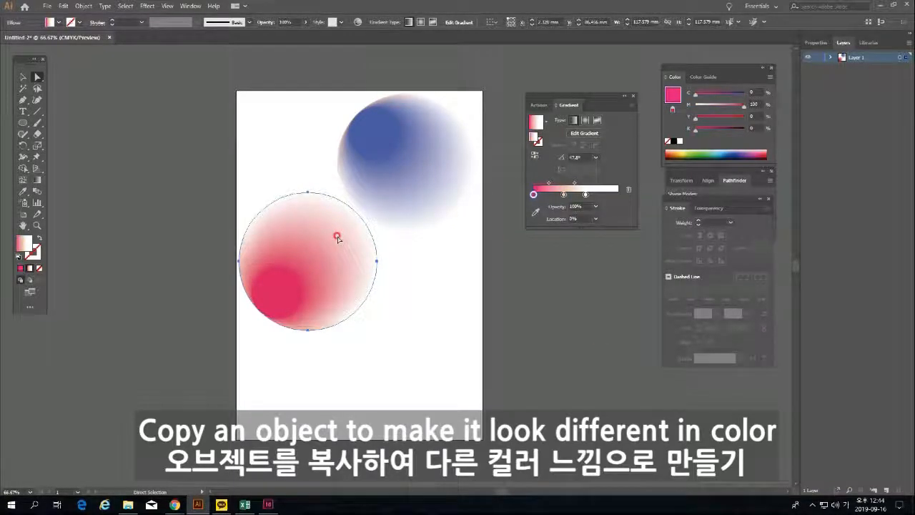
pyautogui.click(23, 123)
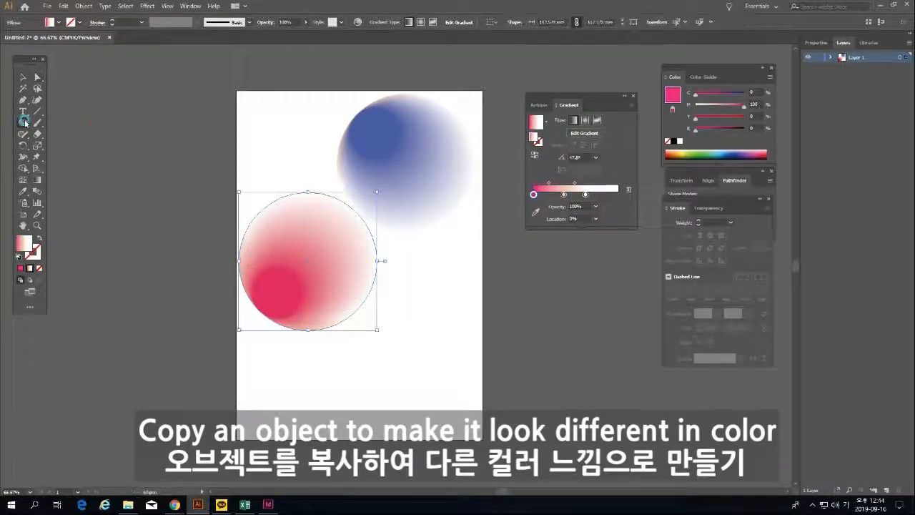
pyautogui.click(79, 133)
pyautogui.moveTo(421, 273); pyautogui.dragTo(512, 363)
pyautogui.hotkey('ctrl', 'z')
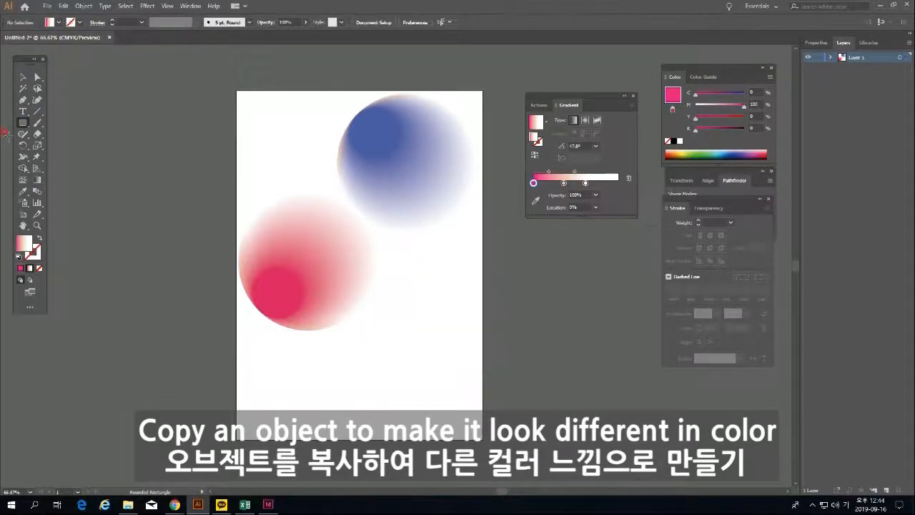
# Draw a circle about 90 mm across over the artboard's lower-right edge and give it a radial gradient fill
pyautogui.click(20, 123)
pyautogui.click(75, 145)
pyautogui.moveTo(419, 265)
pyautogui.mouseDown()
pyautogui.moveTo(498, 321)
pyautogui.moveTo(548, 336)
pyautogui.moveTo(529, 330)
pyautogui.mouseUp()
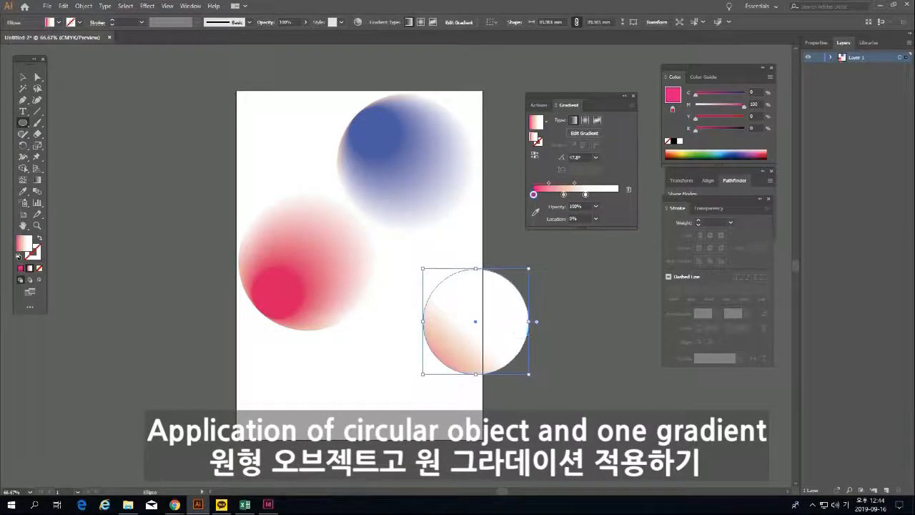
pyautogui.click(588, 123)
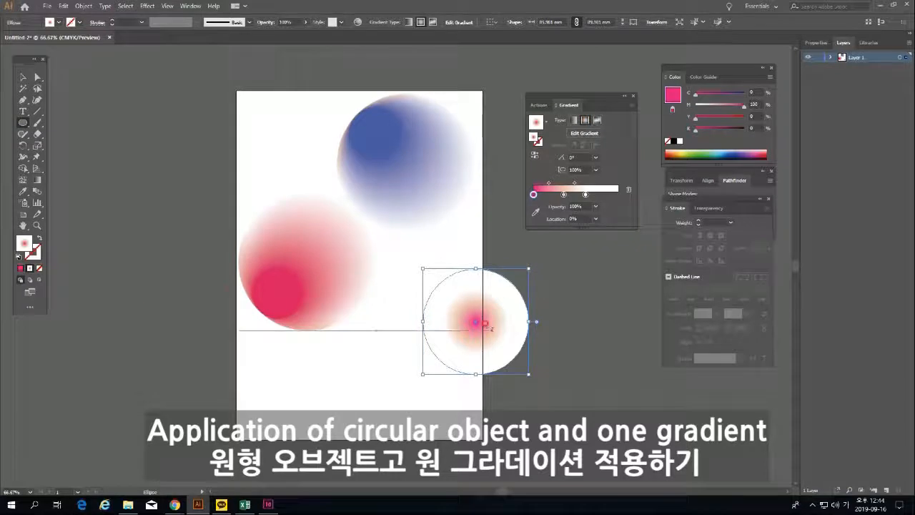
# Slide the new circle's white gradient stop outward near its edge and recolor the center stop orange-red
pyautogui.click(37, 179)
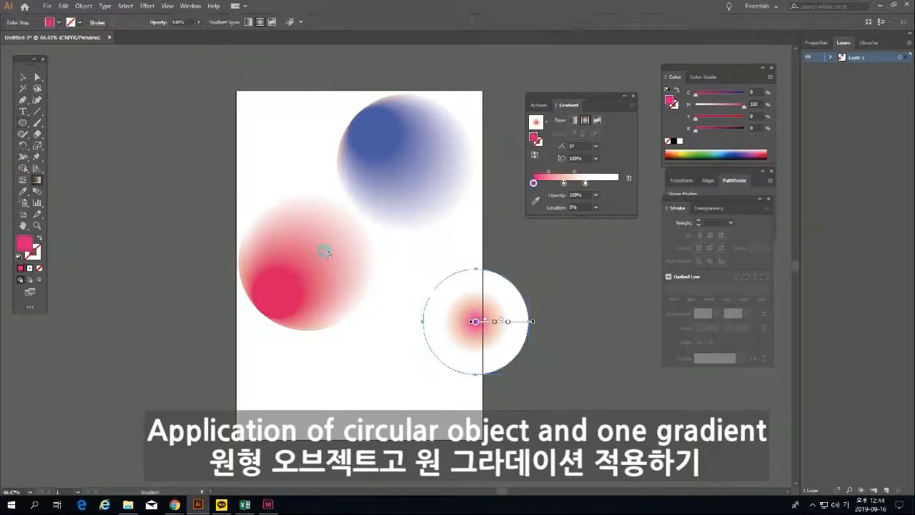
pyautogui.click(504, 322)
pyautogui.moveTo(522, 323); pyautogui.dragTo(524, 323)
pyautogui.doubleClick(475, 321)
pyautogui.click(427, 351)
# Slide the radial gradient's peach middle stop outward to about 63%
pyautogui.click(494, 322)
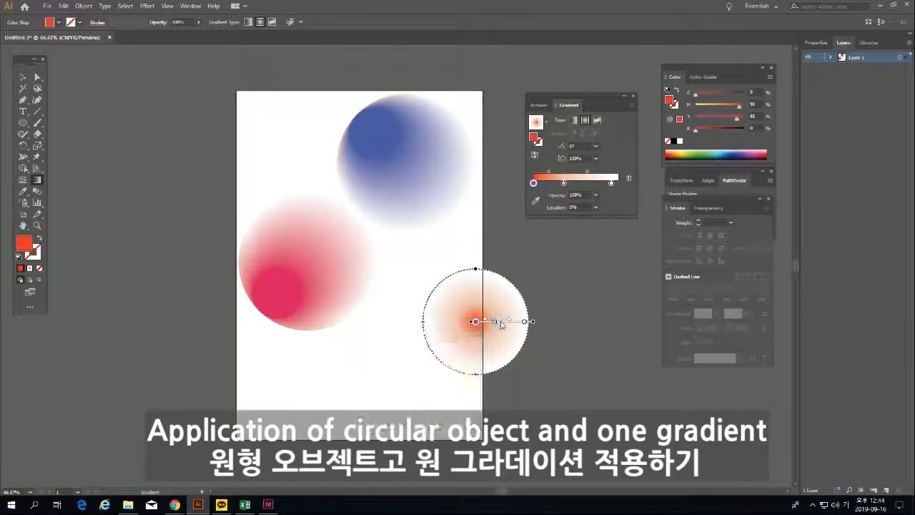
pyautogui.moveTo(494, 323); pyautogui.dragTo(508, 323)
pyautogui.click(38, 77)
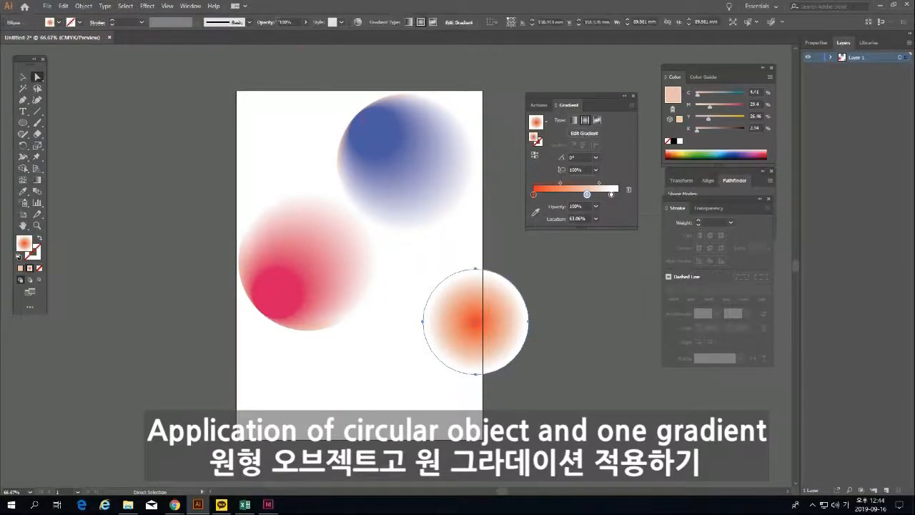
# Set the radial-gradient circle's blending mode to Multiply
pyautogui.click(190, 6)
pyautogui.click(235, 458)
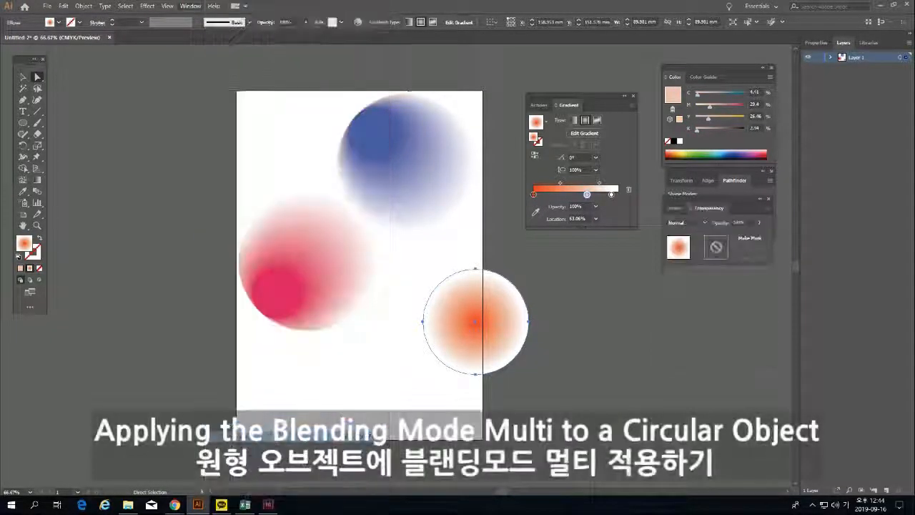
pyautogui.click(702, 223)
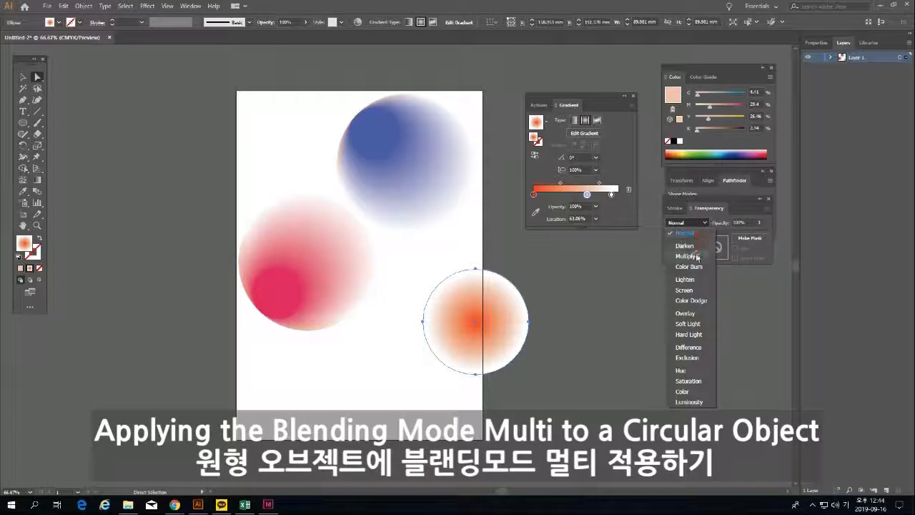
pyautogui.click(697, 256)
# Move the radial-gradient circle onto the pink sphere and scale it down to about 76 mm across
pyautogui.click(22, 76)
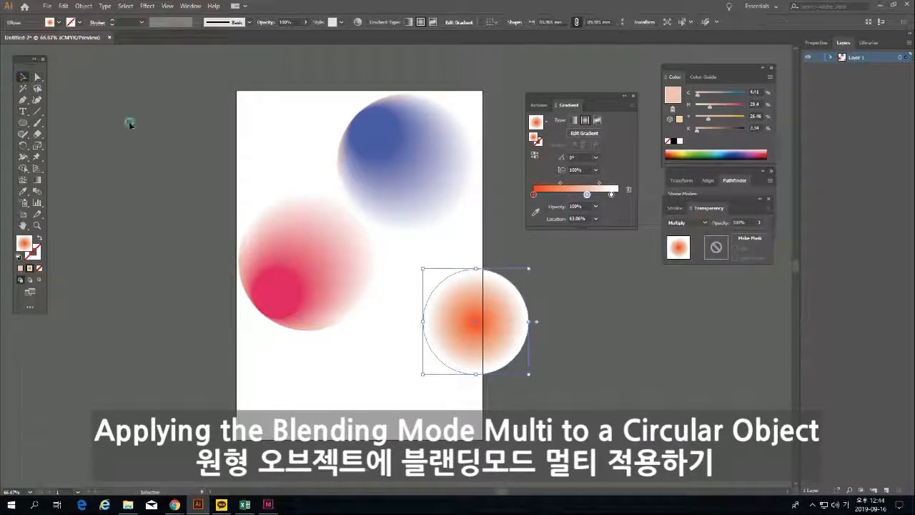
pyautogui.moveTo(494, 338); pyautogui.dragTo(322, 278)
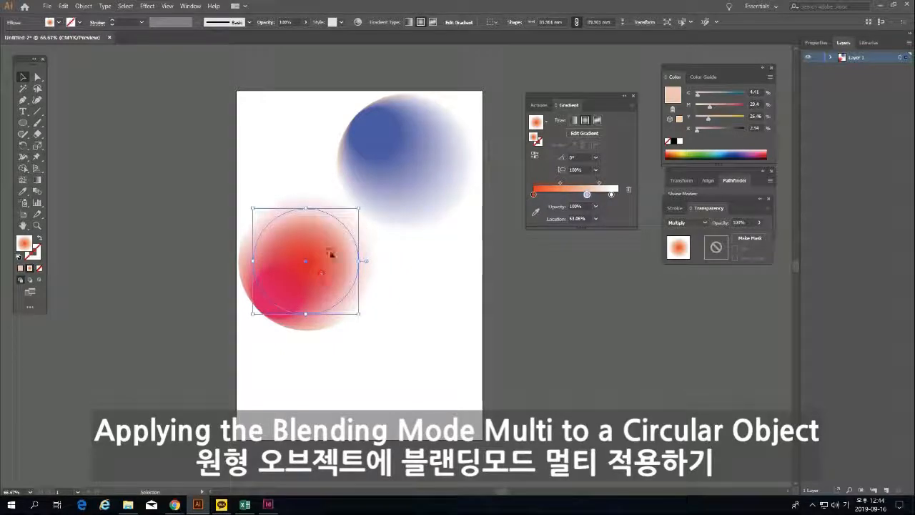
pyautogui.moveTo(360, 206); pyautogui.dragTo(310, 269)
pyautogui.moveTo(337, 225); pyautogui.dragTo(346, 224)
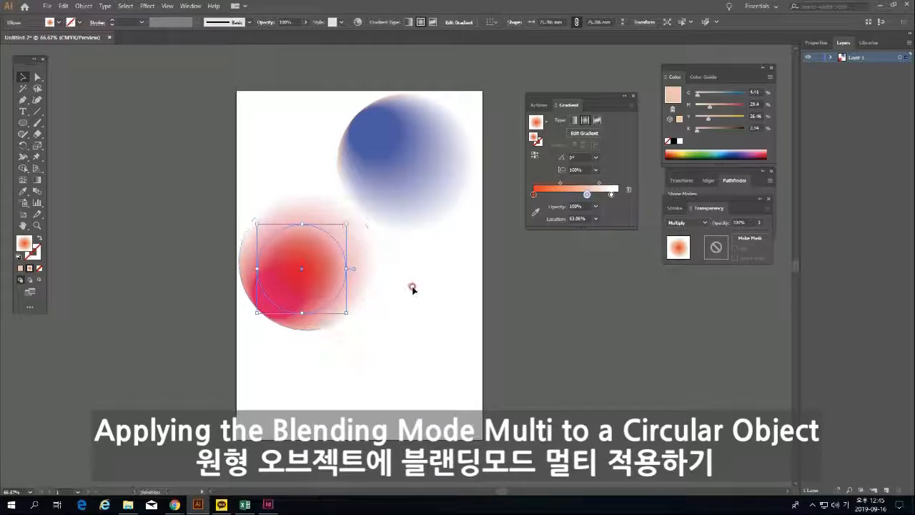
# Recolor the radial gradient's center stop to orange C=0 M=80 Y=95 K=0 and deselect the circle
pyautogui.doubleClick(533, 195)
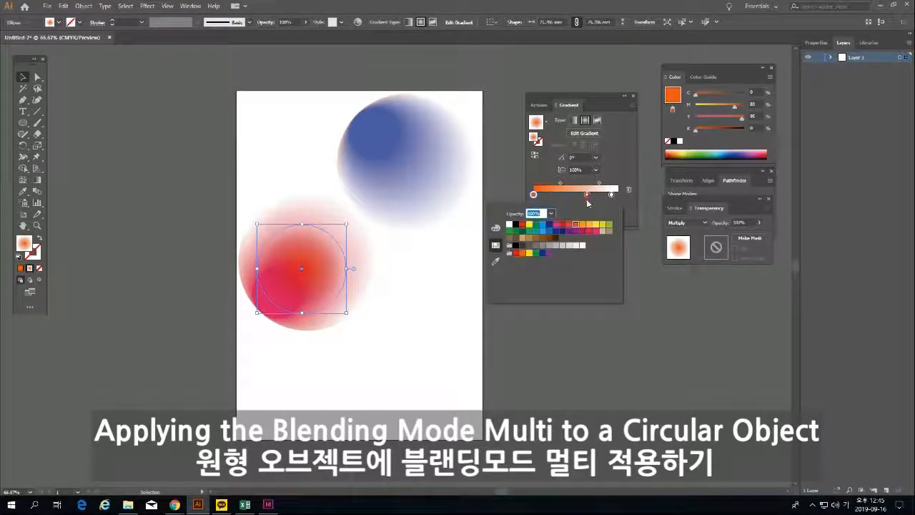
pyautogui.click(601, 333)
pyautogui.click(600, 333)
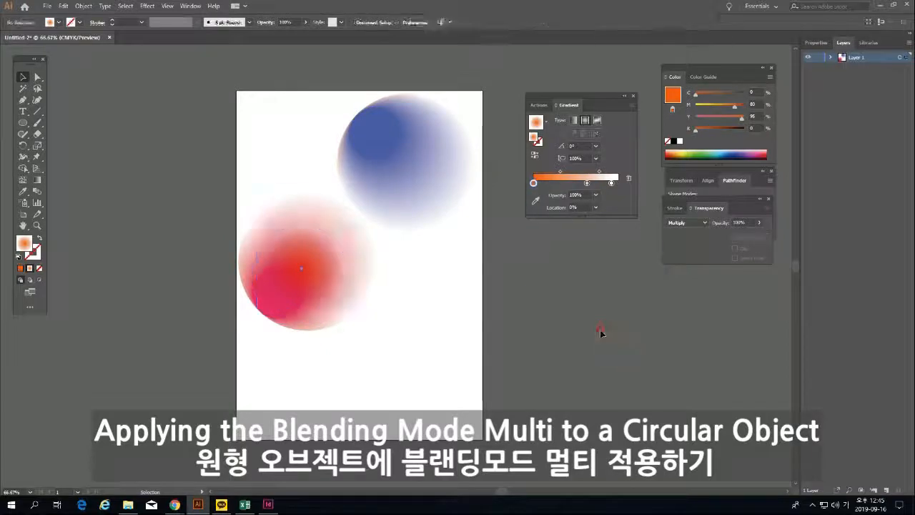
# Recolor the center stop of the radial-gradient circle on the pink sphere to yellow-orange C=0 M=35 Y=85 K=0
pyautogui.click(319, 262)
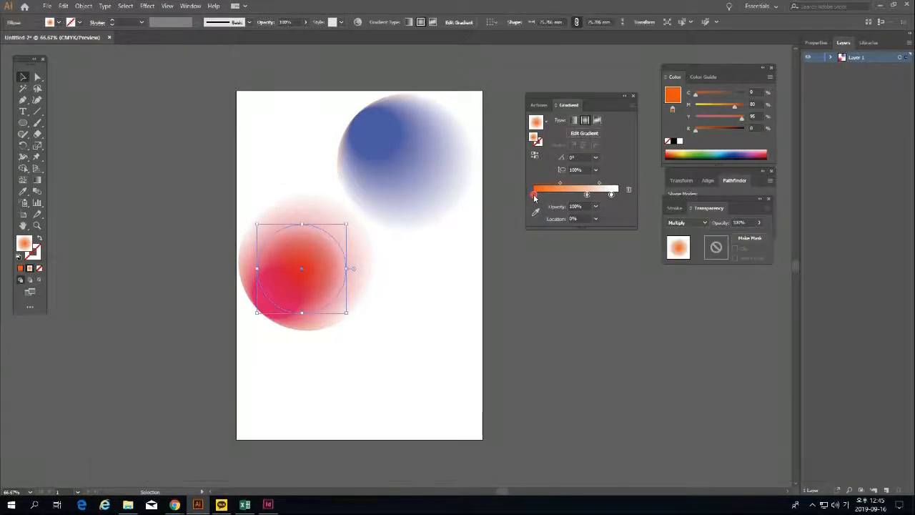
pyautogui.doubleClick(534, 194)
pyautogui.click(582, 225)
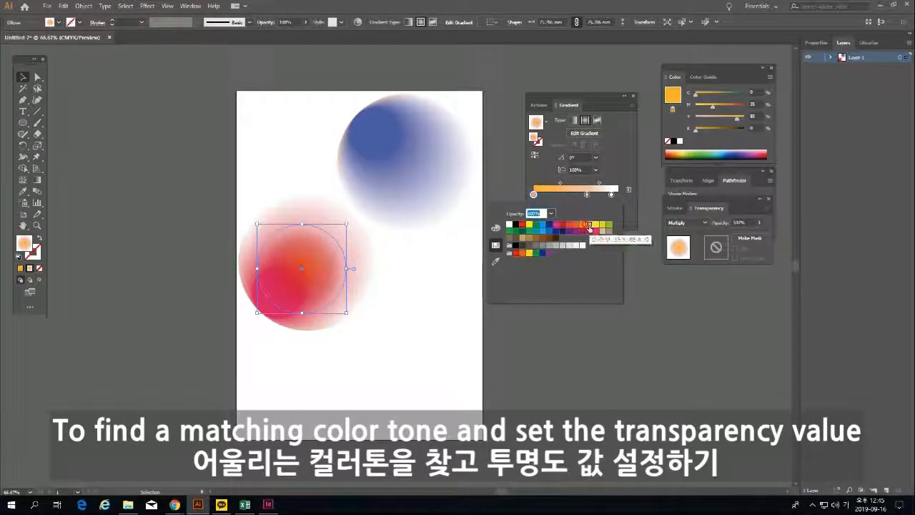
pyautogui.click(595, 226)
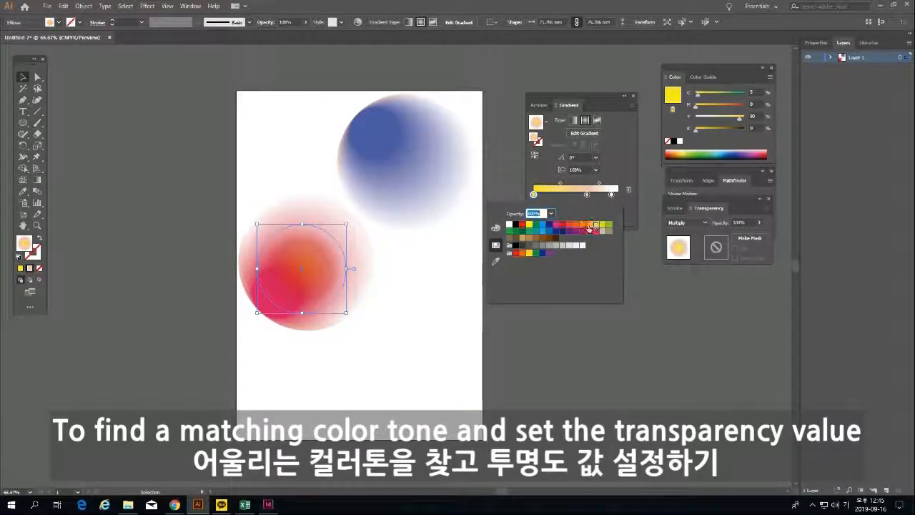
pyautogui.click(587, 226)
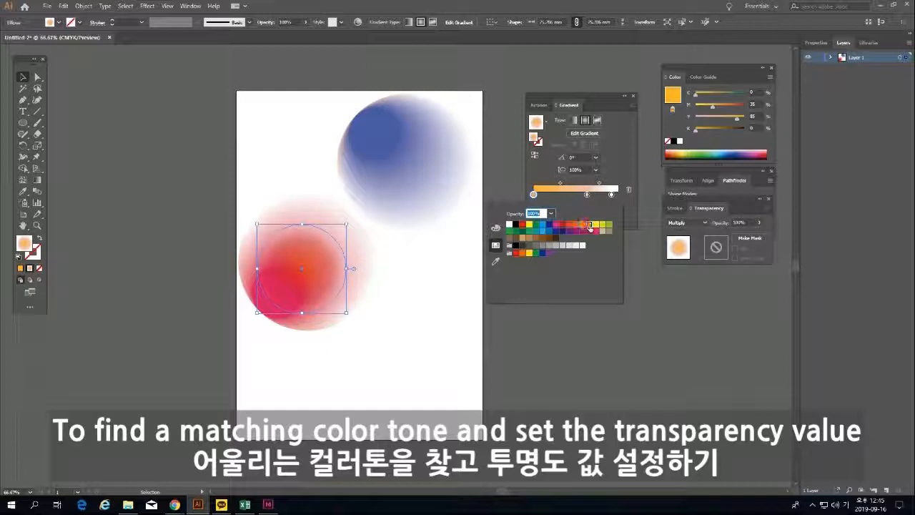
# Recolor the radial gradient's peach middle stop to the same yellow-orange, C=0 M=35 Y=85 K=0
pyautogui.doubleClick(587, 194)
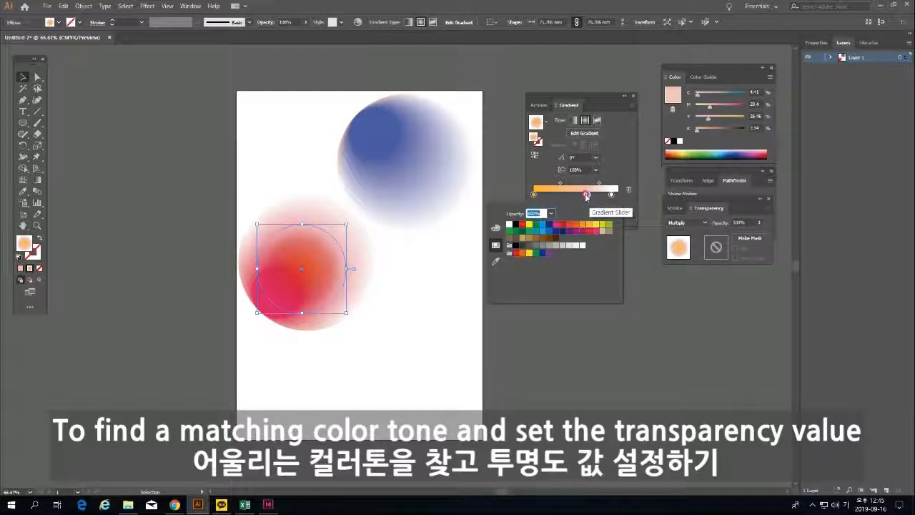
pyautogui.click(587, 225)
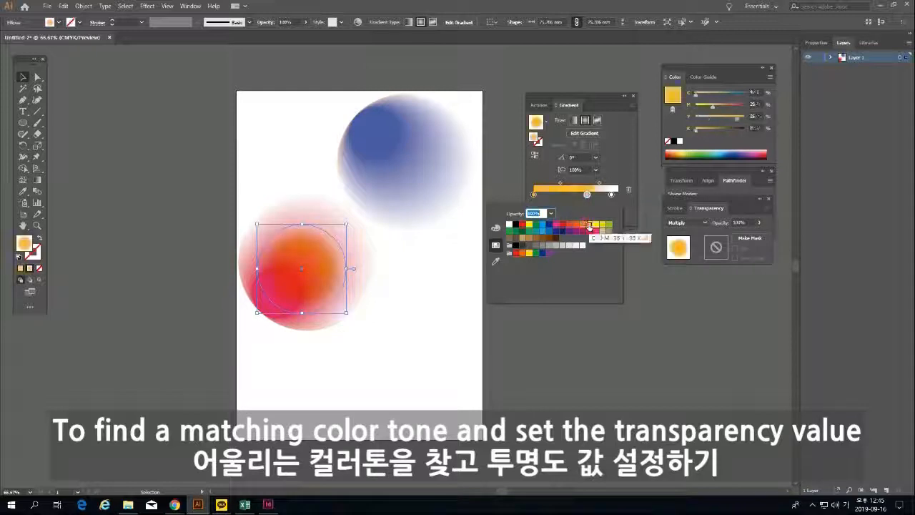
pyautogui.click(542, 327)
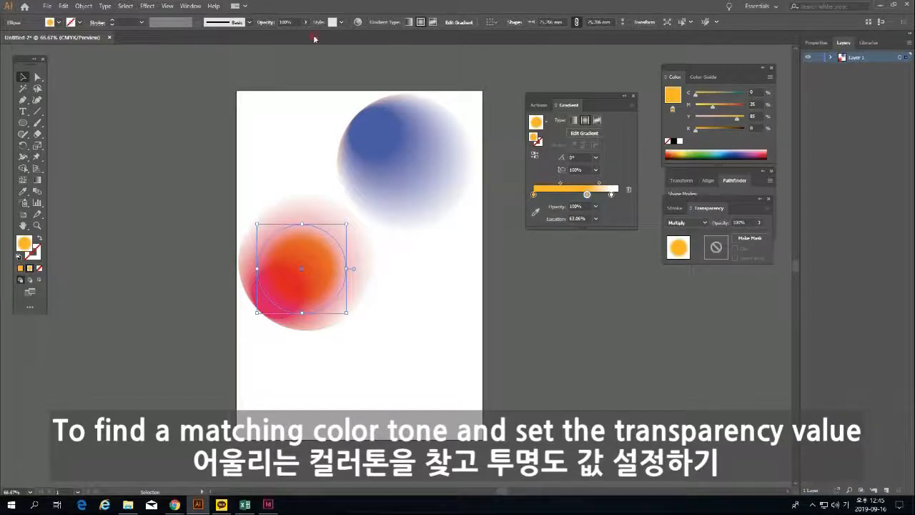
# Reduce the radial-gradient circle's opacity to 50% and deselect it
pyautogui.click(285, 22)
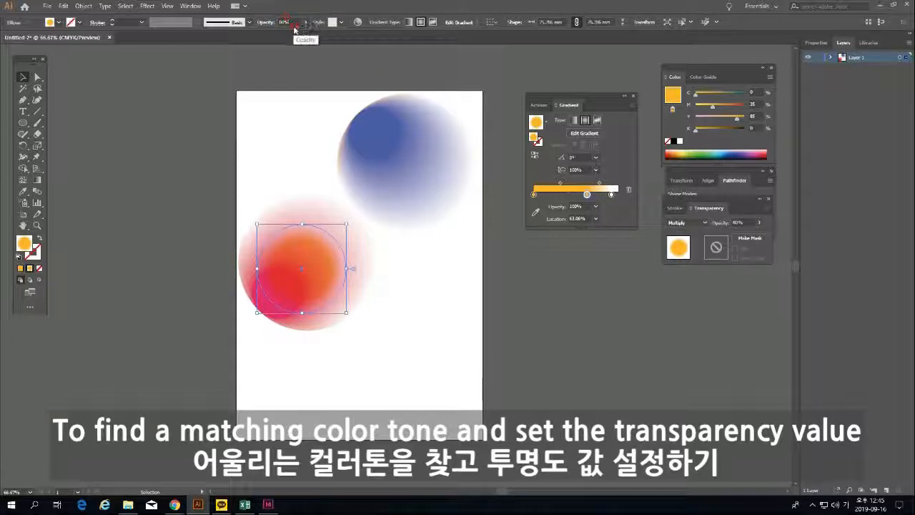
pyautogui.write('50')
pyautogui.press('Return')
pyautogui.click(38, 77)
pyautogui.click(199, 129)
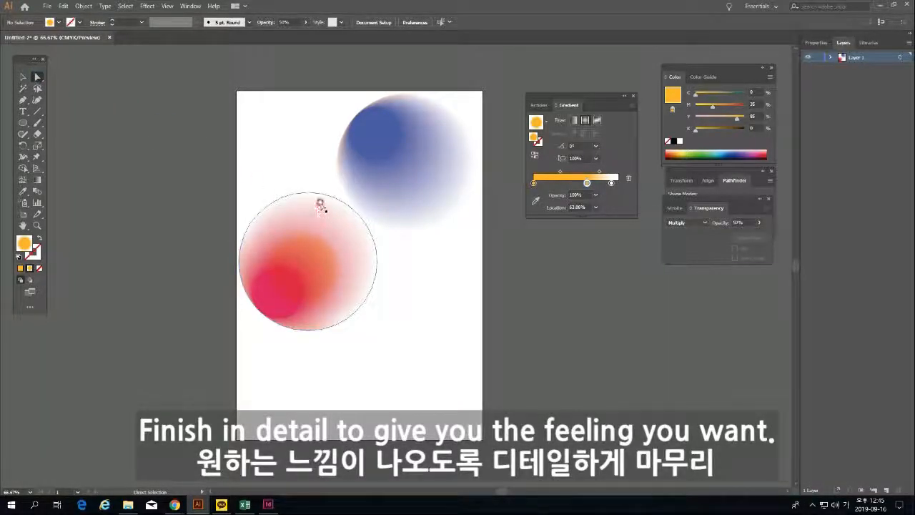
# Select the pink sphere's large outer circle and shift its linear gradient diagonally toward the sphere's upper right with the Gradient tool
pyautogui.click(320, 203)
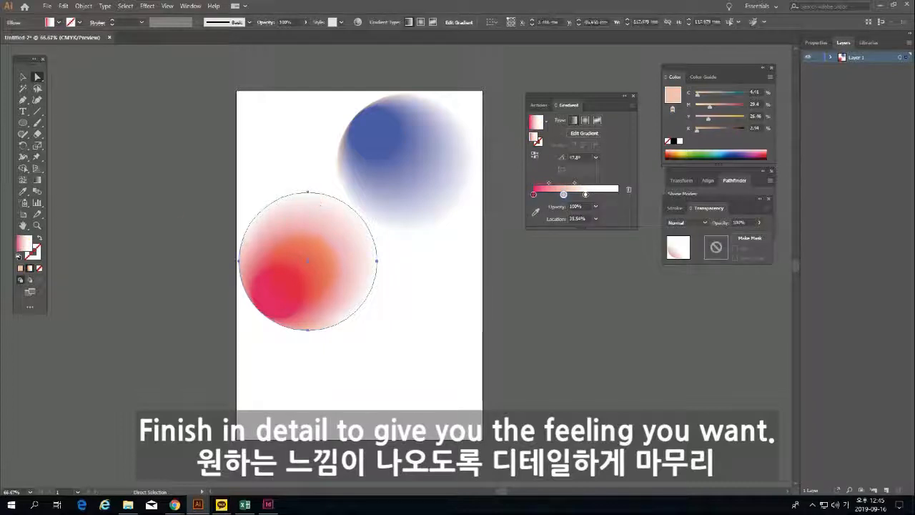
pyautogui.click(37, 179)
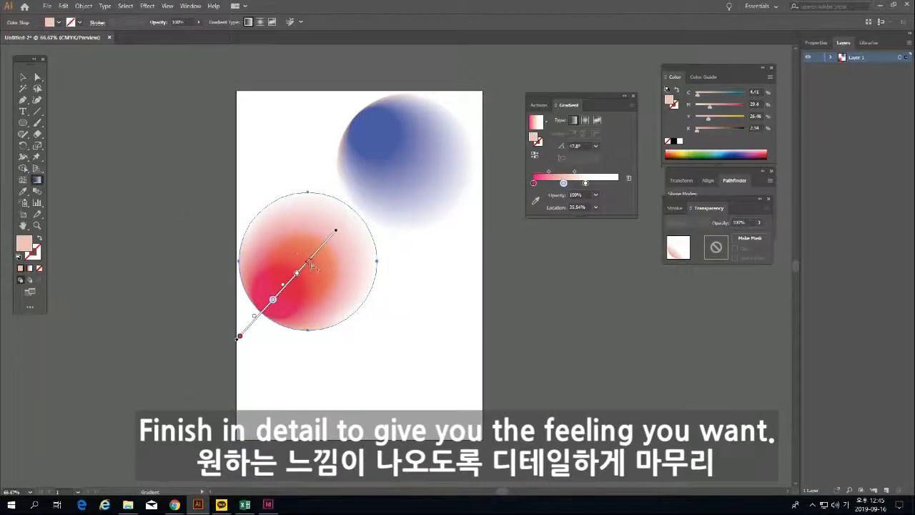
pyautogui.moveTo(318, 252); pyautogui.dragTo(329, 237)
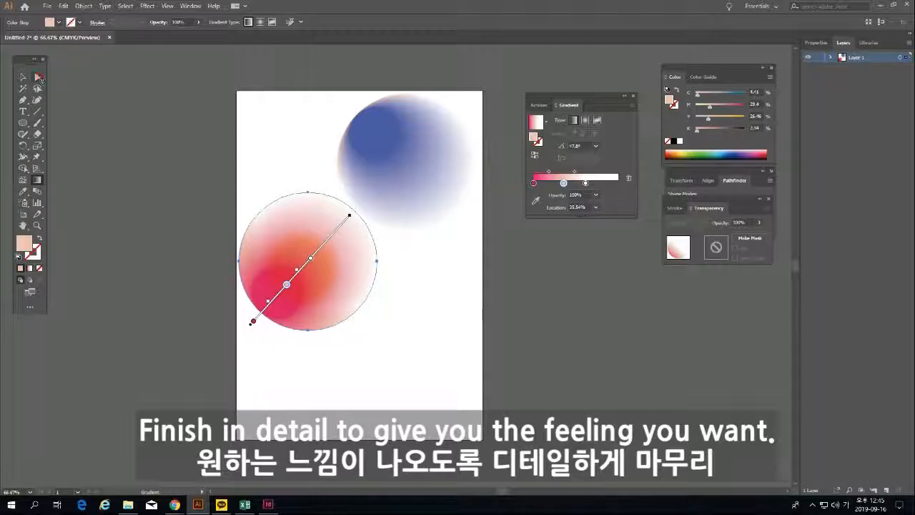
pyautogui.moveTo(304, 270); pyautogui.dragTo(309, 264)
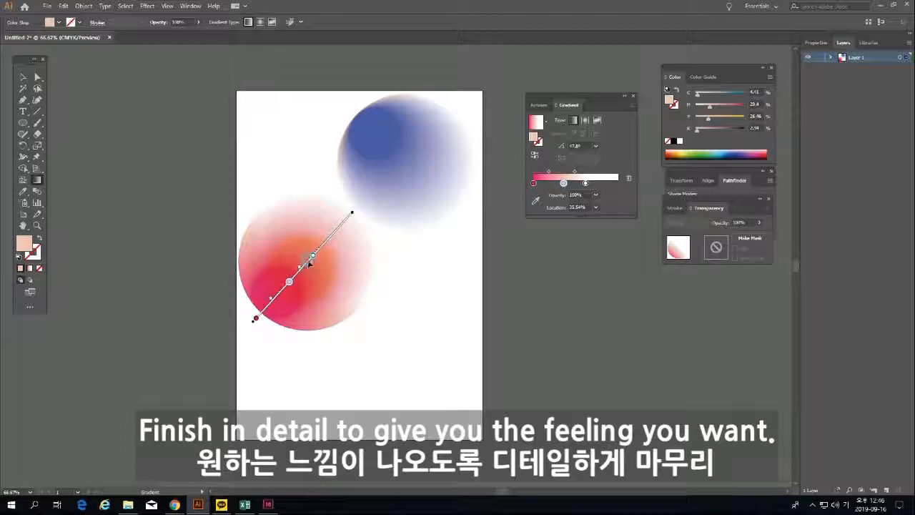
# Slide the outer circle's white gradient stop outward and pull its peach stop back to about 25%
pyautogui.click(315, 253)
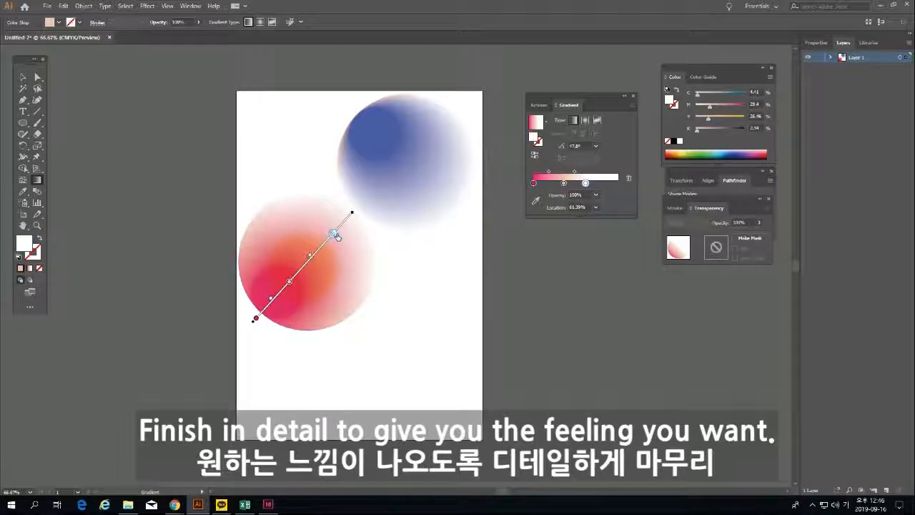
pyautogui.moveTo(339, 233); pyautogui.dragTo(339, 232)
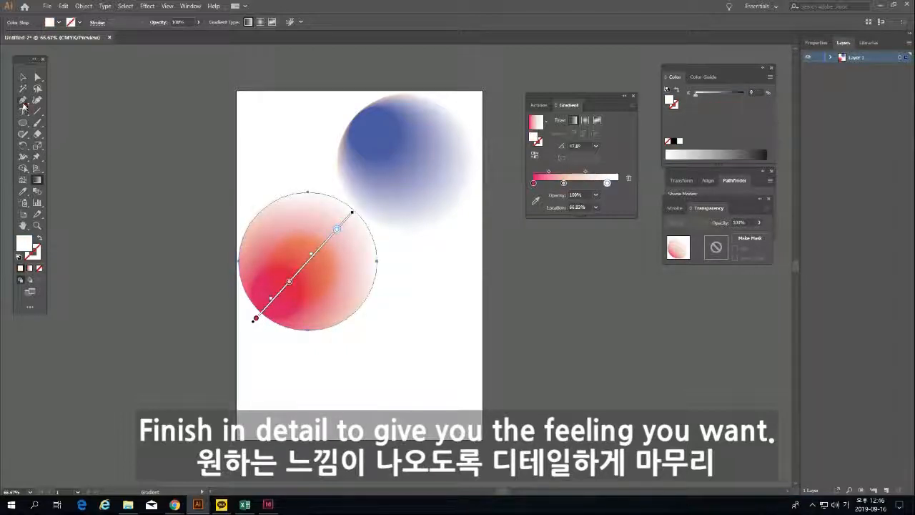
pyautogui.click(289, 282)
pyautogui.moveTo(282, 294)
pyautogui.mouseDown()
pyautogui.moveTo(269, 306)
pyautogui.moveTo(278, 292)
pyautogui.mouseUp()
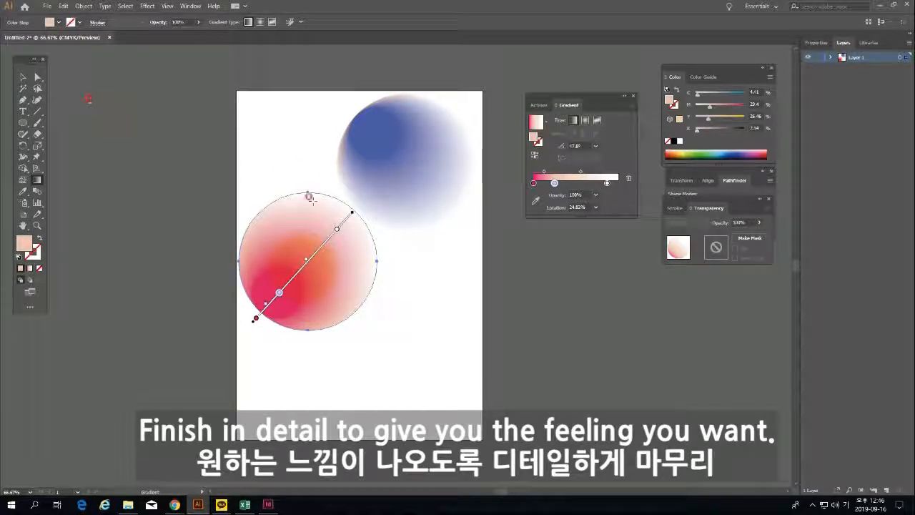
# Extend the outer circle's white gradient stop to 100%, slide the peach-to-white midpoint outward, and deselect the circle
pyautogui.moveTo(316, 256); pyautogui.dragTo(356, 208)
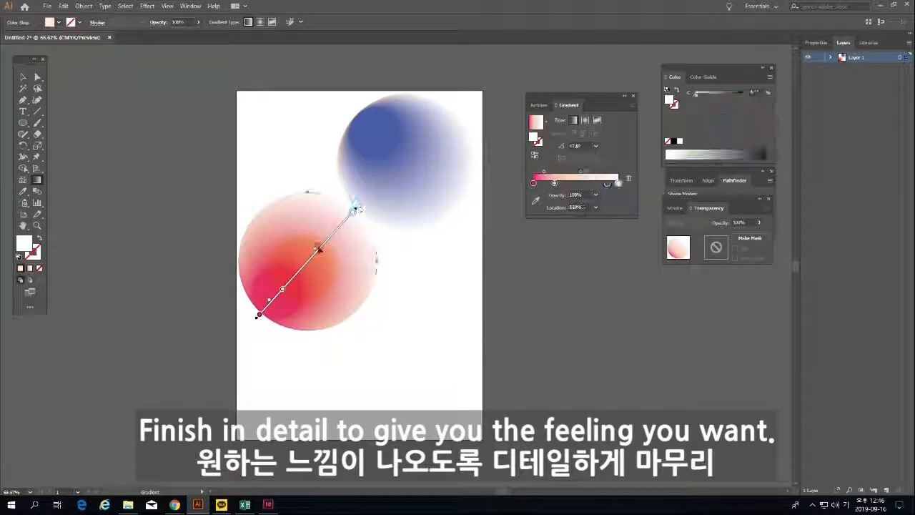
pyautogui.moveTo(318, 249); pyautogui.dragTo(329, 235)
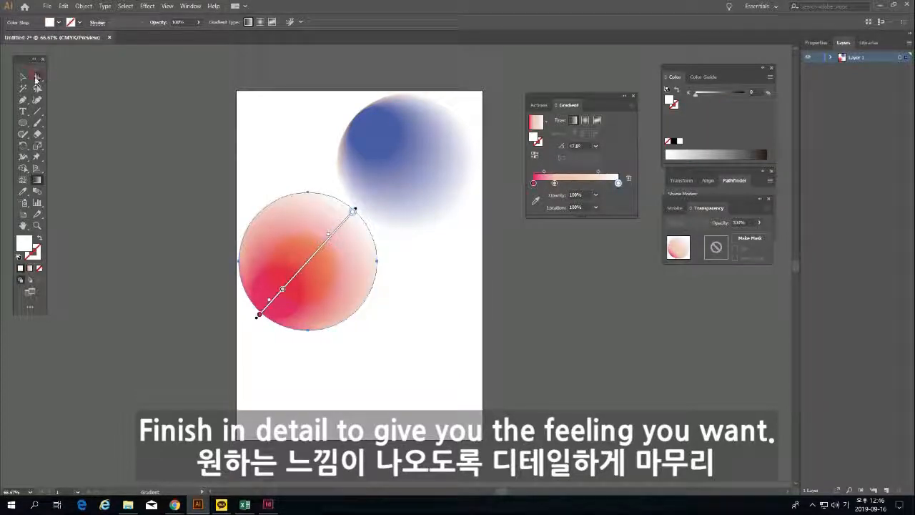
pyautogui.click(249, 127)
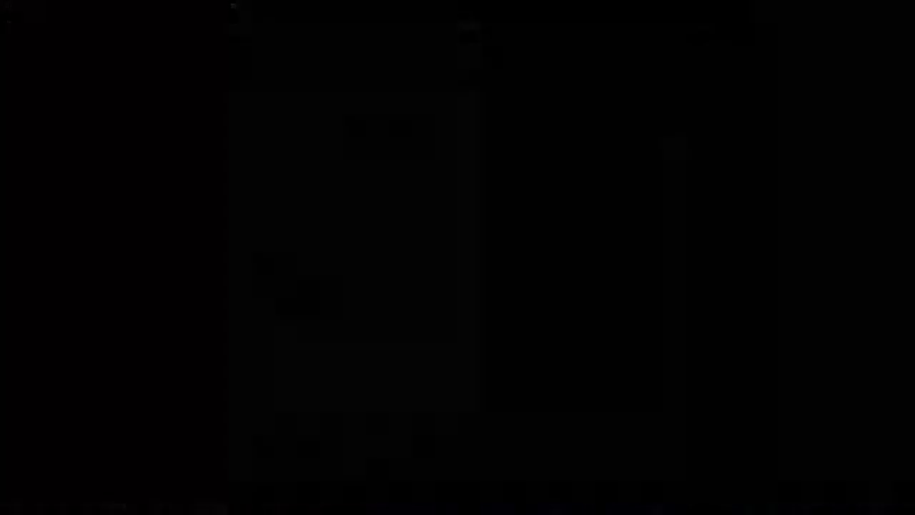